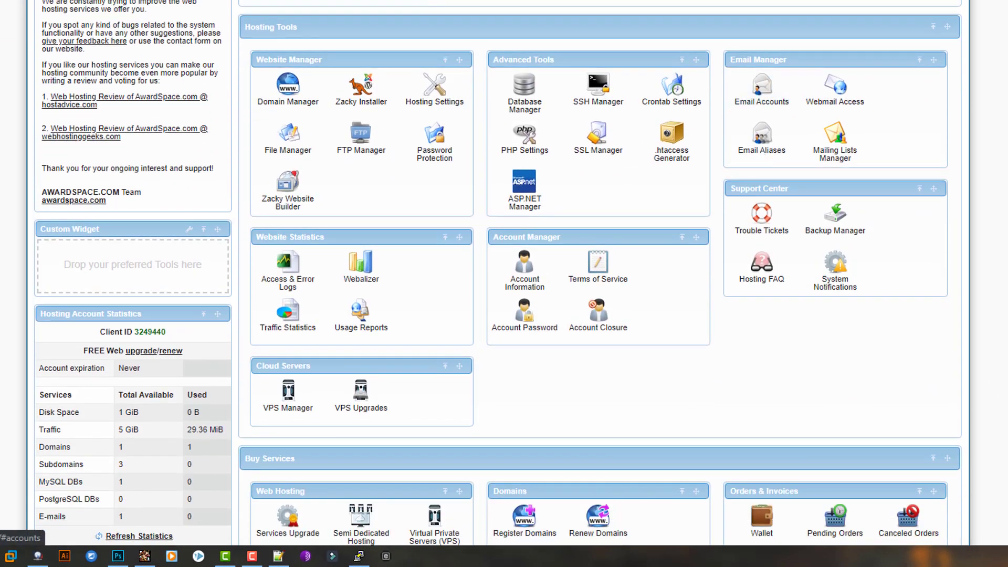
{"action": "left_click", "coordinate": [288, 157]}
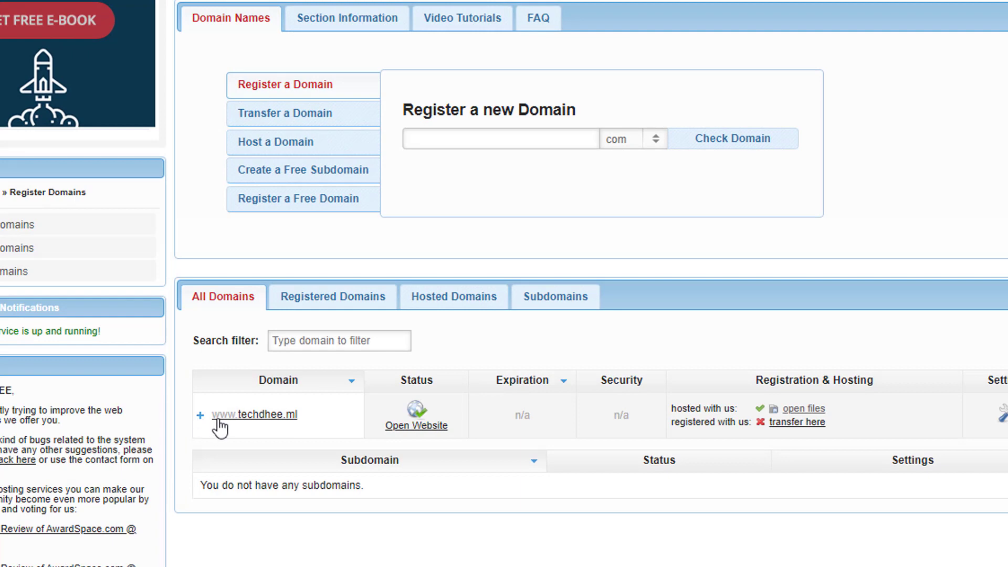
- Confirm techdhee.ml is working properly and view its live placeholder page, then return to AwardSpace
{"action": "left_click", "coordinate": [415, 426]}
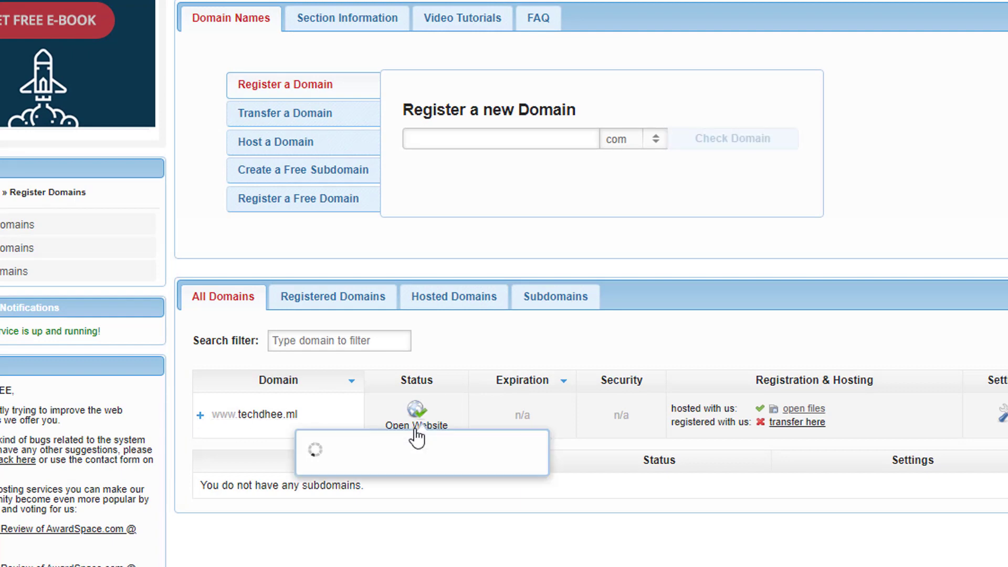
{"action": "left_click_drag", "start_coordinate": [308, 491], "coordinate": [442, 499]}
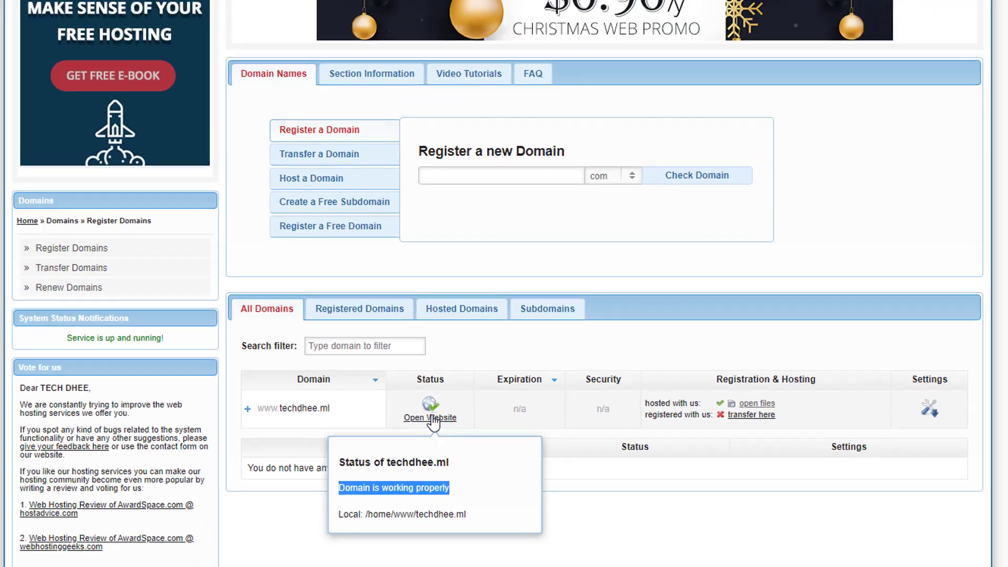
{"action": "left_click", "coordinate": [431, 419]}
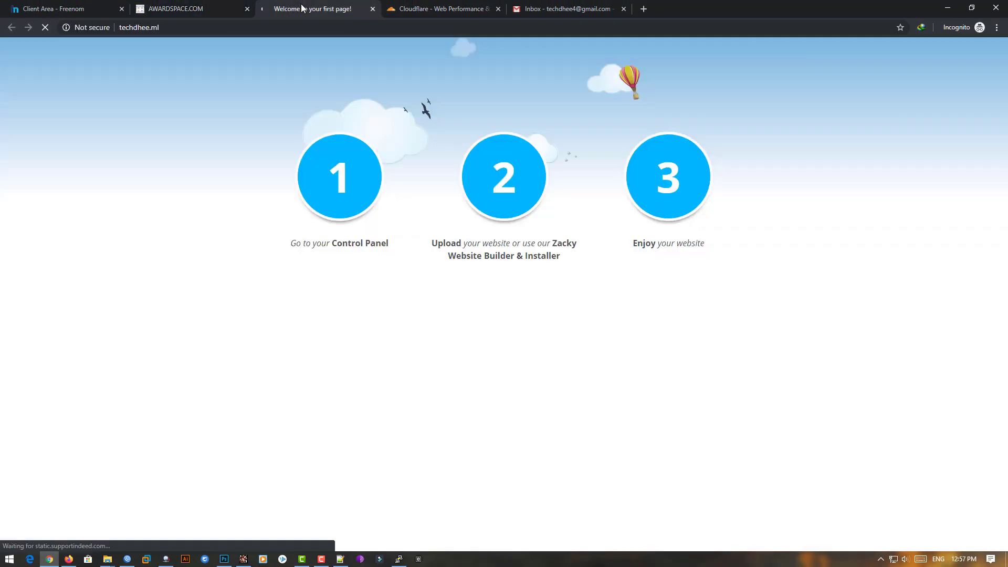
{"action": "left_click_drag", "start_coordinate": [74, 27], "coordinate": [112, 28]}
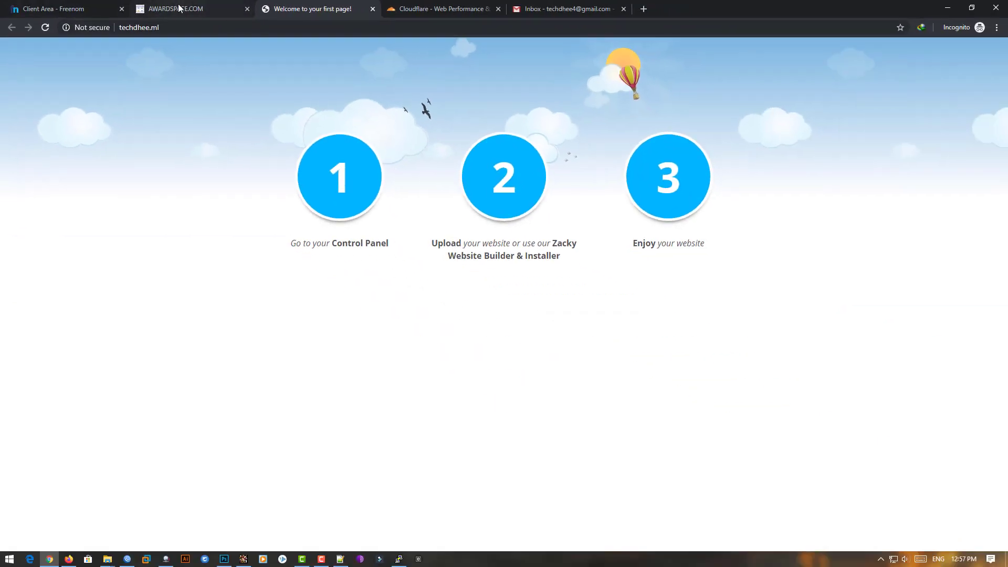
{"action": "left_click", "coordinate": [603, 30]}
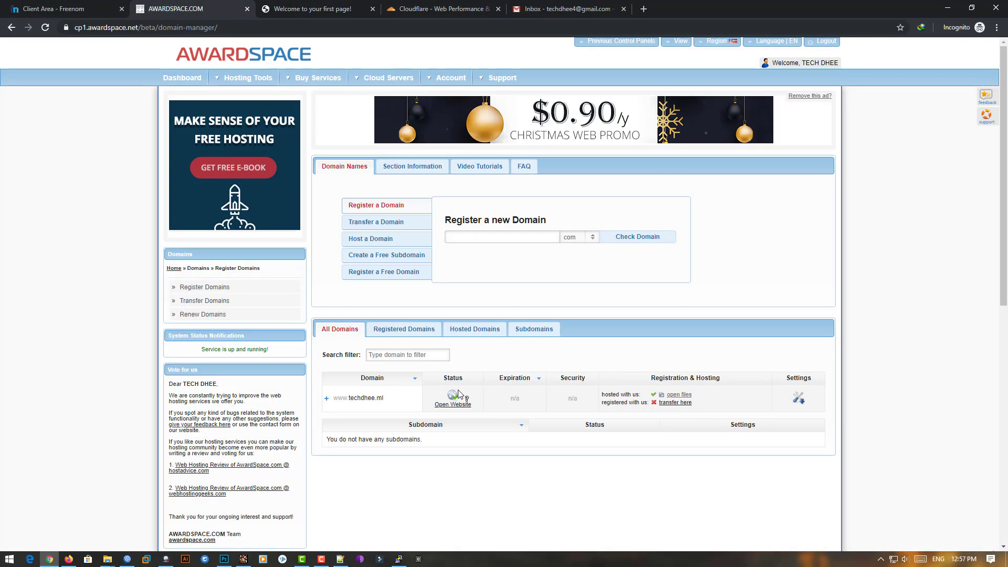
- Open the SSL Manager and review the free SSL certificate offer at 0.08 monthly
{"action": "left_click", "coordinate": [182, 77]}
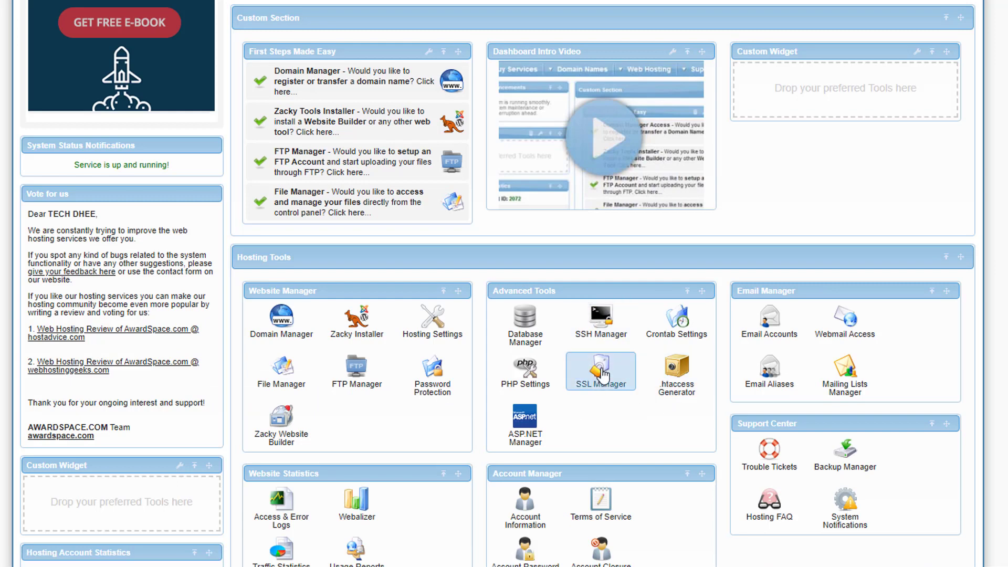
{"action": "left_click", "coordinate": [602, 374]}
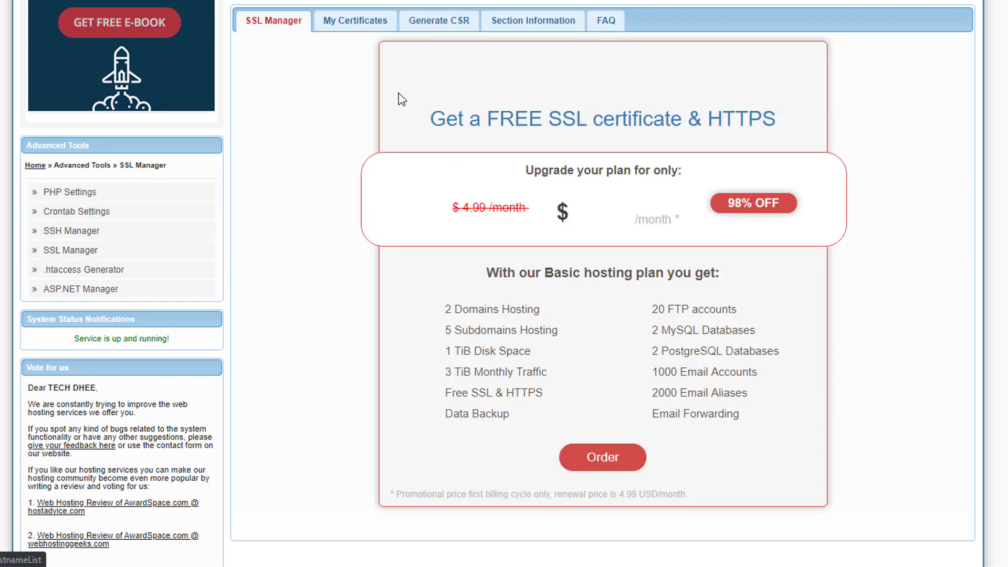
{"action": "left_click_drag", "start_coordinate": [465, 118], "coordinate": [692, 118]}
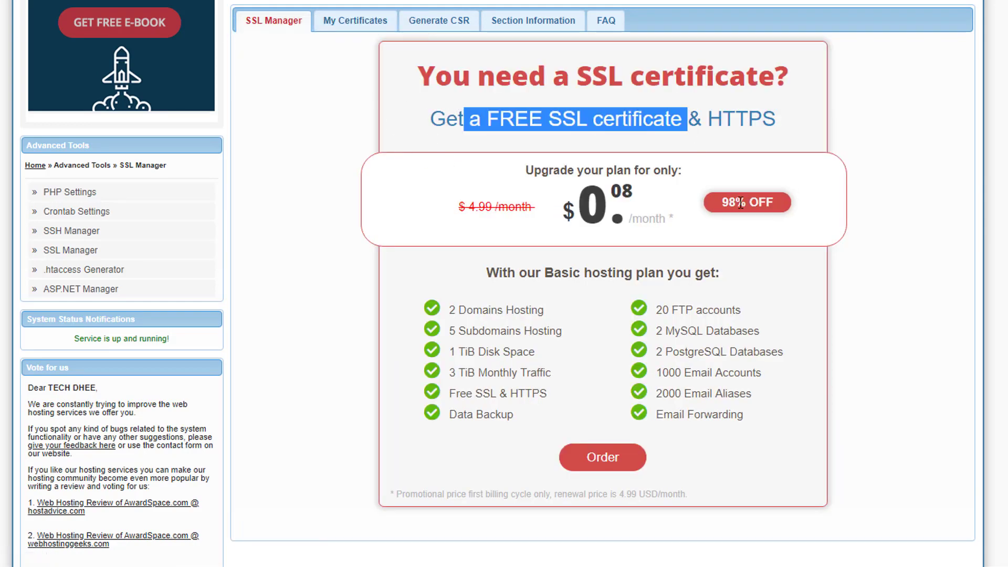
{"action": "left_click_drag", "start_coordinate": [645, 188], "coordinate": [588, 189]}
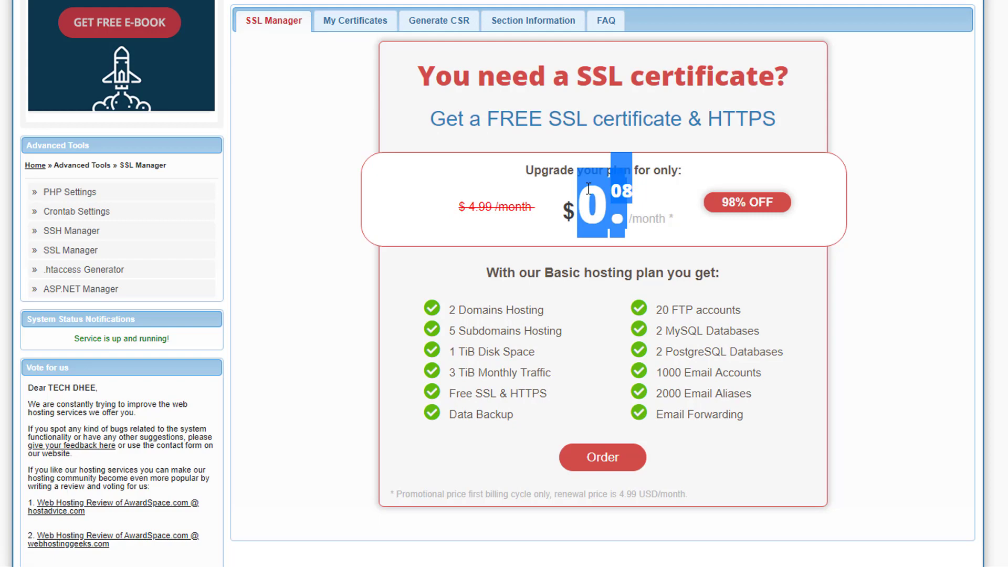
- Order the Basic hosting upgrade, review the 0.90 USD cart and yearly discount, then return to the dashboard
{"action": "left_click", "coordinate": [615, 445]}
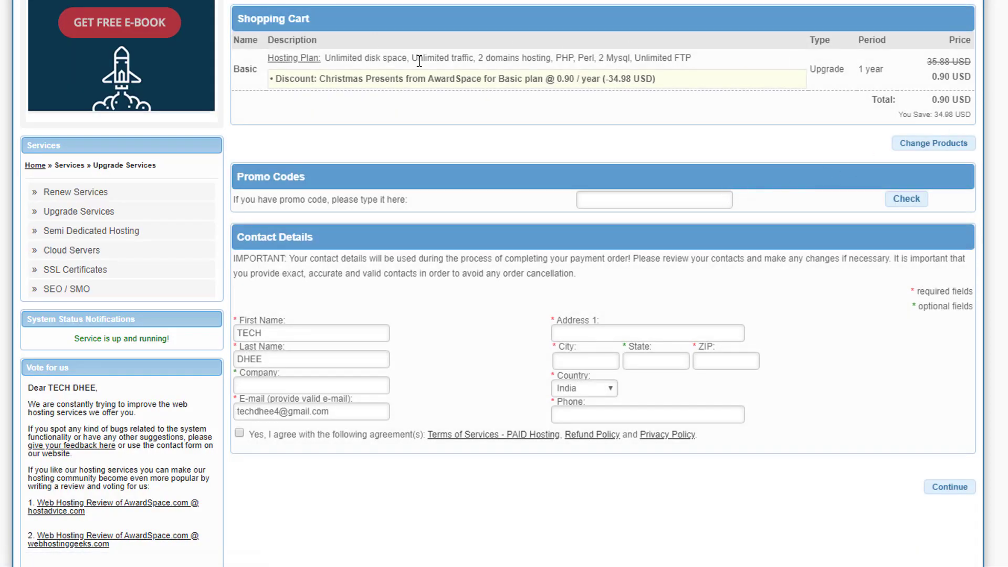
{"action": "left_click_drag", "start_coordinate": [935, 99], "coordinate": [971, 96]}
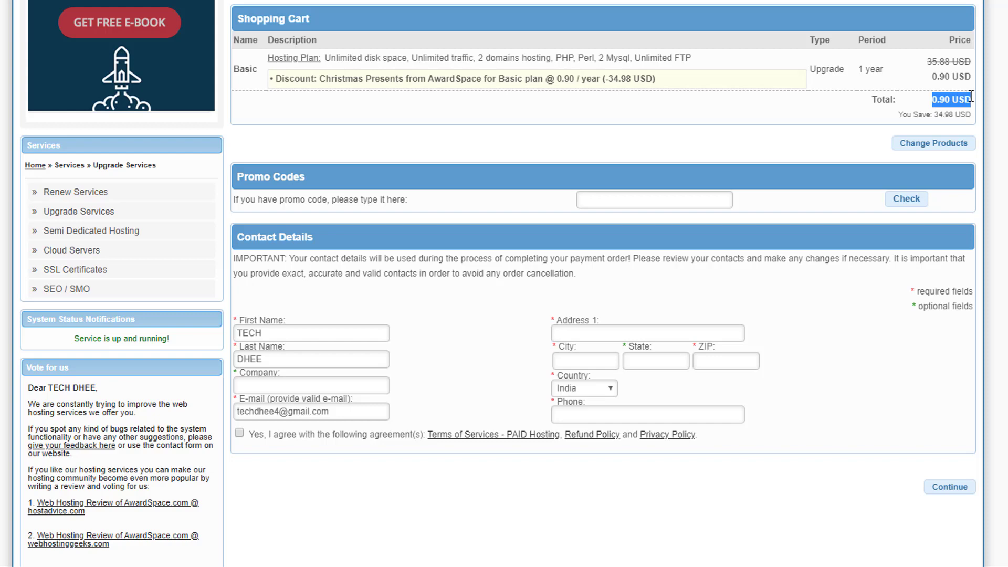
{"action": "left_click_drag", "start_coordinate": [952, 100], "coordinate": [941, 103]}
{"action": "left_click_drag", "start_coordinate": [579, 79], "coordinate": [671, 84]}
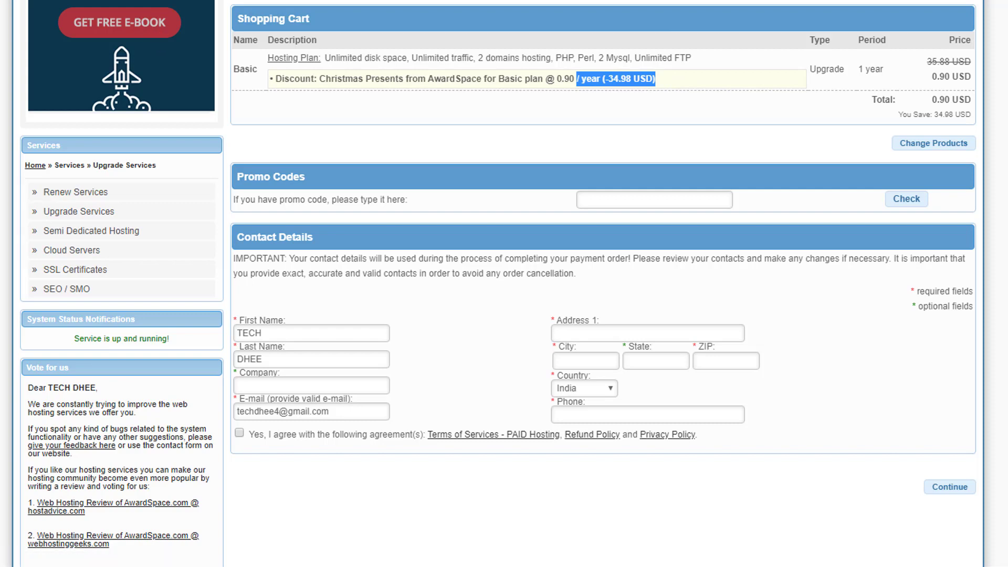
{"action": "left_click", "coordinate": [727, 87]}
{"action": "triple_click", "coordinate": [963, 95]}
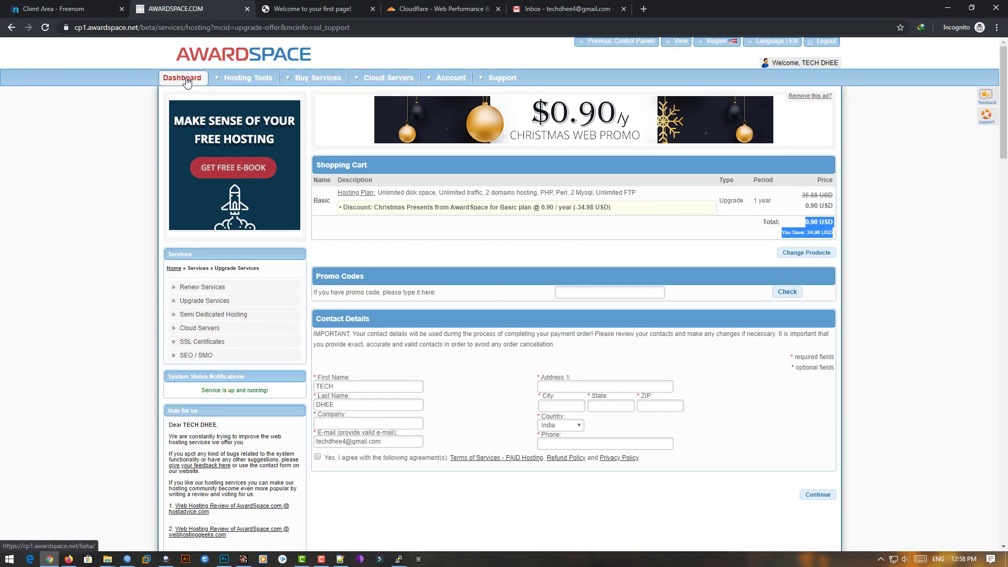
{"action": "left_click", "coordinate": [184, 80]}
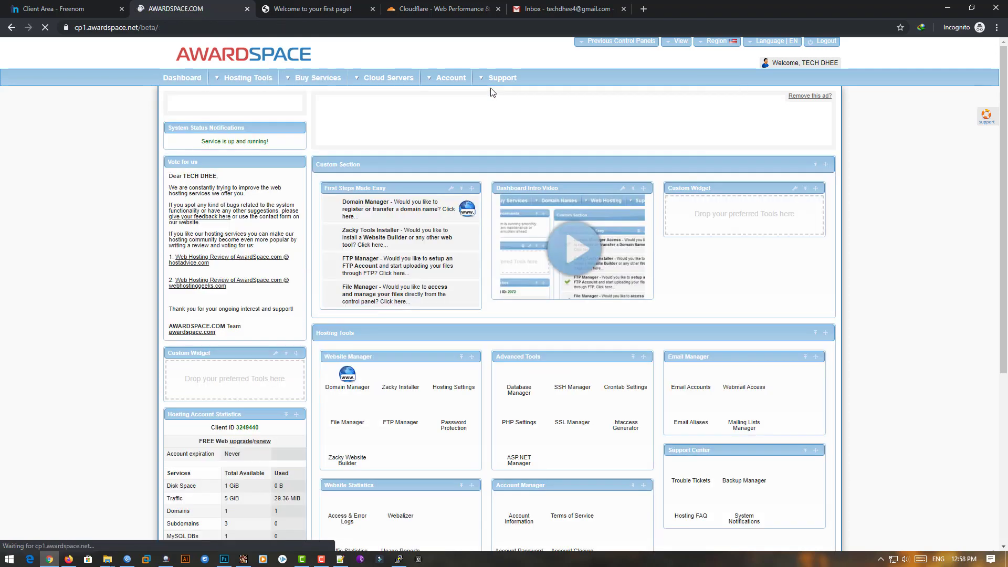
{"action": "mouse_move", "coordinate": [204, 102]}
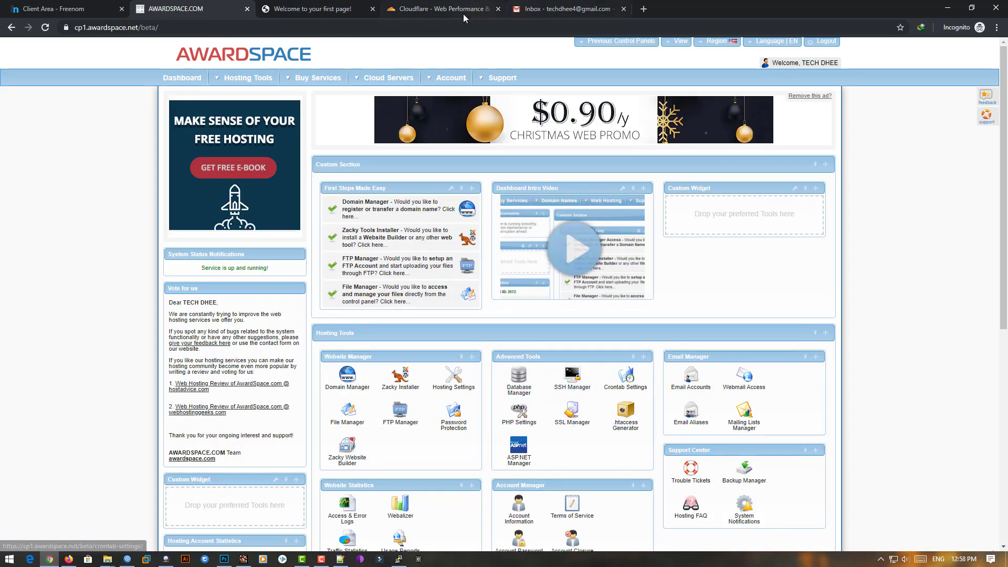
{"action": "left_click", "coordinate": [455, 9]}
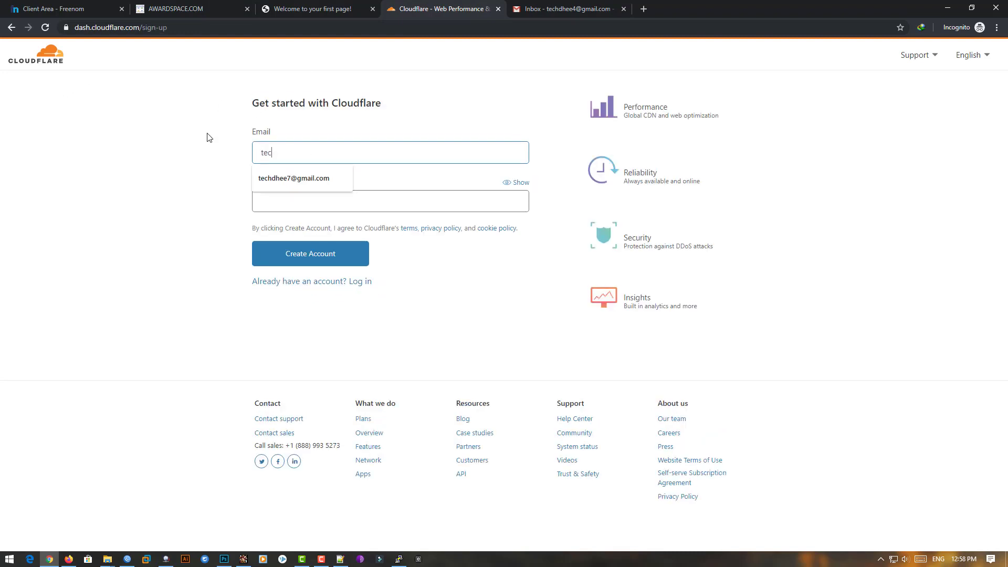
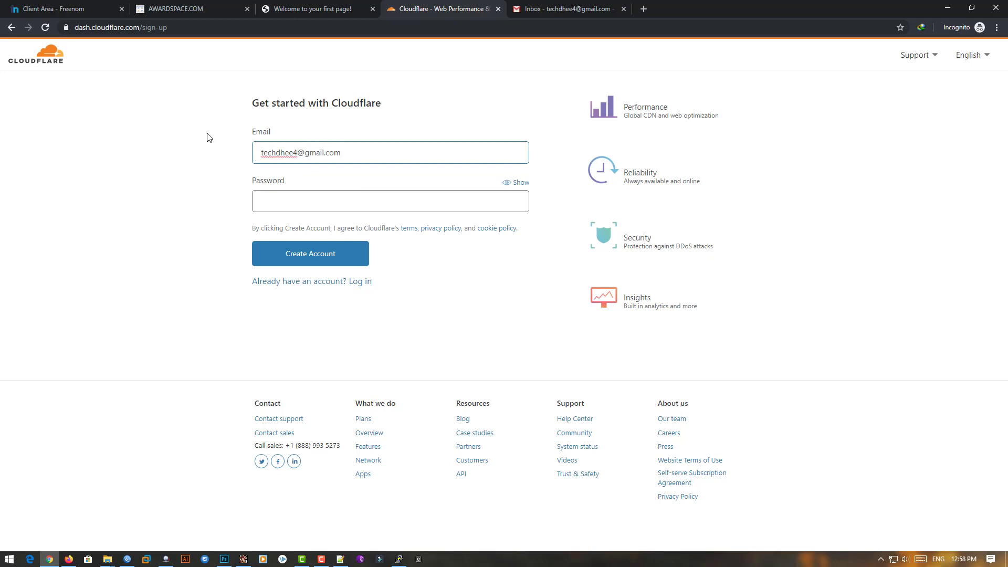
- Sign up for a new Cloudflare account with an email address and password
{"action": "key", "text": "Tab"}
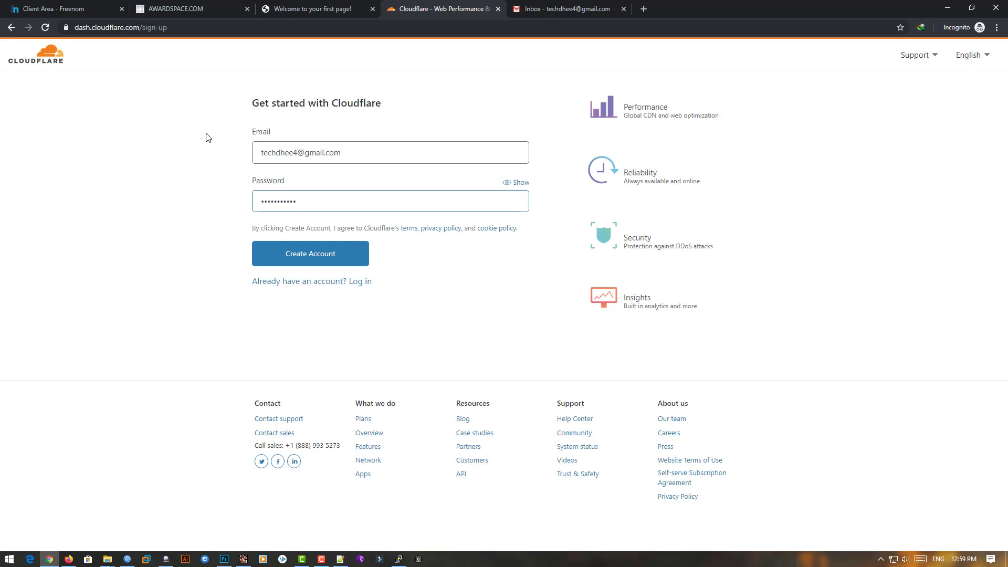
{"action": "left_click", "coordinate": [315, 260]}
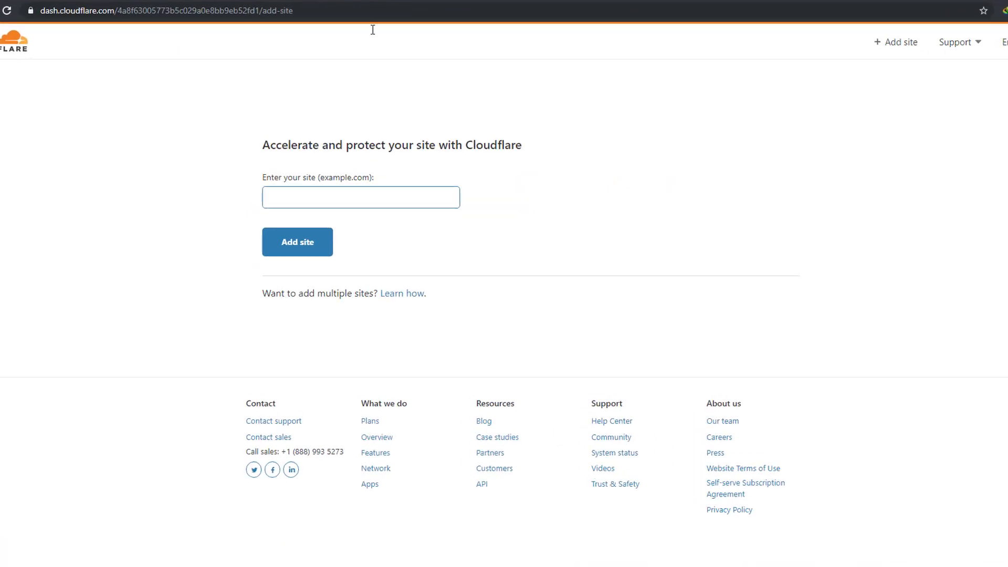
{"action": "left_click", "coordinate": [596, 2]}
- Copy techdhee.ml from AwardSpace's Domain Manager, paste it into Cloudflare's site field, and add the site
{"action": "left_click", "coordinate": [418, 206]}
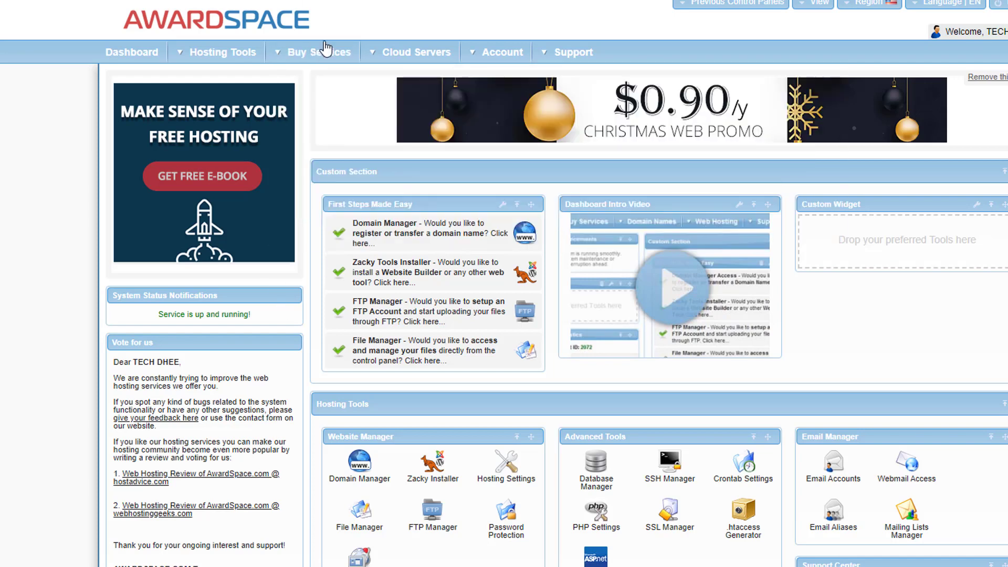
{"action": "left_click", "coordinate": [366, 476]}
{"action": "mouse_move", "coordinate": [500, 512]}
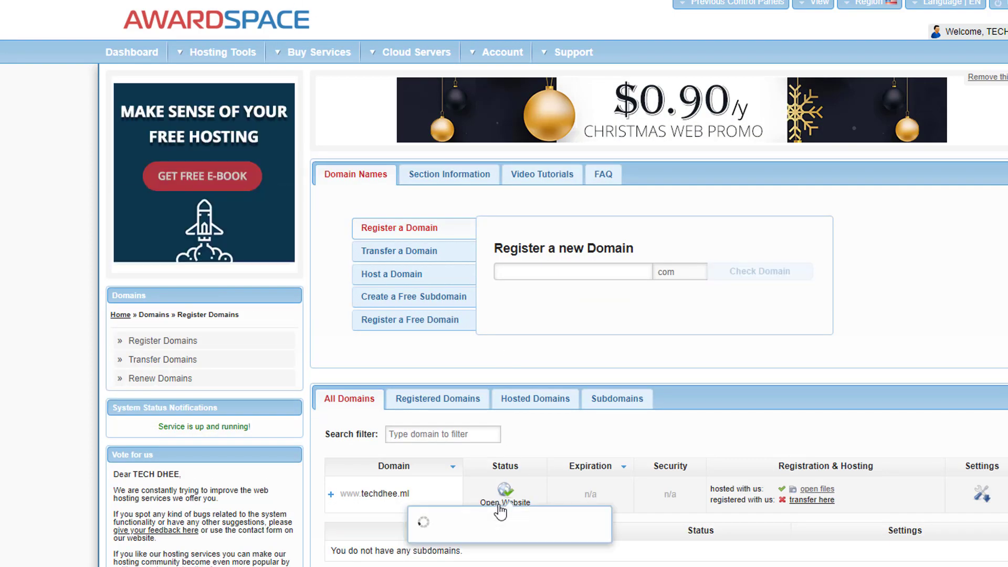
{"action": "left_click_drag", "start_coordinate": [464, 531], "coordinate": [524, 530]}
{"action": "right_click", "coordinate": [520, 531]}
{"action": "left_click", "coordinate": [538, 542]}
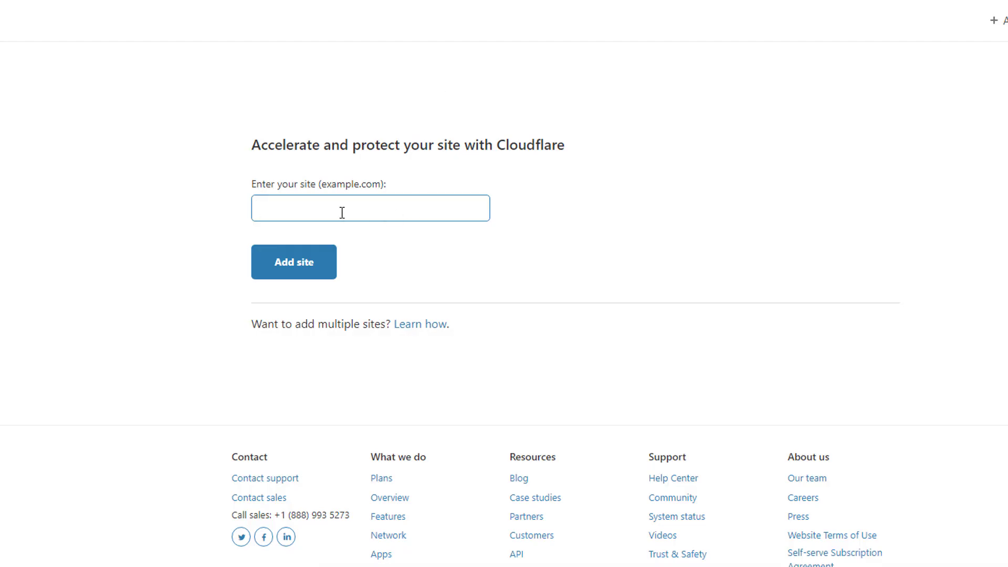
{"action": "right_click", "coordinate": [341, 213]}
{"action": "left_click", "coordinate": [395, 321]}
{"action": "left_click", "coordinate": [316, 268]}
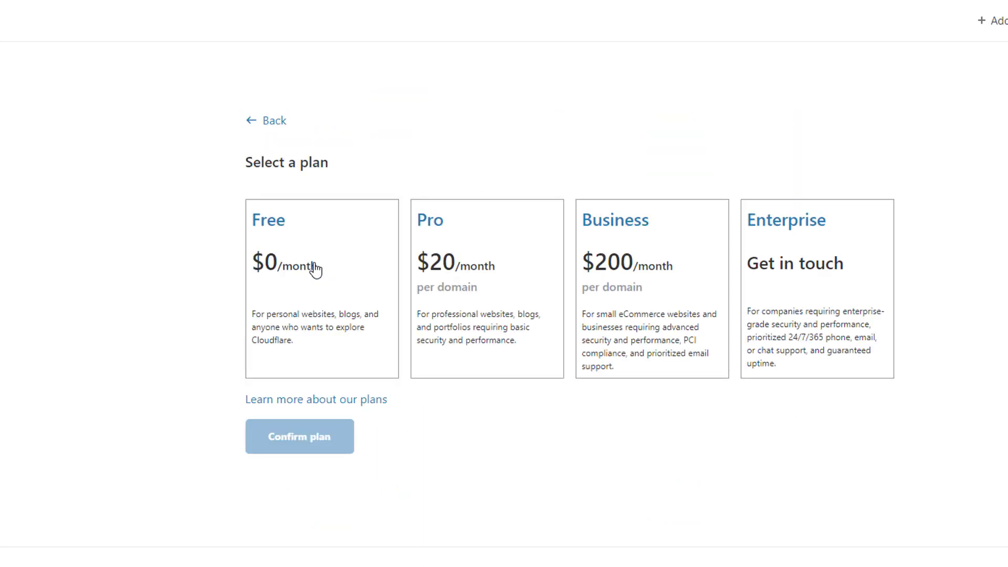
- Choose the Free $0/month plan for techdhee.ml and confirm it
{"action": "left_click", "coordinate": [299, 274]}
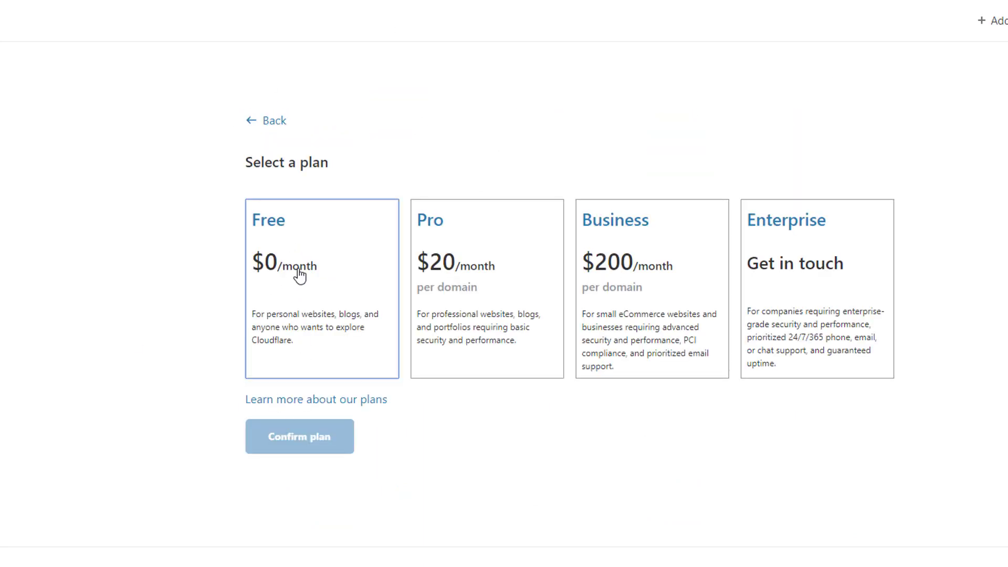
{"action": "left_click", "coordinate": [299, 274]}
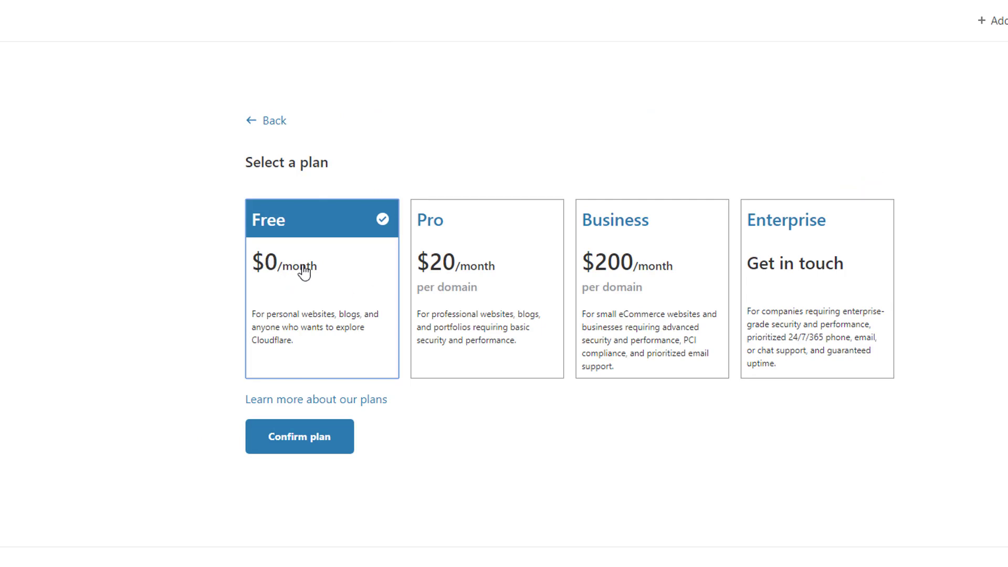
{"action": "left_click", "coordinate": [303, 449]}
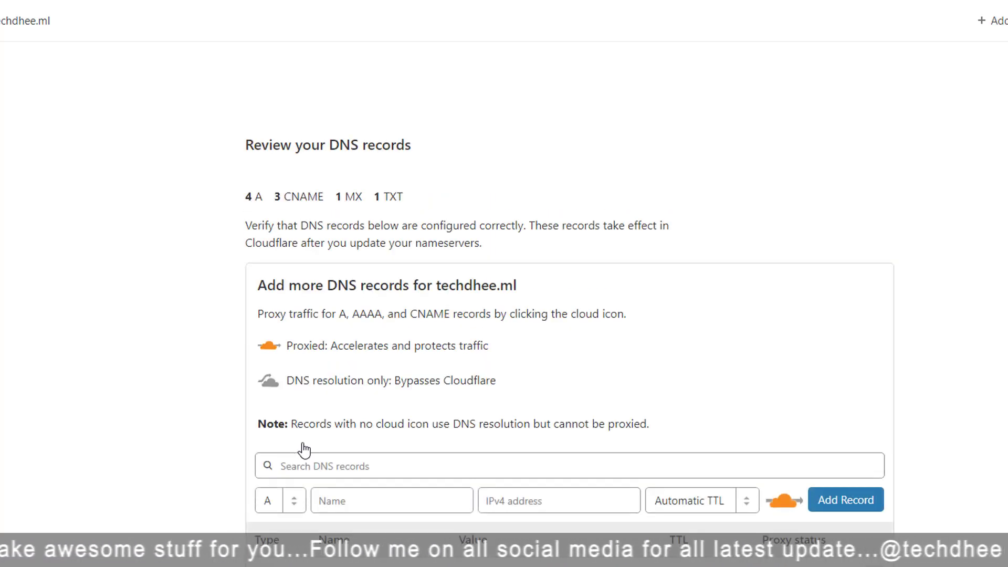
- Review the imported 4 A, 3 CNAME, 1 MX and 1 TXT records and continue
{"action": "left_click_drag", "start_coordinate": [266, 284], "coordinate": [558, 294]}
{"action": "scroll", "coordinate": [576, 308], "scroll_direction": "down", "scroll_amount": 2}
{"action": "scroll", "coordinate": [578, 308], "scroll_direction": "down", "scroll_amount": 6}
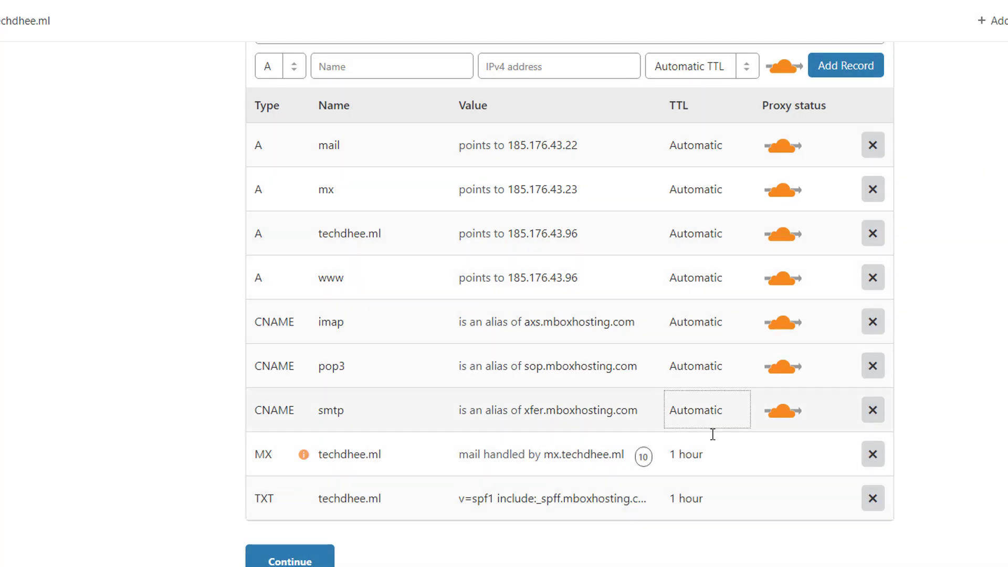
{"action": "scroll", "coordinate": [527, 564], "scroll_direction": "up", "scroll_amount": 4}
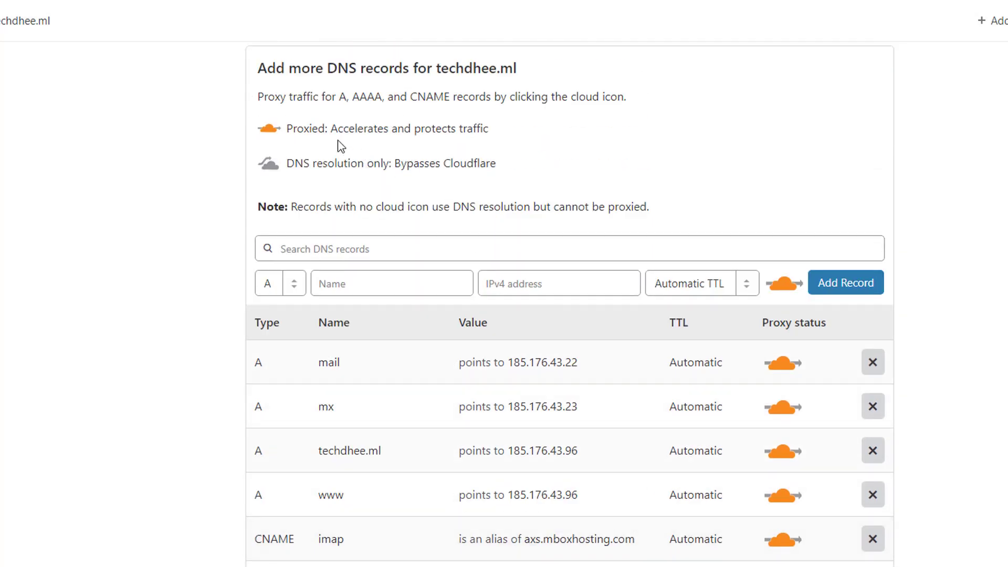
{"action": "left_click_drag", "start_coordinate": [308, 130], "coordinate": [483, 128]}
{"action": "left_click", "coordinate": [637, 173]}
{"action": "scroll", "coordinate": [417, 414], "scroll_direction": "down", "scroll_amount": 4}
{"action": "scroll", "coordinate": [416, 414], "scroll_direction": "down", "scroll_amount": 3}
{"action": "left_click", "coordinate": [291, 419]}
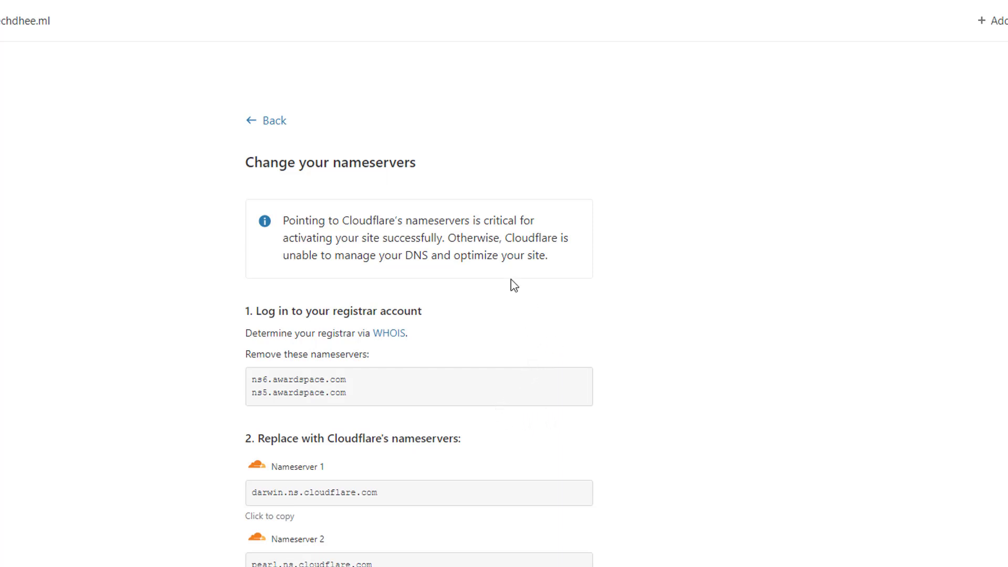
{"action": "left_click_drag", "start_coordinate": [283, 220], "coordinate": [563, 255]}
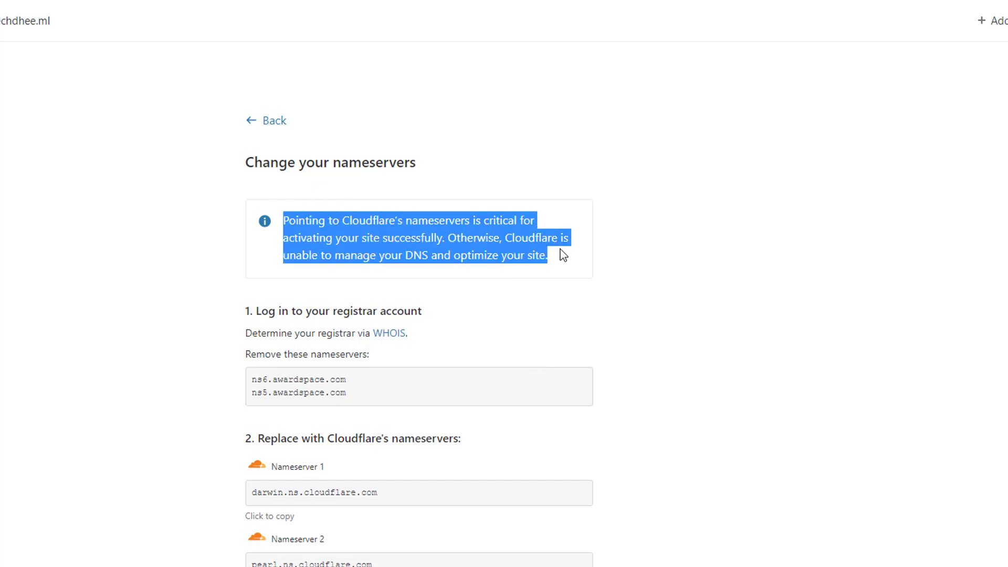
{"action": "scroll", "coordinate": [304, 274], "scroll_direction": "down", "scroll_amount": 1}
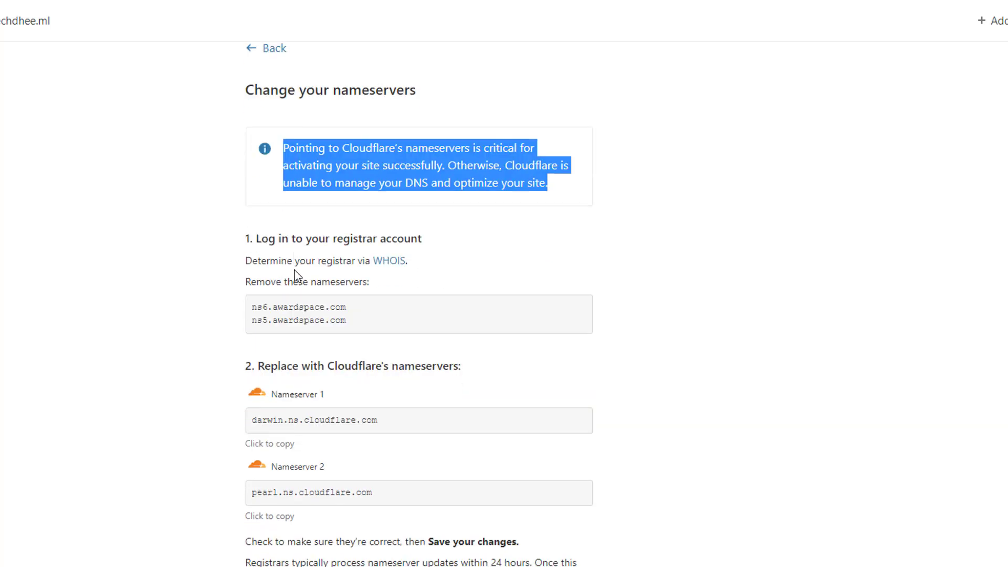
{"action": "scroll", "coordinate": [297, 274], "scroll_direction": "down", "scroll_amount": 1}
{"action": "left_click_drag", "start_coordinate": [252, 241], "coordinate": [357, 242]}
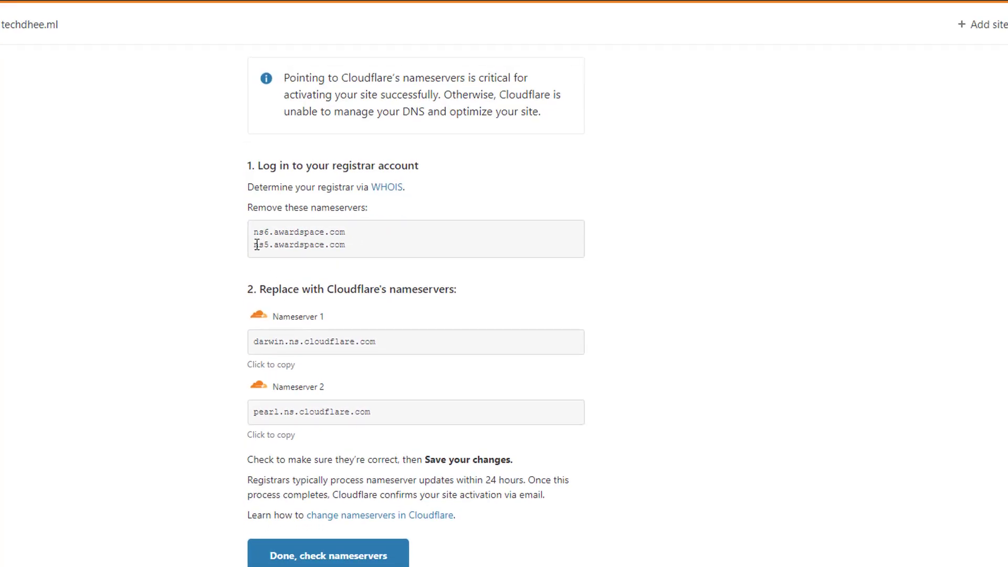
{"action": "left_click_drag", "start_coordinate": [253, 248], "coordinate": [353, 251]}
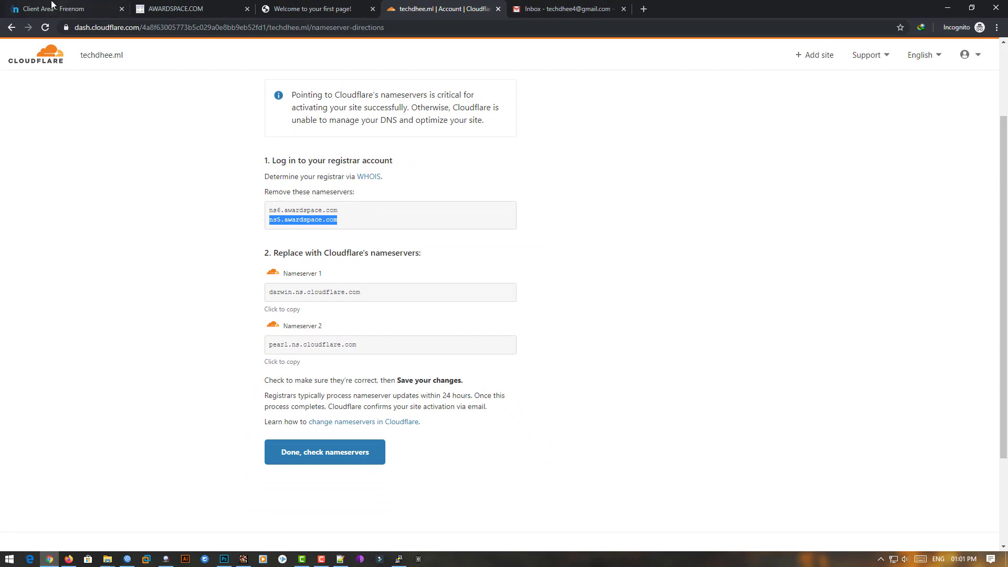
- Check Freenom's nameservers for techdhee.ml (NS5 and NS6.AWARDSPACE.COM), then go back to Cloudflare
{"action": "left_click", "coordinate": [52, 6]}
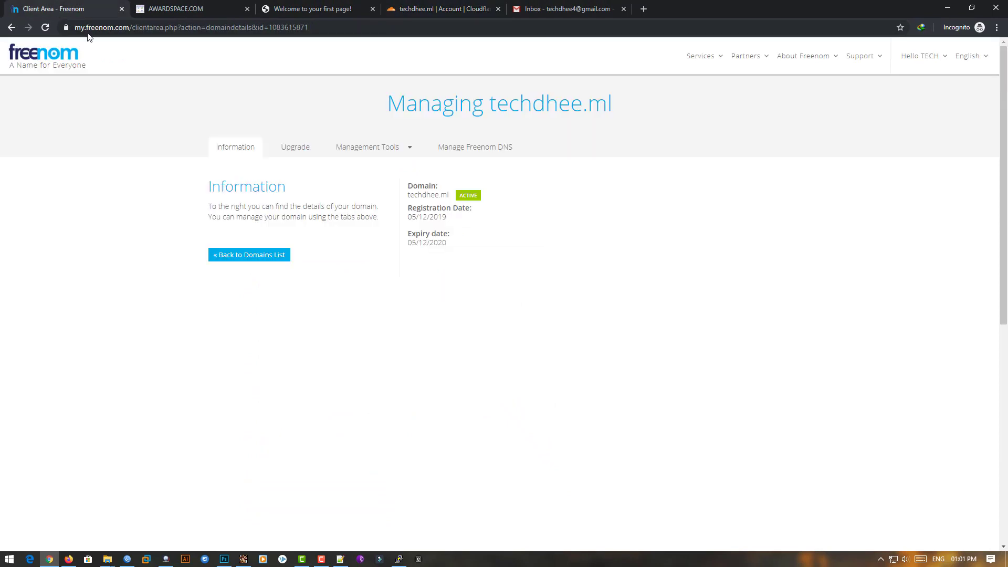
{"action": "left_click", "coordinate": [408, 152]}
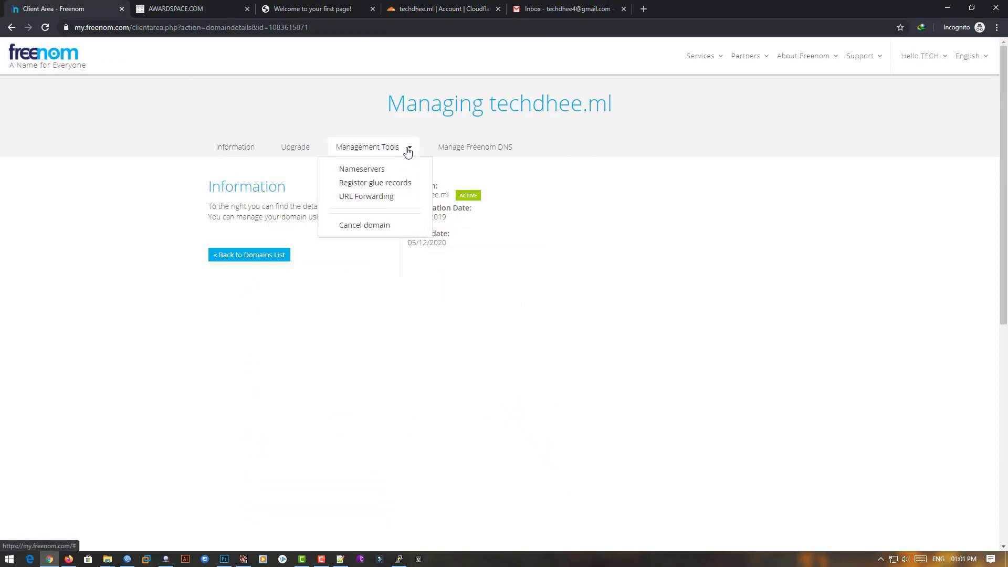
{"action": "left_click", "coordinate": [371, 167]}
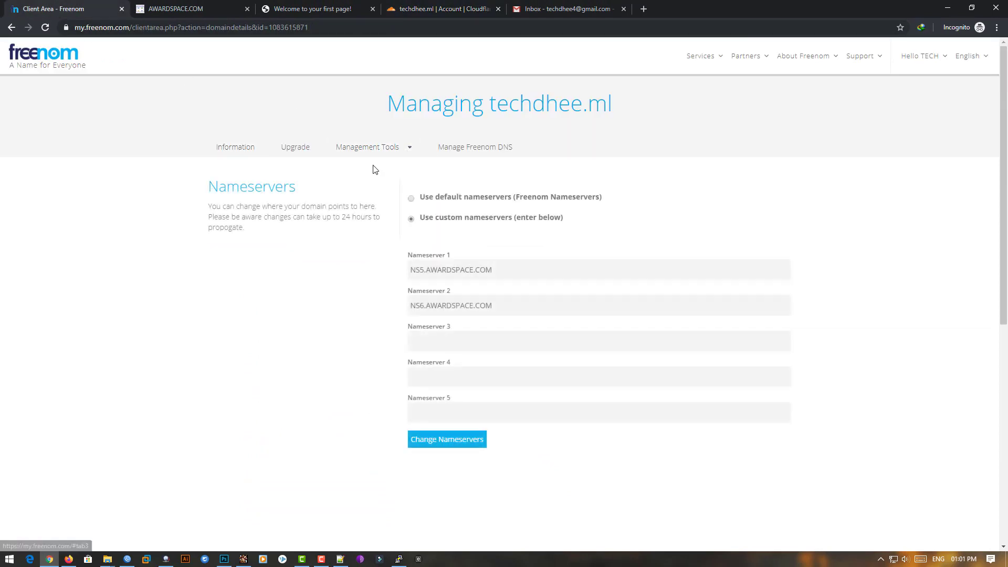
{"action": "triple_click", "coordinate": [413, 268]}
{"action": "key", "text": "ctrl+v"}
{"action": "triple_click", "coordinate": [483, 305]}
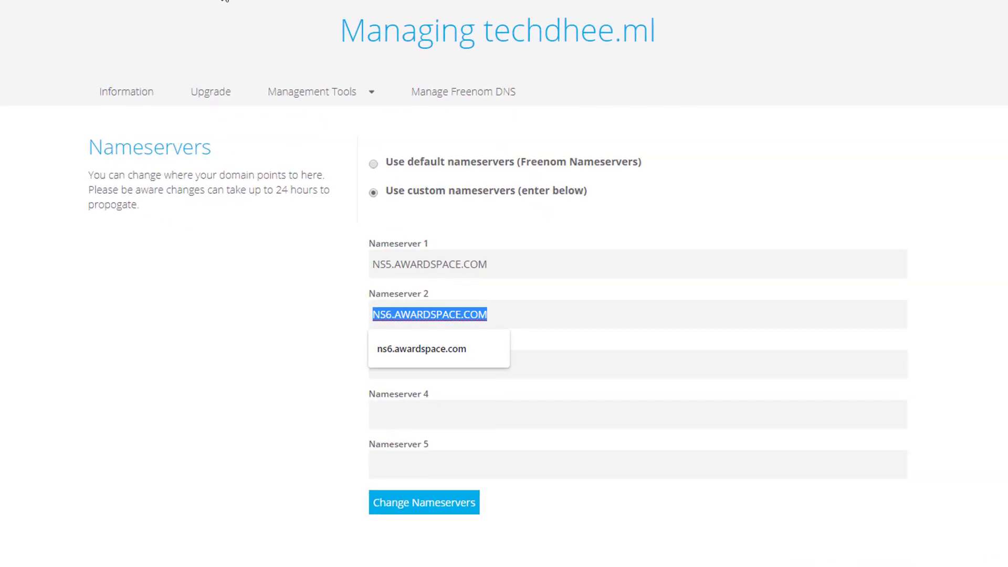
{"action": "left_click", "coordinate": [225, 1]}
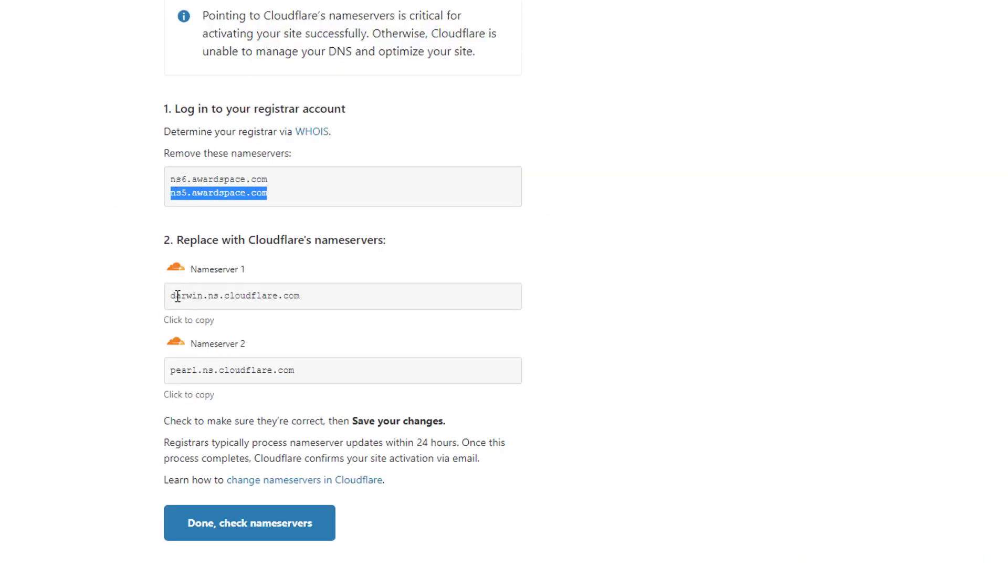
- Replace Freenom's Nameserver 1 NS5.AWARDSPACE.COM with darwin.ns.cloudflare.com
{"action": "left_click_drag", "start_coordinate": [174, 297], "coordinate": [307, 300]}
{"action": "right_click", "coordinate": [287, 298]}
{"action": "left_click", "coordinate": [314, 310]}
{"action": "key", "text": "ctrl+Tab"}
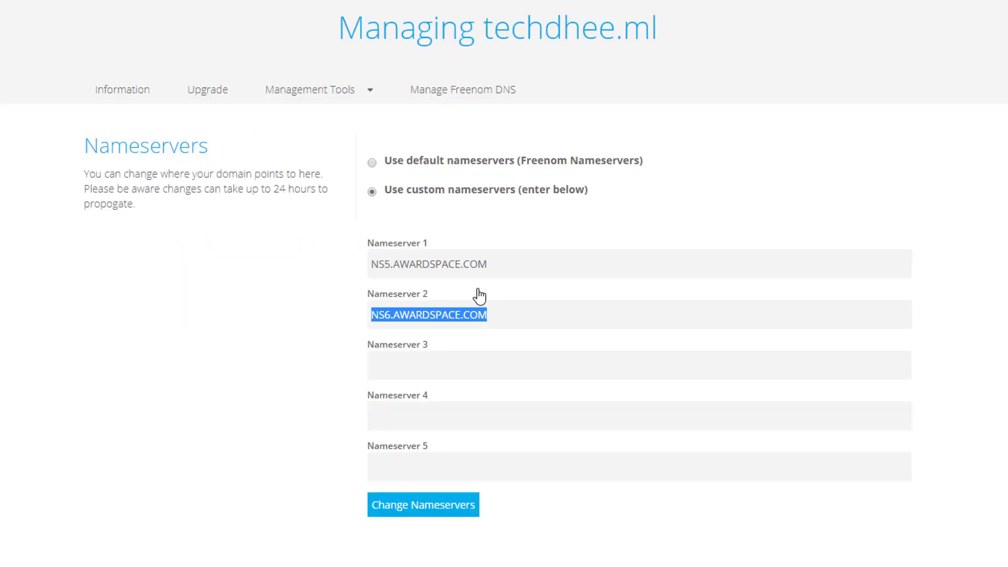
{"action": "left_click_drag", "start_coordinate": [496, 268], "coordinate": [407, 265]}
{"action": "key", "text": "BackSpace"}
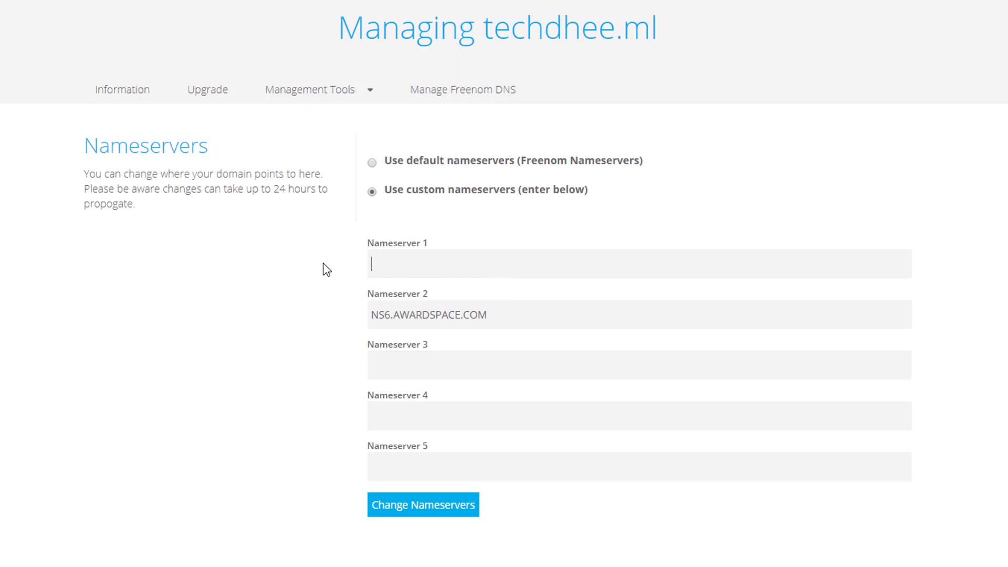
{"action": "key", "text": "ctrl+v"}
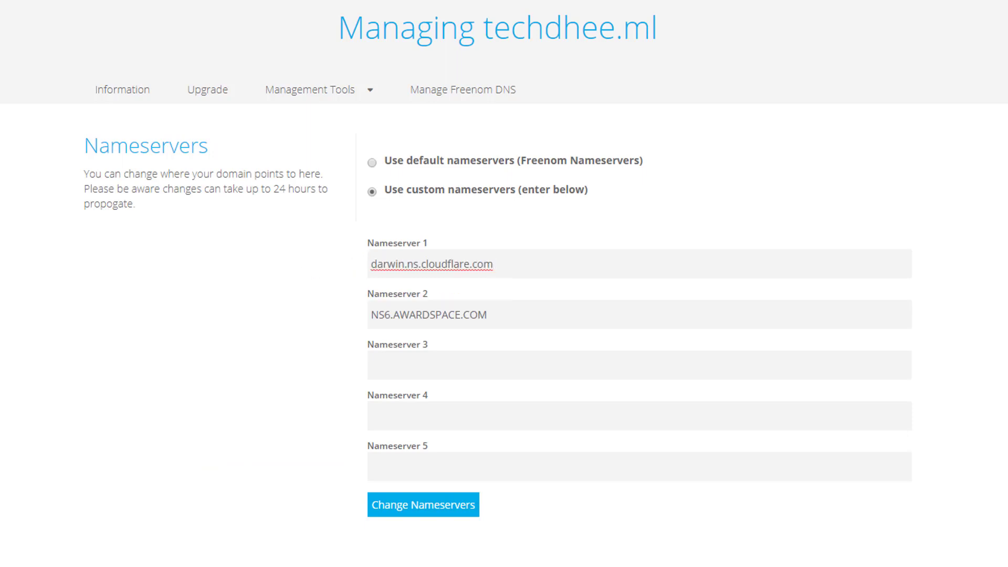
- Replace Nameserver 2 NS6.AWARDSPACE.COM with pearl.ns.cloudflare.com and save the nameserver change
{"action": "key", "text": "alt+Tab"}
{"action": "left_click", "coordinate": [315, 326]}
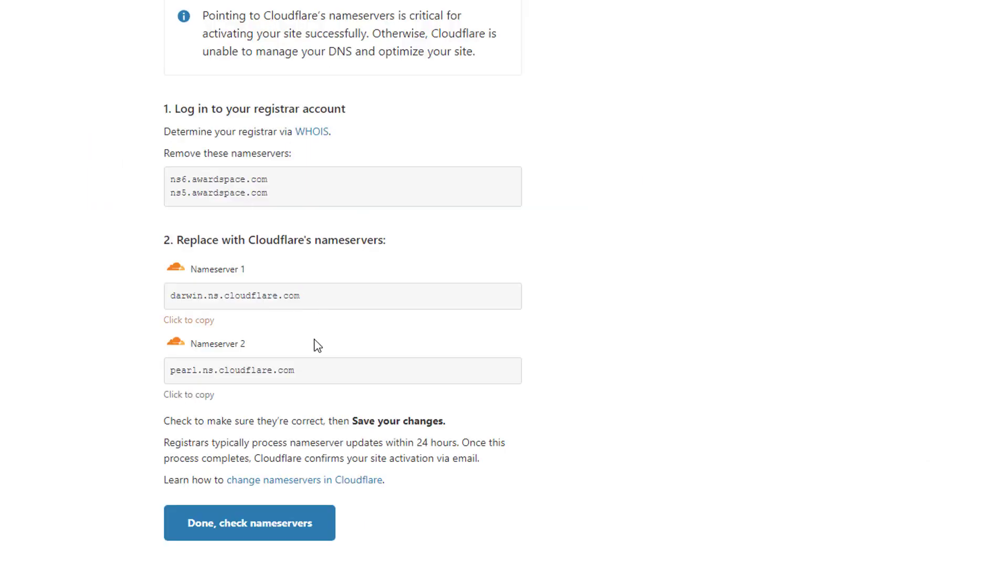
{"action": "left_click_drag", "start_coordinate": [310, 369], "coordinate": [143, 378]}
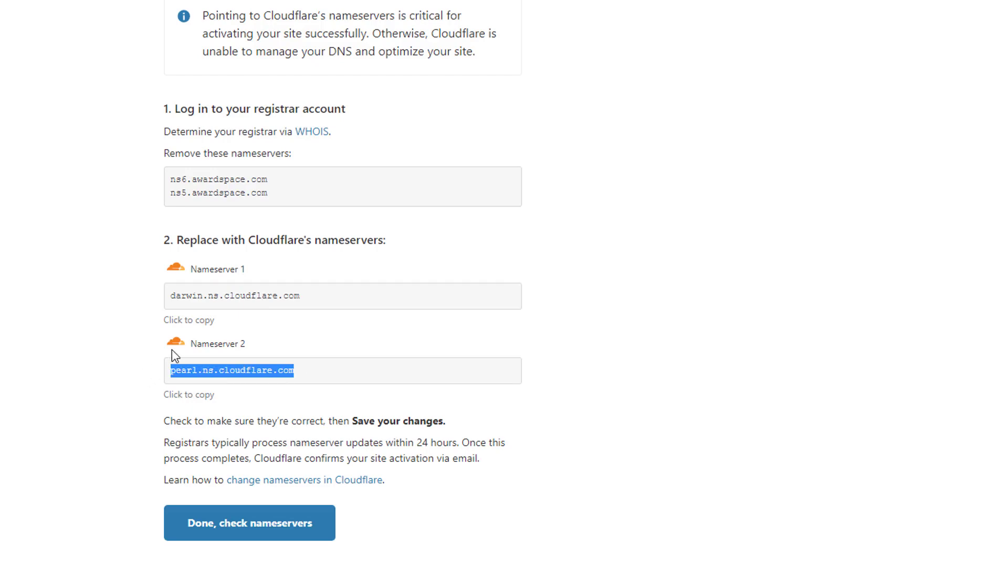
{"action": "key", "text": "alt+Tab"}
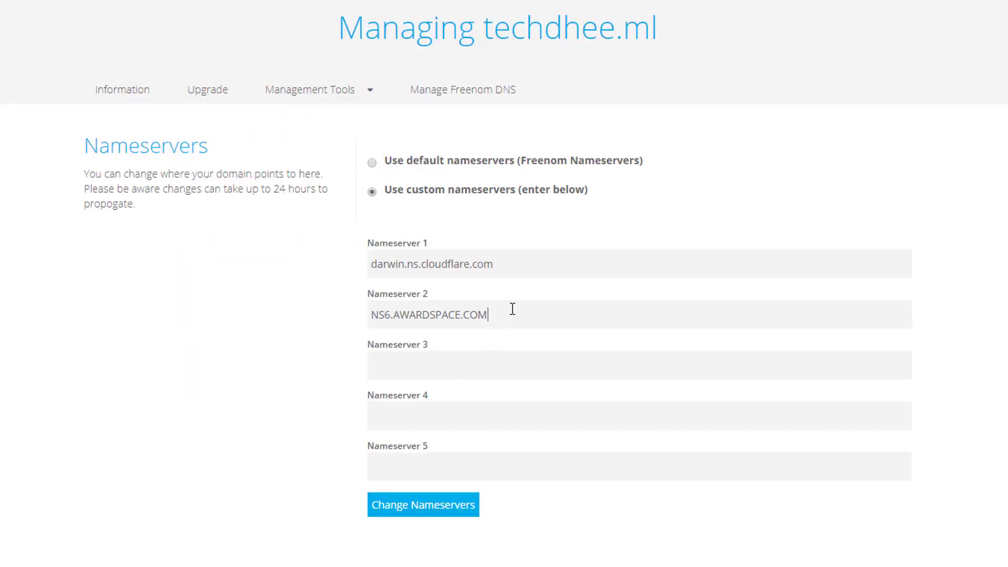
{"action": "left_click_drag", "start_coordinate": [512, 311], "coordinate": [267, 307]}
{"action": "key", "text": "ctrl+v"}
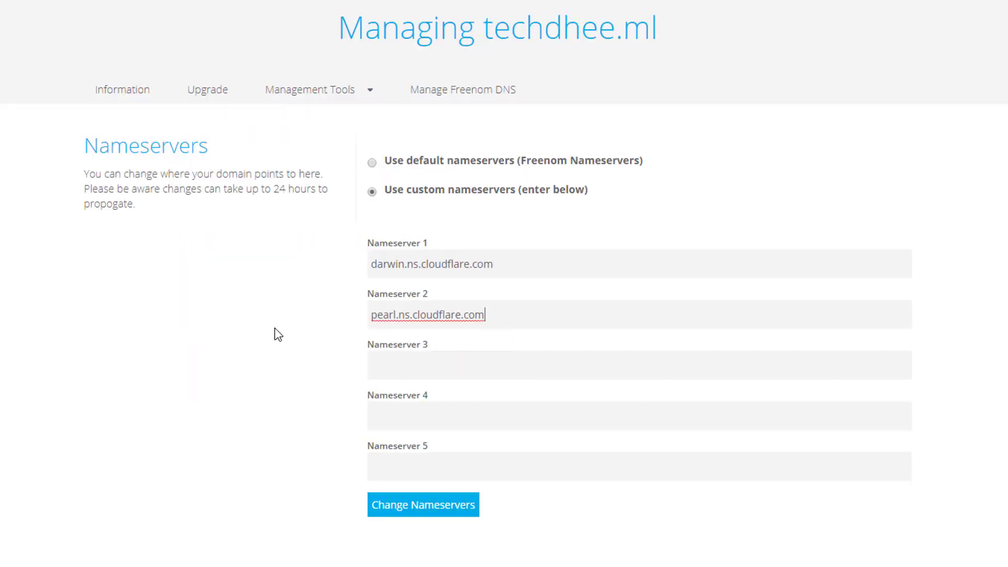
{"action": "left_click", "coordinate": [422, 514]}
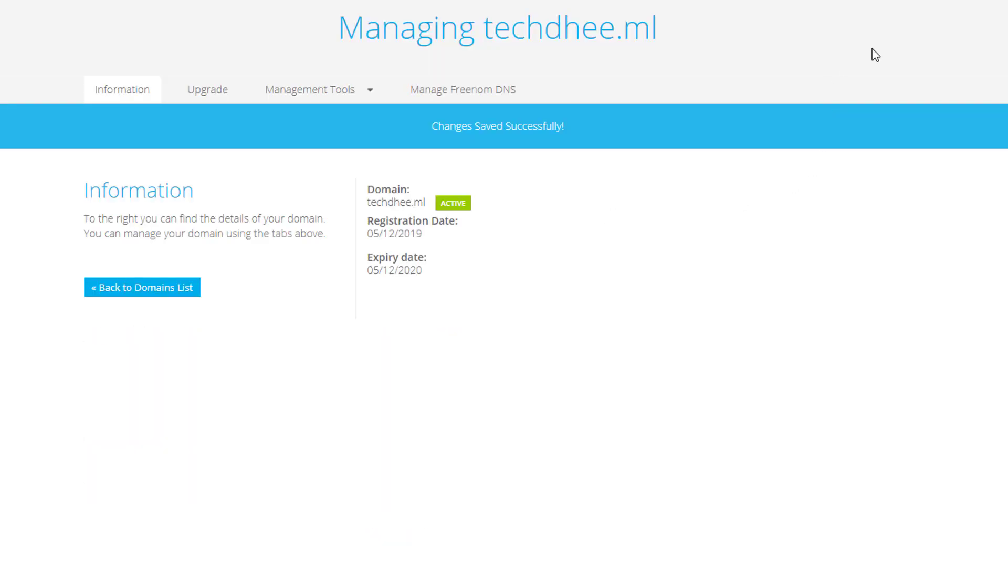
- Verify Freenom shows the darwin and pearl Cloudflare nameservers, then mark the nameserver check done in Cloudflare
{"action": "left_click", "coordinate": [362, 99]}
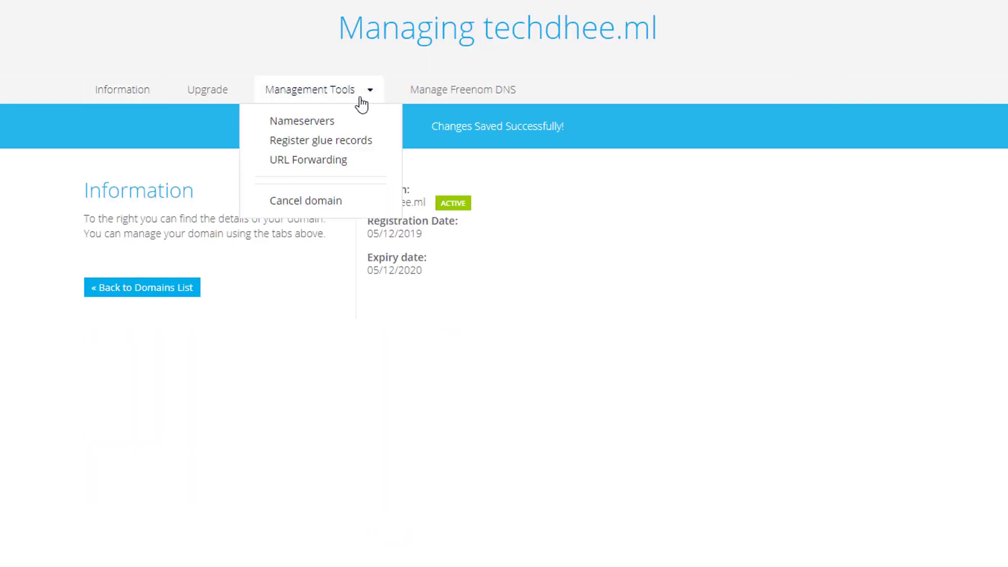
{"action": "left_click", "coordinate": [333, 118]}
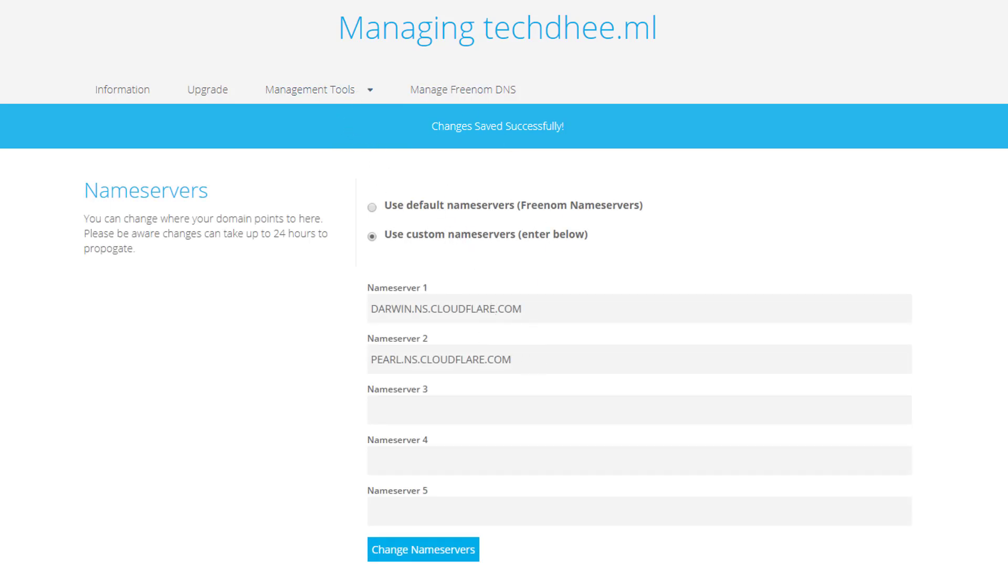
{"action": "left_click_drag", "start_coordinate": [596, 310], "coordinate": [391, 309]}
{"action": "left_click_drag", "start_coordinate": [583, 363], "coordinate": [336, 374]}
{"action": "left_click", "coordinate": [324, 371]}
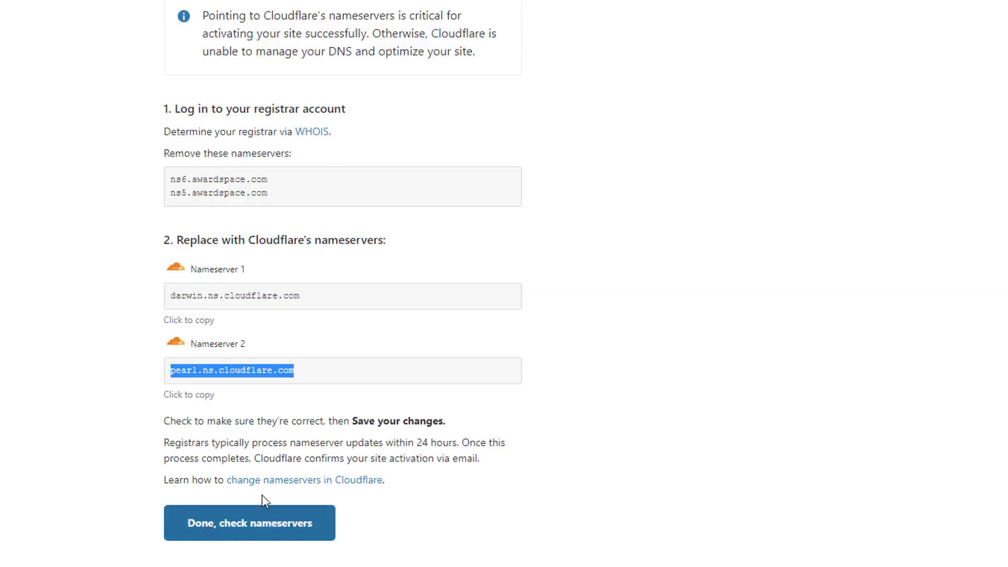
{"action": "left_click", "coordinate": [268, 534]}
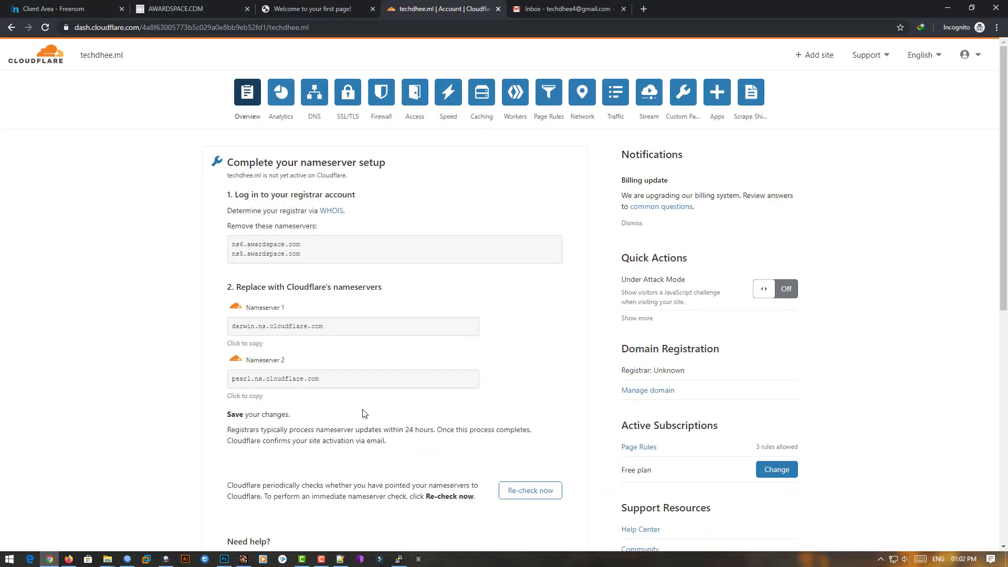
- Queue an immediate nameserver re-check for techdhee.ml, then return to the top of Overview
{"action": "scroll", "coordinate": [367, 346], "scroll_direction": "down", "scroll_amount": 2}
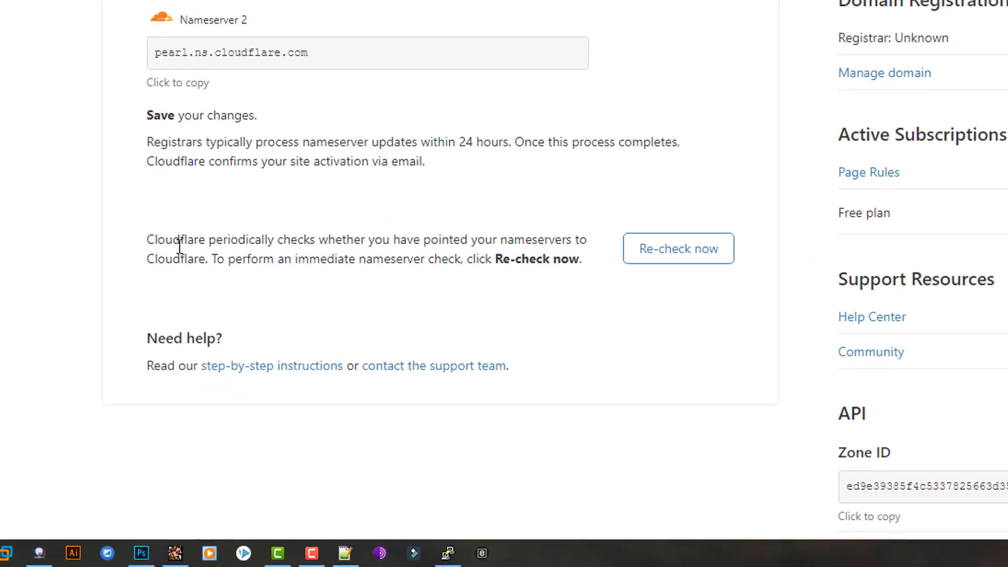
{"action": "left_click_drag", "start_coordinate": [165, 245], "coordinate": [571, 254]}
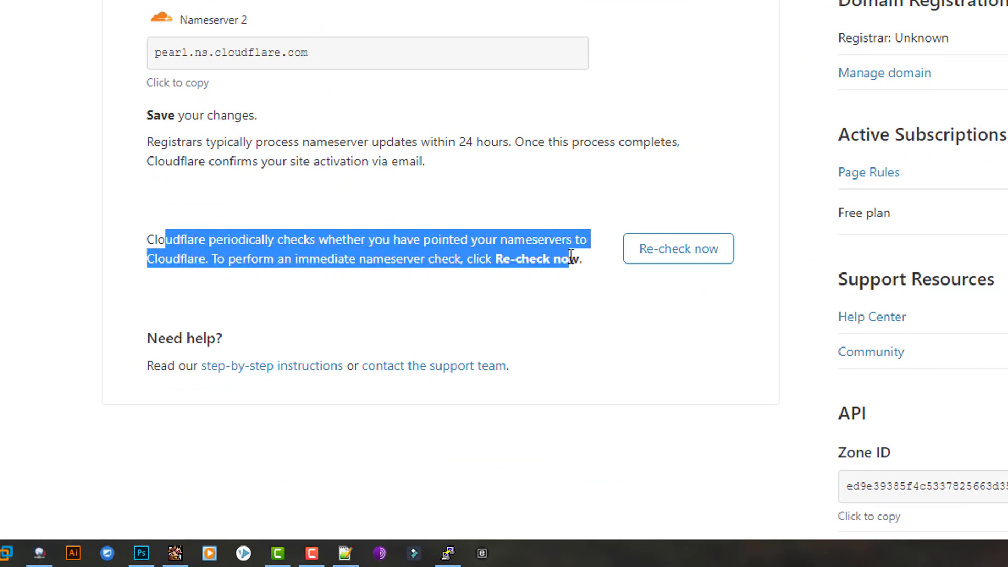
{"action": "left_click", "coordinate": [680, 262]}
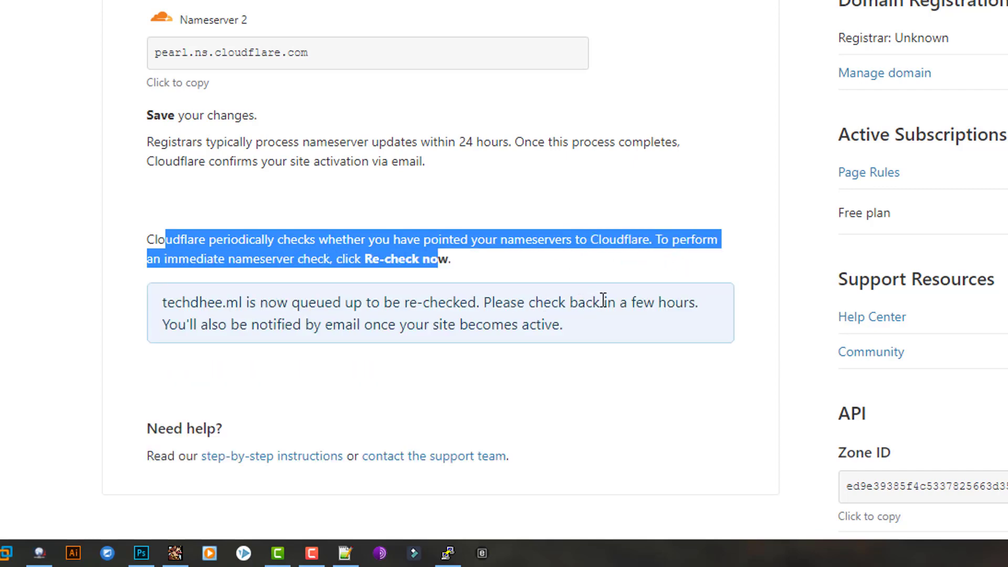
{"action": "left_click_drag", "start_coordinate": [645, 299], "coordinate": [699, 327]}
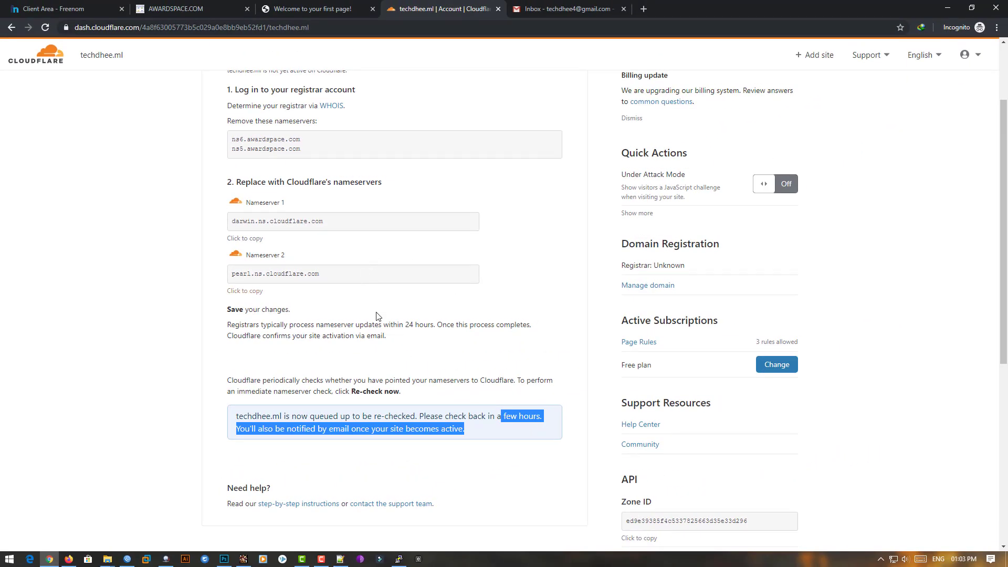
{"action": "left_click", "coordinate": [187, 231]}
{"action": "scroll", "coordinate": [186, 231], "scroll_direction": "down", "scroll_amount": 2}
{"action": "scroll", "coordinate": [185, 231], "scroll_direction": "up", "scroll_amount": 4}
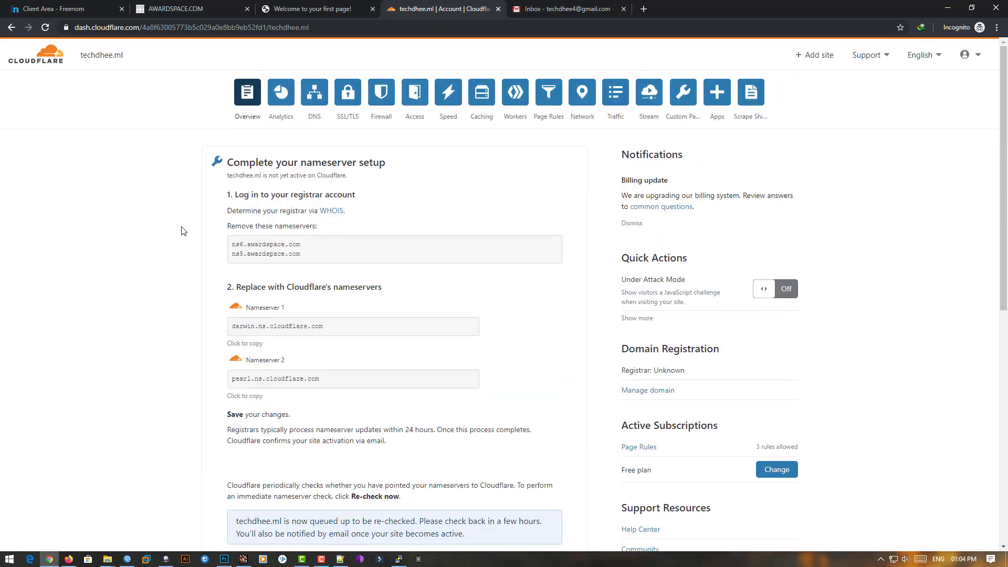
- Browse techdhee.ml's Analytics and DNS records, ending on the SSL/TLS overview set to Full
{"action": "left_click", "coordinate": [292, 112]}
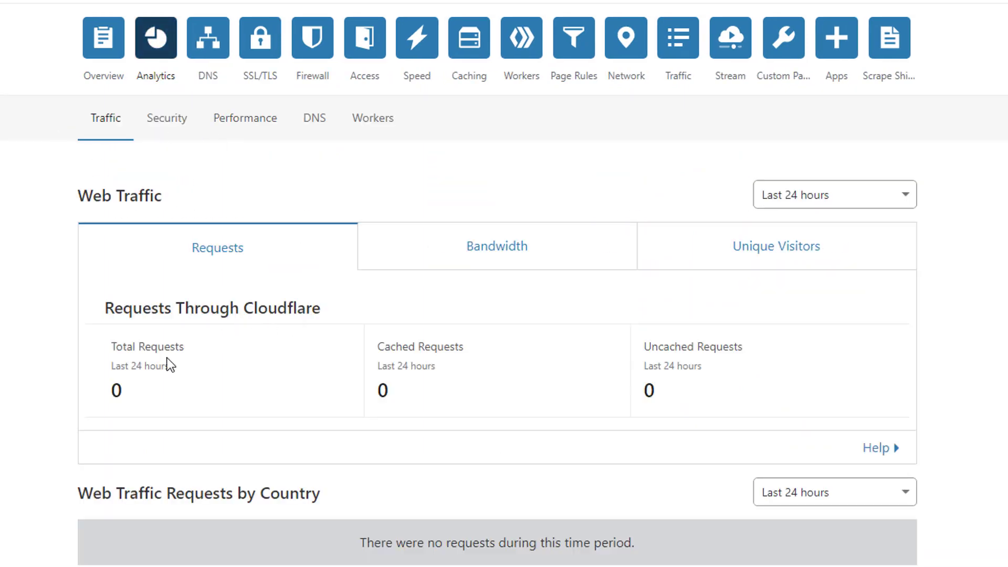
{"action": "scroll", "coordinate": [622, 383], "scroll_direction": "down", "scroll_amount": 8}
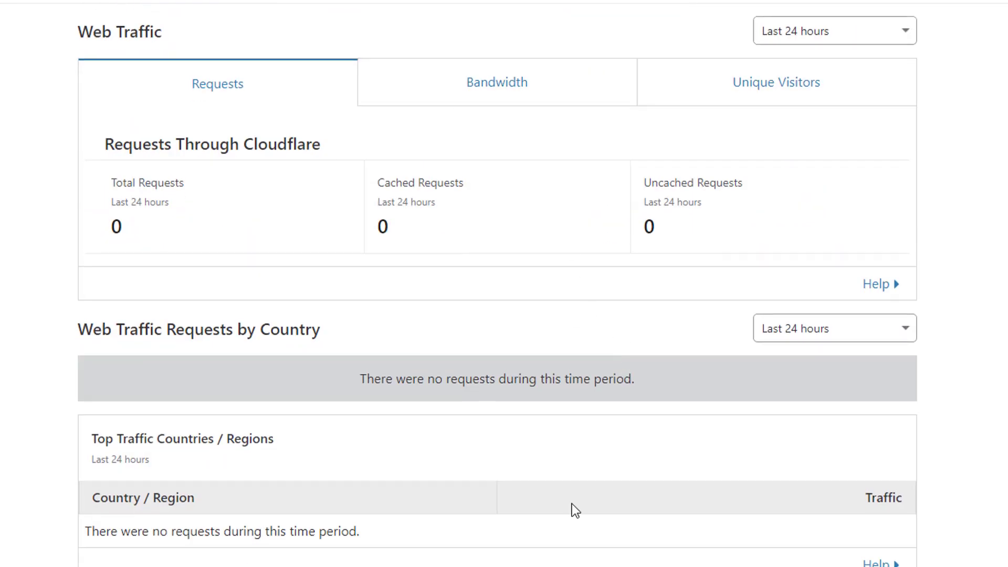
{"action": "scroll", "coordinate": [491, 525], "scroll_direction": "up", "scroll_amount": 8}
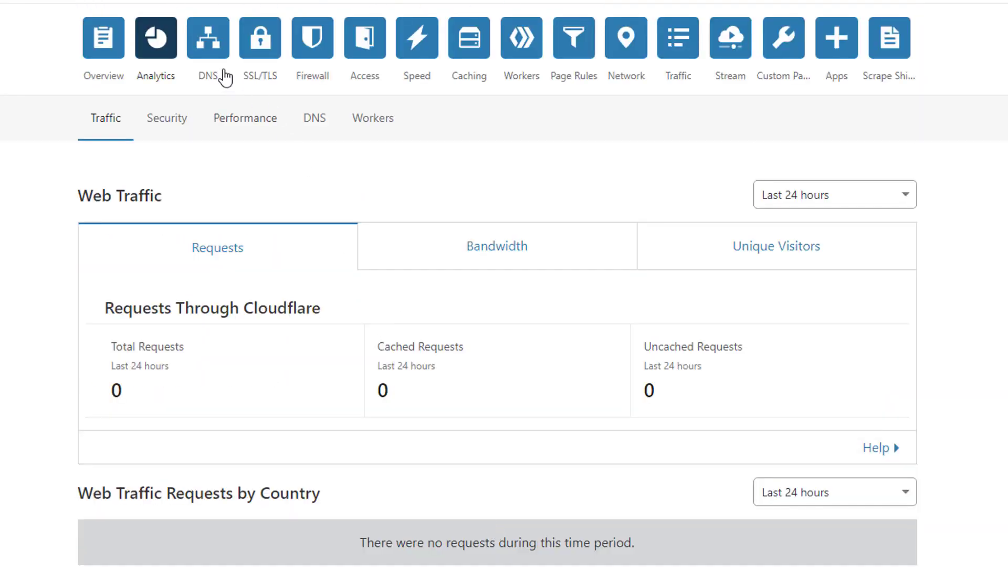
{"action": "left_click", "coordinate": [215, 52]}
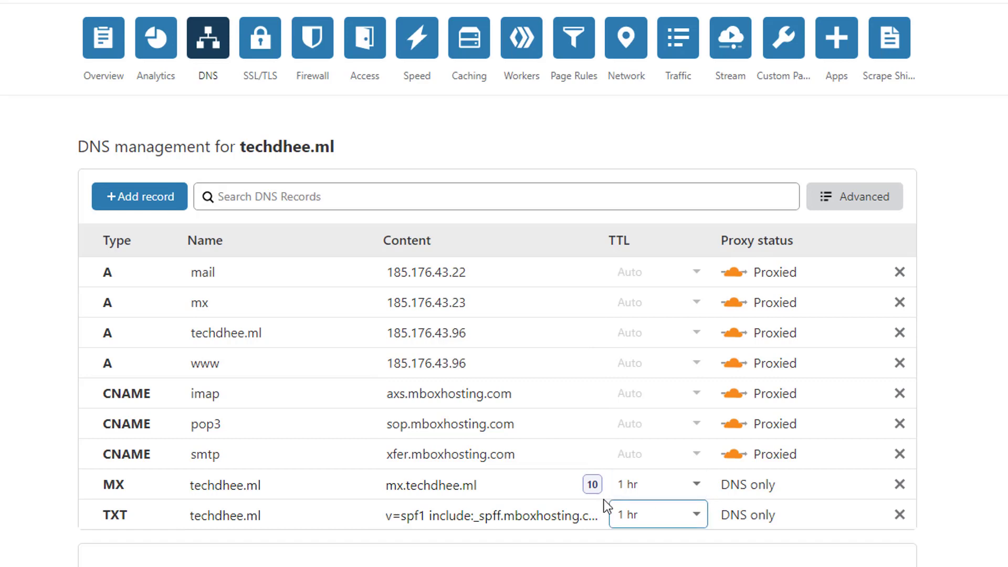
{"action": "scroll", "coordinate": [433, 524], "scroll_direction": "down", "scroll_amount": 5}
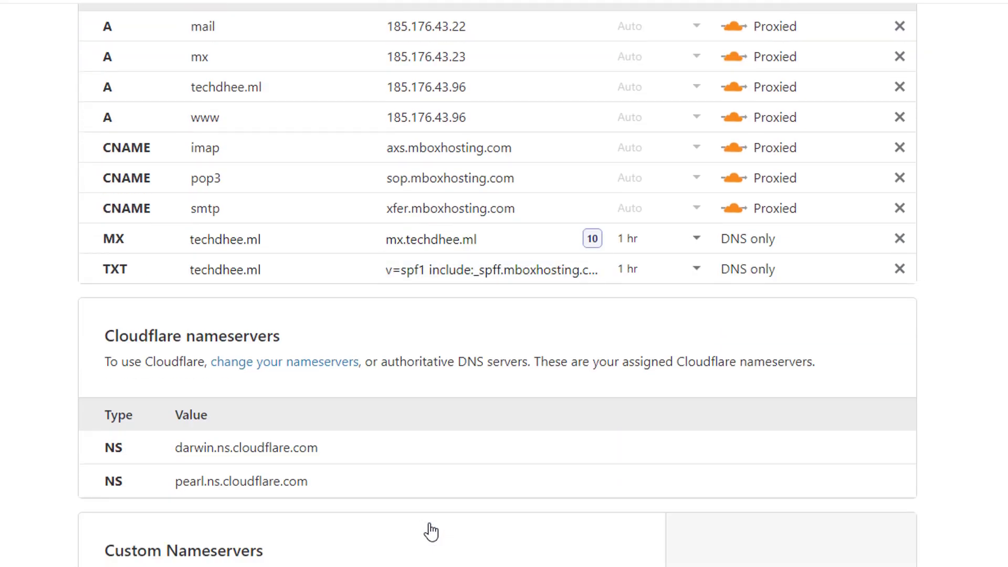
{"action": "left_click_drag", "start_coordinate": [175, 444], "coordinate": [315, 483]}
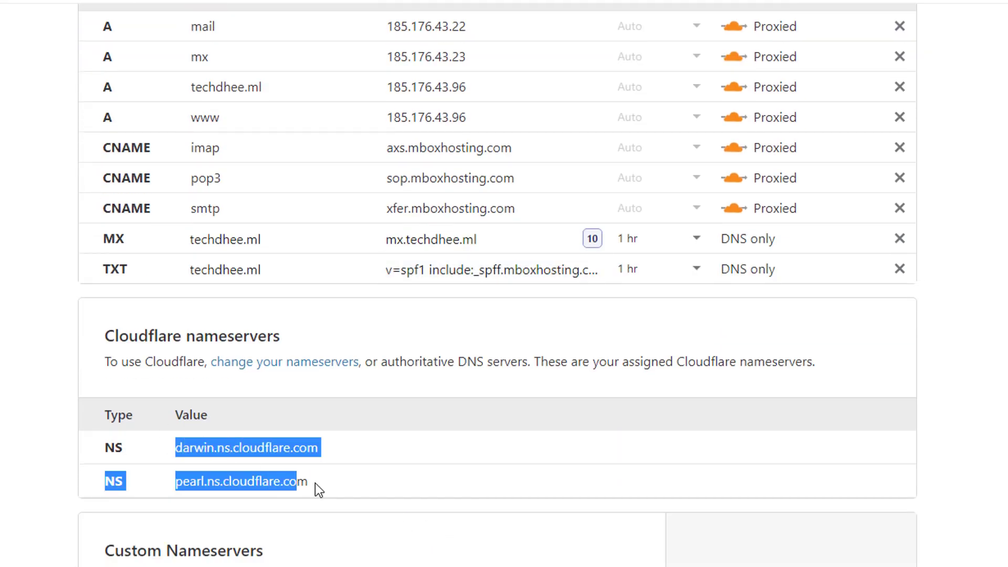
{"action": "left_click", "coordinate": [338, 483]}
{"action": "scroll", "coordinate": [361, 467], "scroll_direction": "up", "scroll_amount": 5}
{"action": "left_click", "coordinate": [266, 43]}
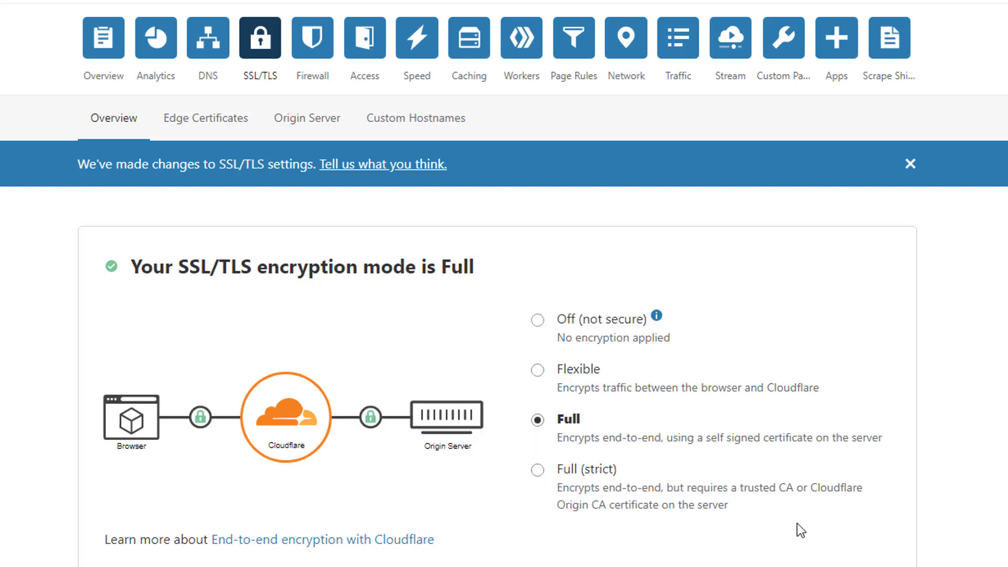
- Open the firewall events overview and start a new filter on the IP field
{"action": "scroll", "coordinate": [796, 522], "scroll_direction": "down", "scroll_amount": 3}
{"action": "scroll", "coordinate": [405, 105], "scroll_direction": "up", "scroll_amount": 3}
{"action": "left_click", "coordinate": [315, 39]}
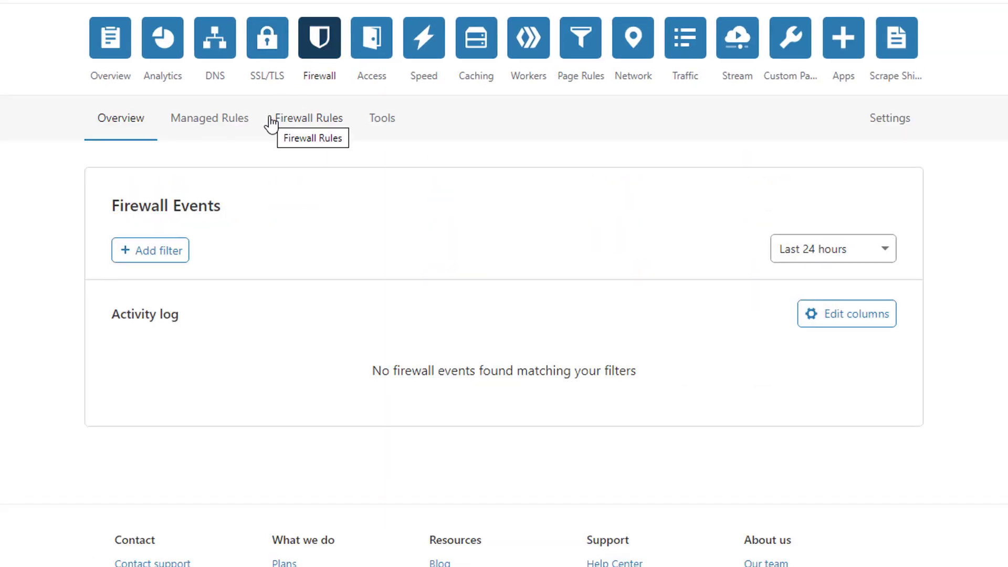
{"action": "left_click", "coordinate": [147, 251]}
{"action": "left_click", "coordinate": [193, 331]}
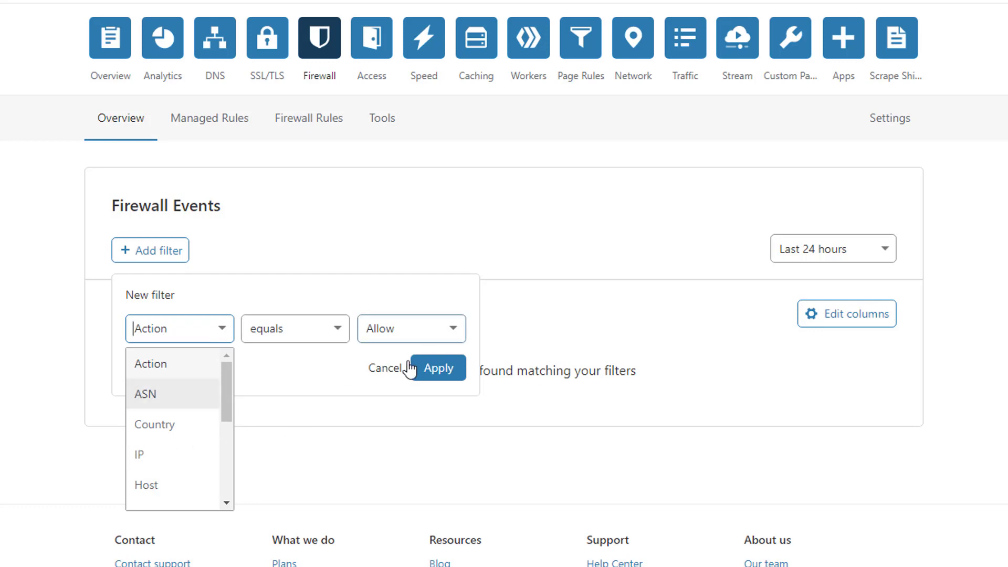
{"action": "left_click", "coordinate": [178, 454]}
{"action": "left_click", "coordinate": [279, 338]}
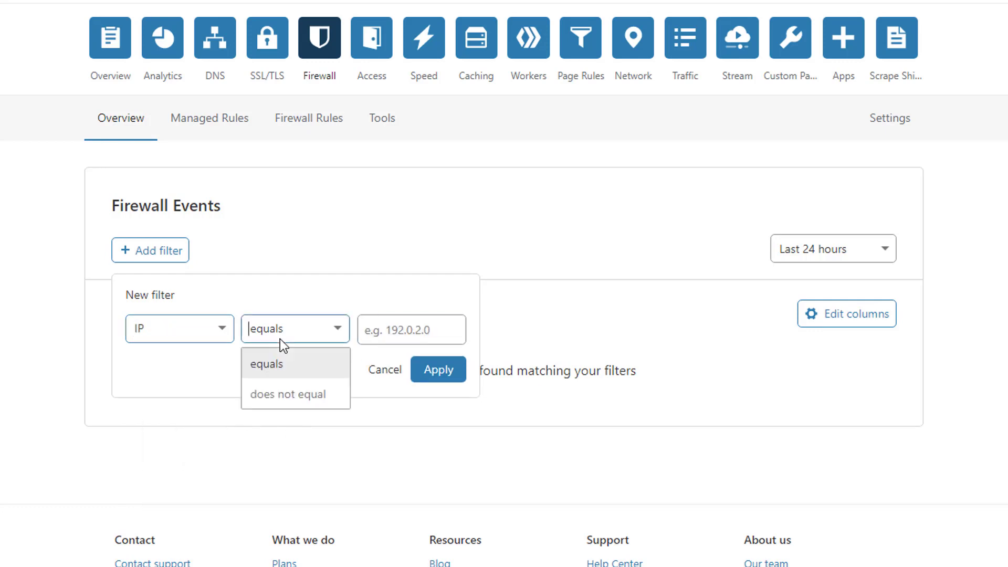
{"action": "left_click", "coordinate": [381, 332]}
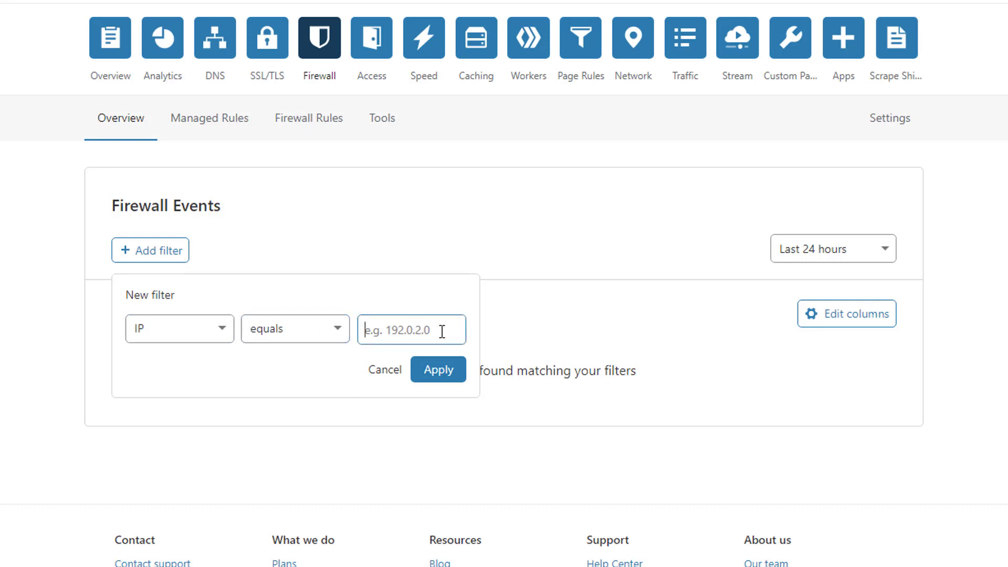
- Try Country and Host as filter fields, discard the filter, and open Access
{"action": "left_click", "coordinate": [225, 329]}
{"action": "left_click", "coordinate": [164, 427]}
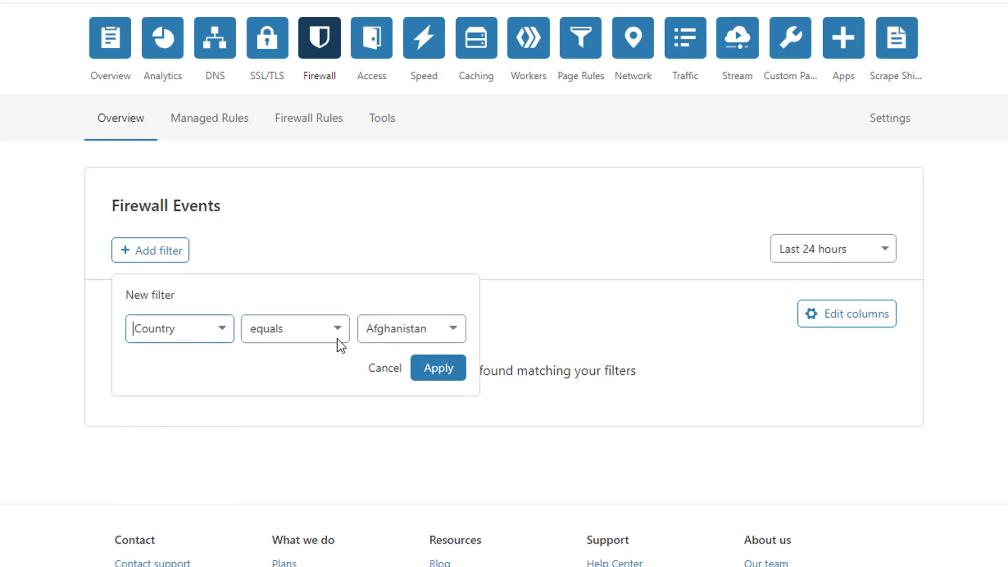
{"action": "left_click", "coordinate": [436, 330]}
{"action": "left_click", "coordinate": [221, 329]}
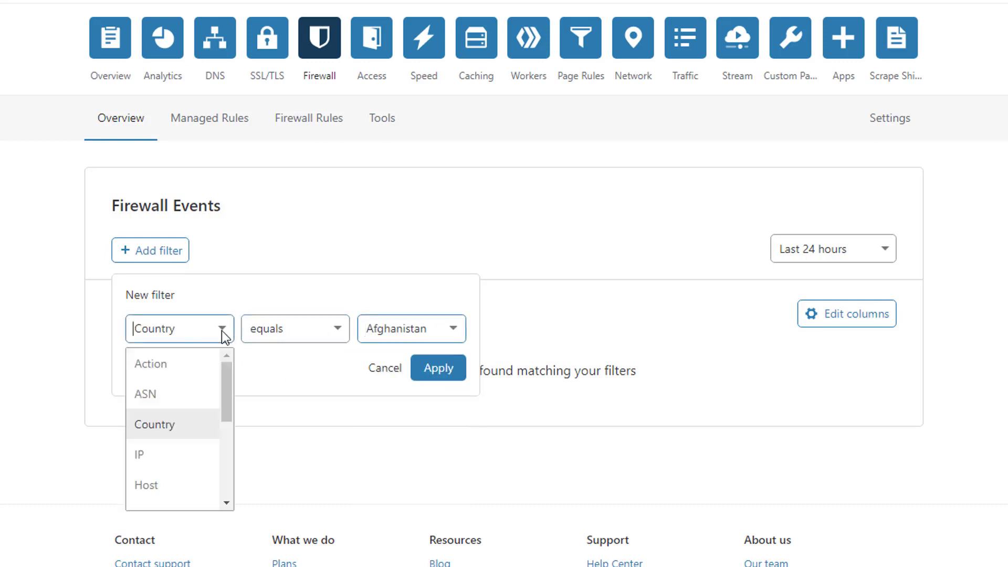
{"action": "left_click", "coordinate": [155, 485]}
{"action": "left_click", "coordinate": [429, 323]}
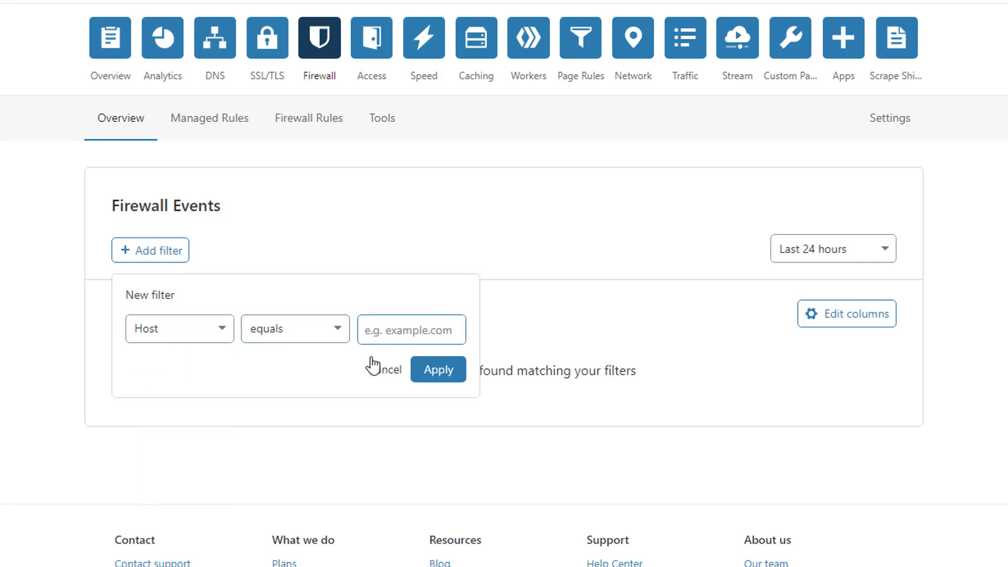
{"action": "left_click", "coordinate": [388, 370]}
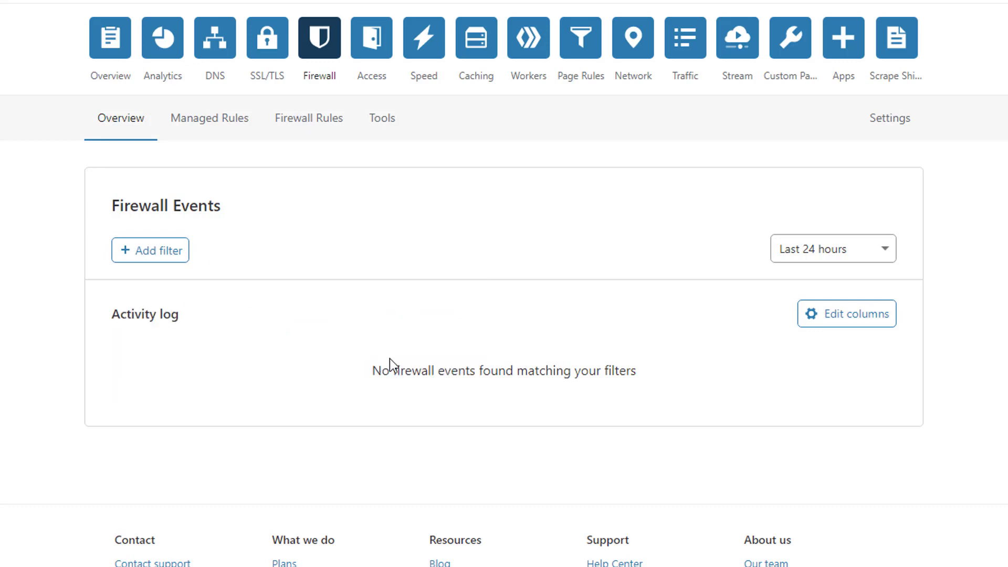
{"action": "left_click", "coordinate": [373, 32]}
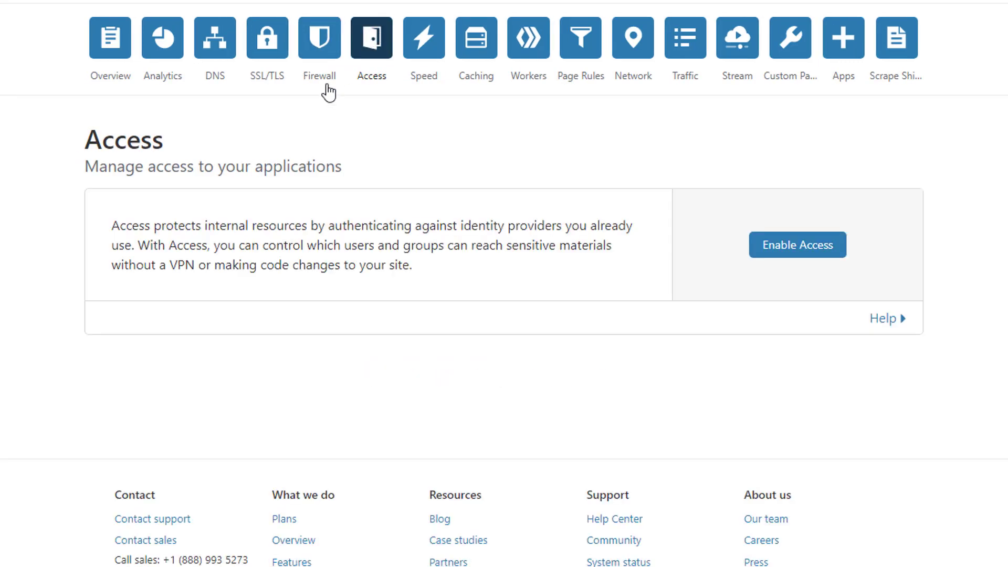
- View techdhee.ml's Speed overview, where the website's performance measurement is queued
{"action": "left_click_drag", "start_coordinate": [151, 226], "coordinate": [412, 265]}
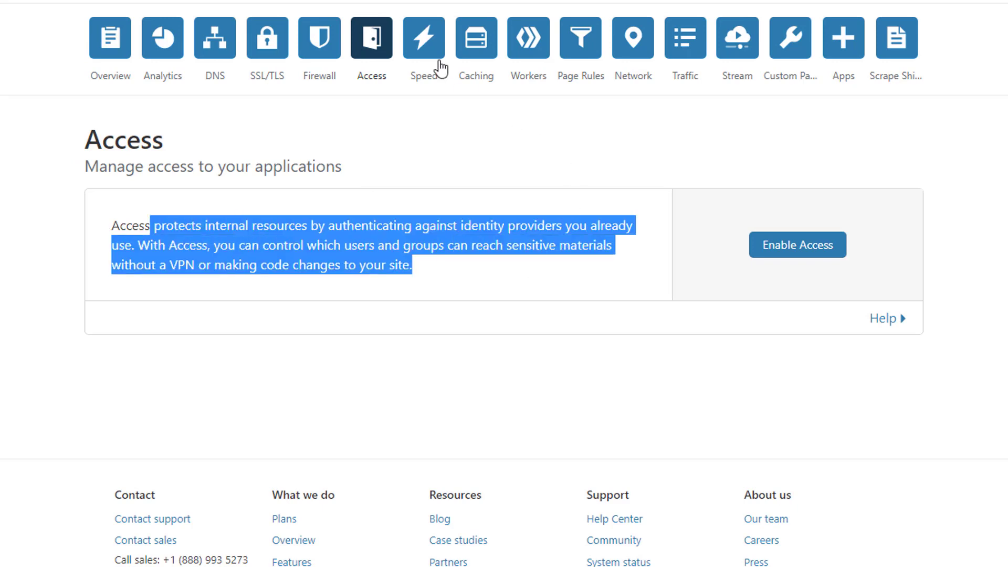
{"action": "left_click", "coordinate": [425, 48]}
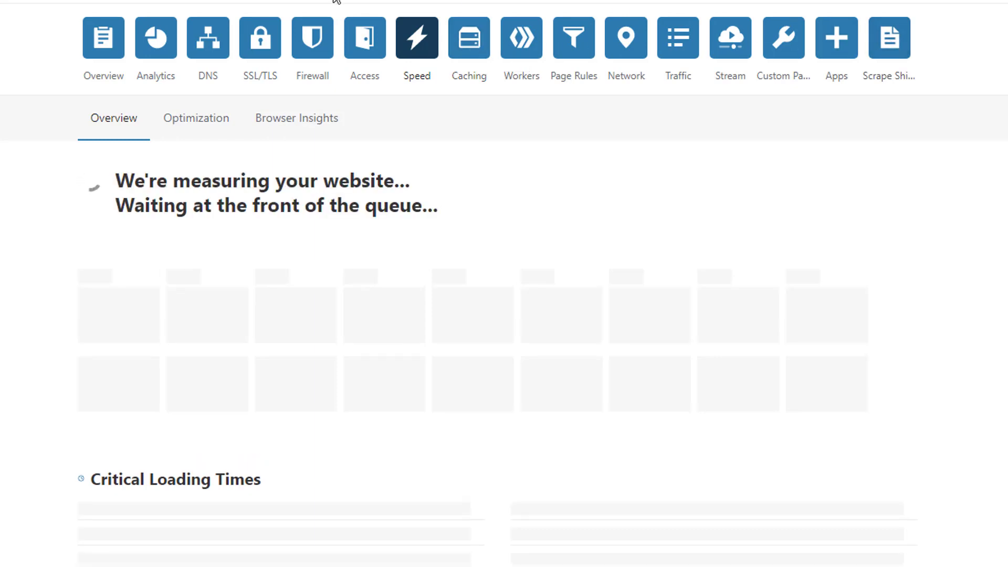
{"action": "scroll", "coordinate": [472, 356], "scroll_direction": "down", "scroll_amount": 3}
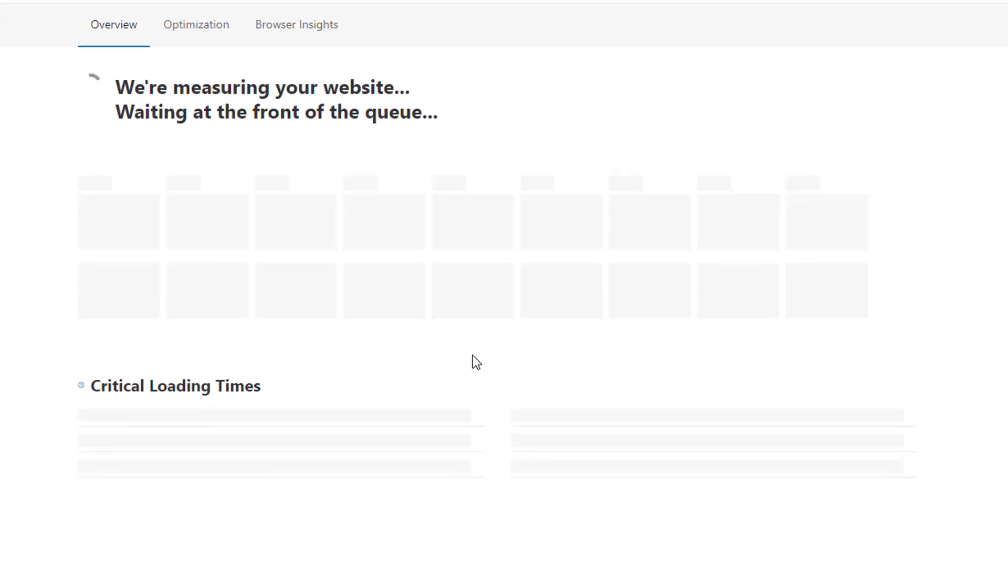
{"action": "scroll", "coordinate": [472, 354], "scroll_direction": "up", "scroll_amount": 3}
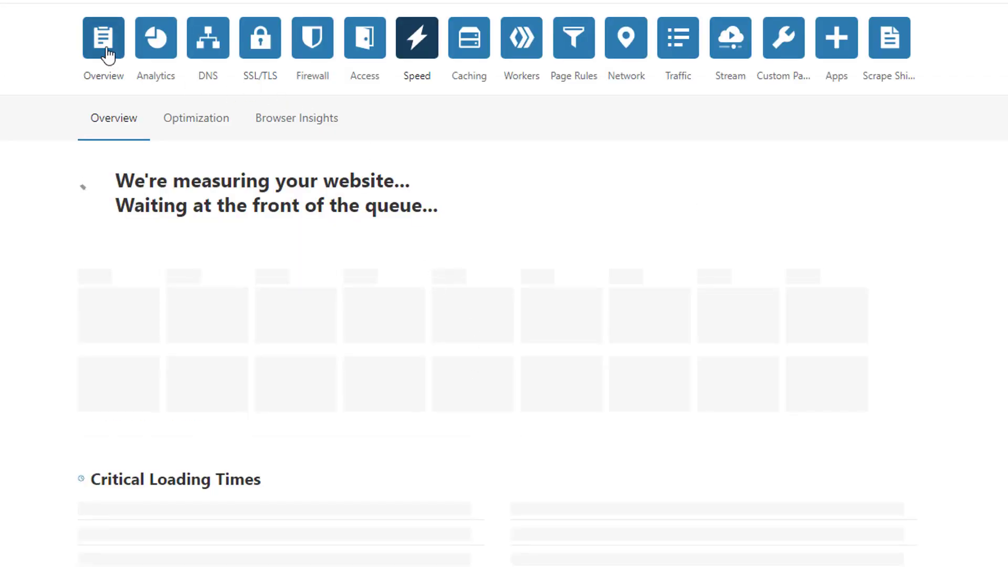
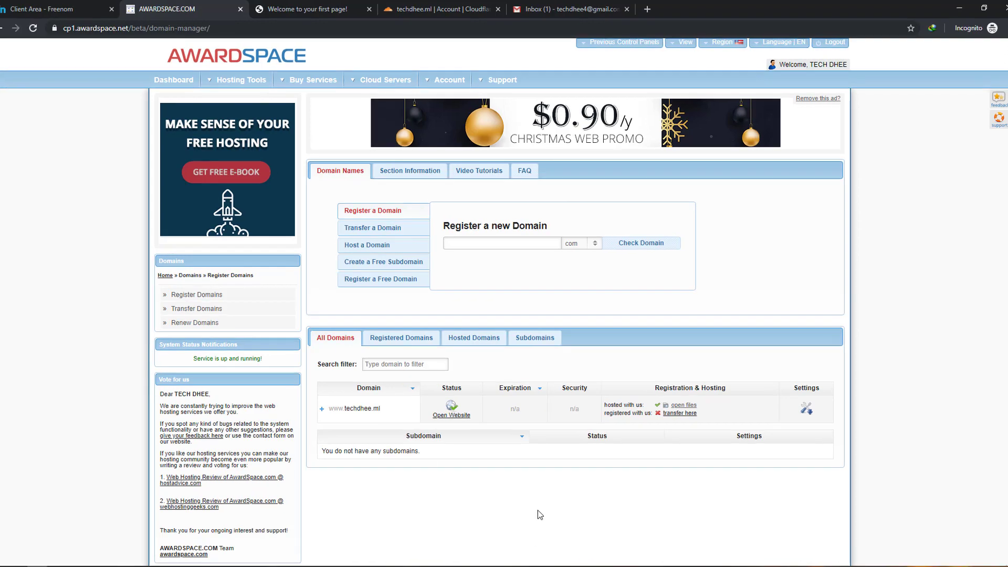
- Open the Cloudflare verification email in Gmail and close the page from the invalid first link
{"action": "left_click", "coordinate": [571, 9]}
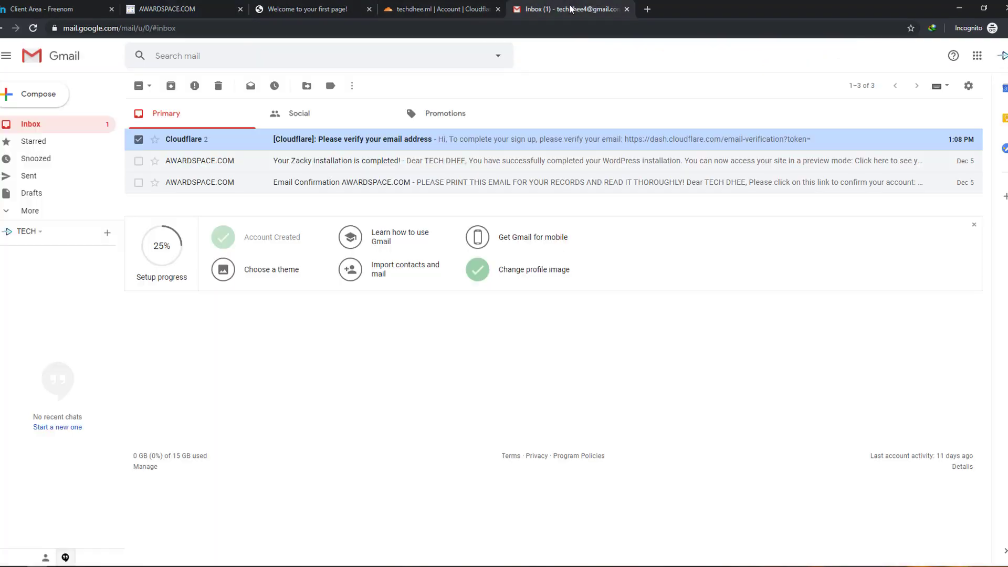
{"action": "left_click", "coordinate": [337, 140]}
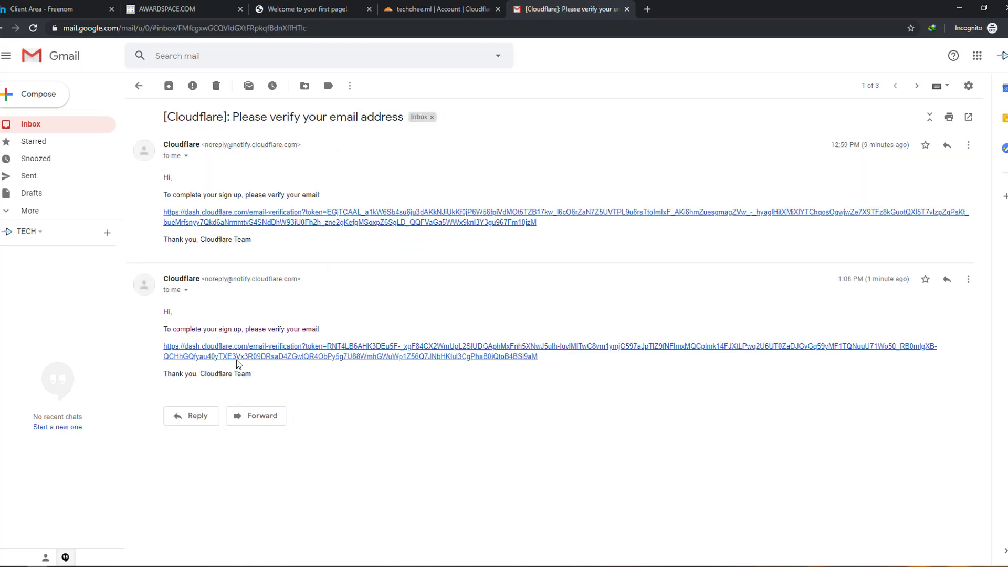
{"action": "left_click", "coordinate": [293, 219]}
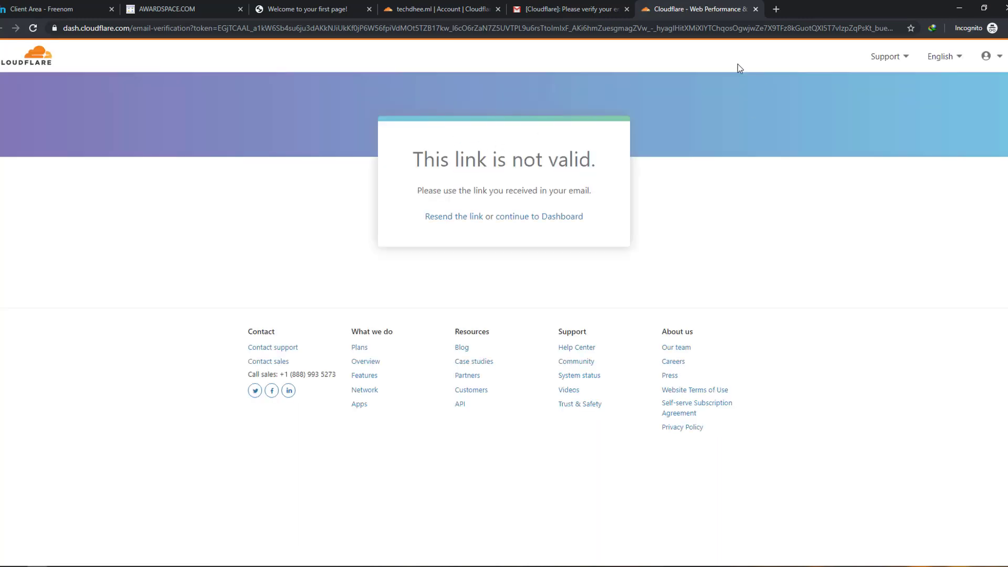
{"action": "middle_click", "coordinate": [713, 8]}
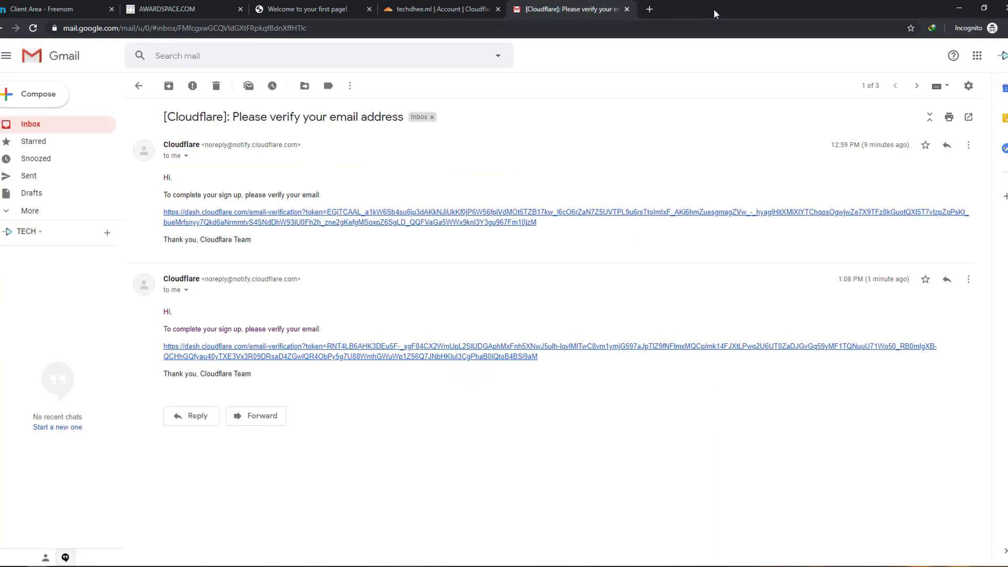
- Verify the account email via the newer link and bus-image reCAPTCHA, then continue to the dashboard
{"action": "left_click", "coordinate": [314, 350]}
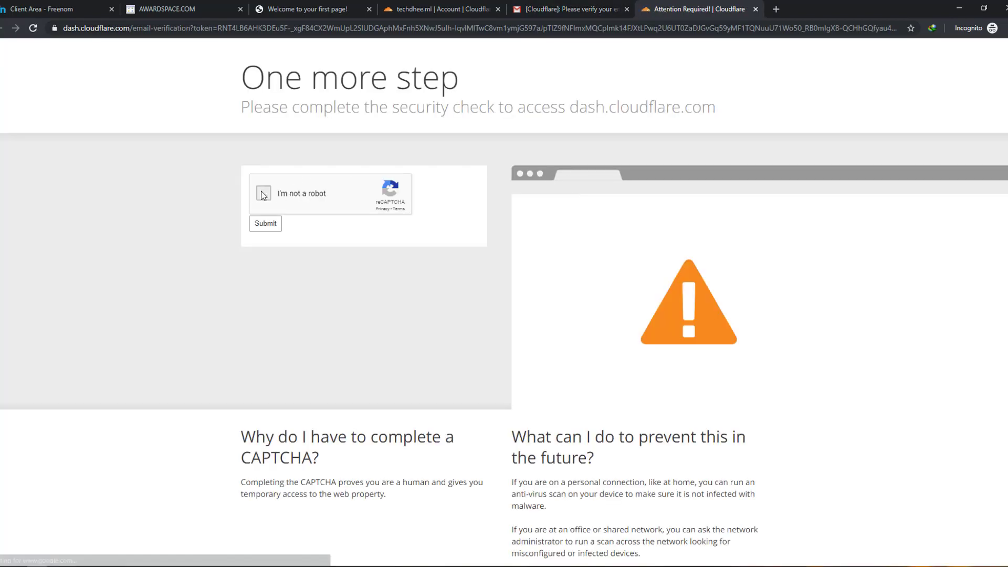
{"action": "left_click", "coordinate": [264, 193]}
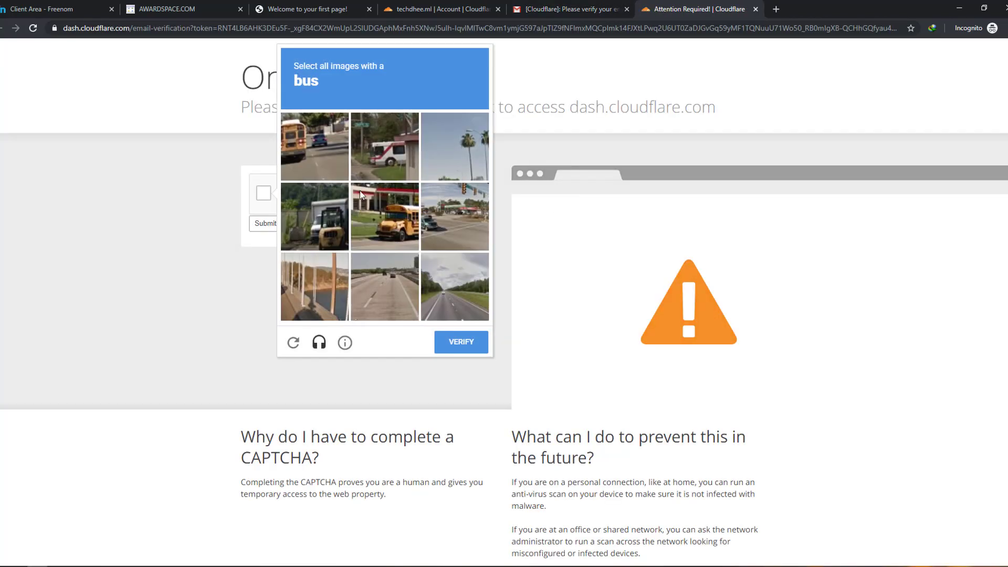
{"action": "left_click", "coordinate": [301, 147]}
{"action": "left_click", "coordinate": [314, 216]}
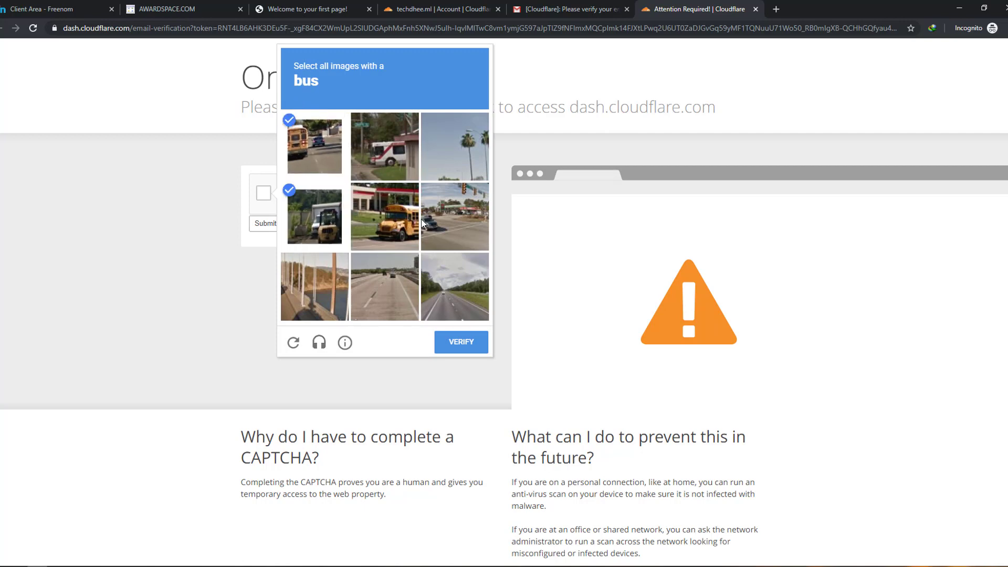
{"action": "left_click", "coordinate": [446, 218]}
{"action": "left_click", "coordinate": [385, 217]}
{"action": "left_click", "coordinate": [405, 147]}
{"action": "left_click", "coordinate": [450, 218]}
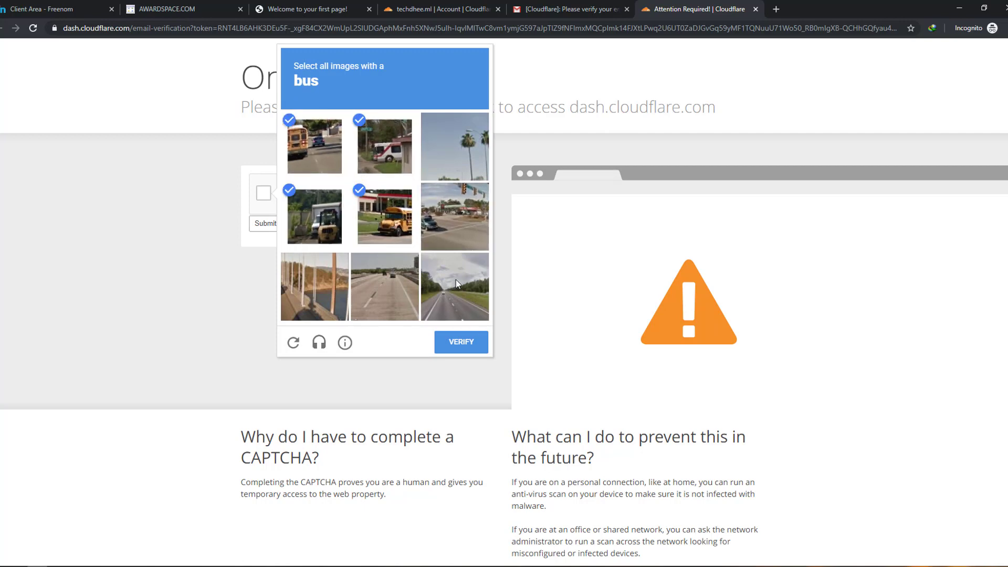
{"action": "left_click", "coordinate": [461, 342]}
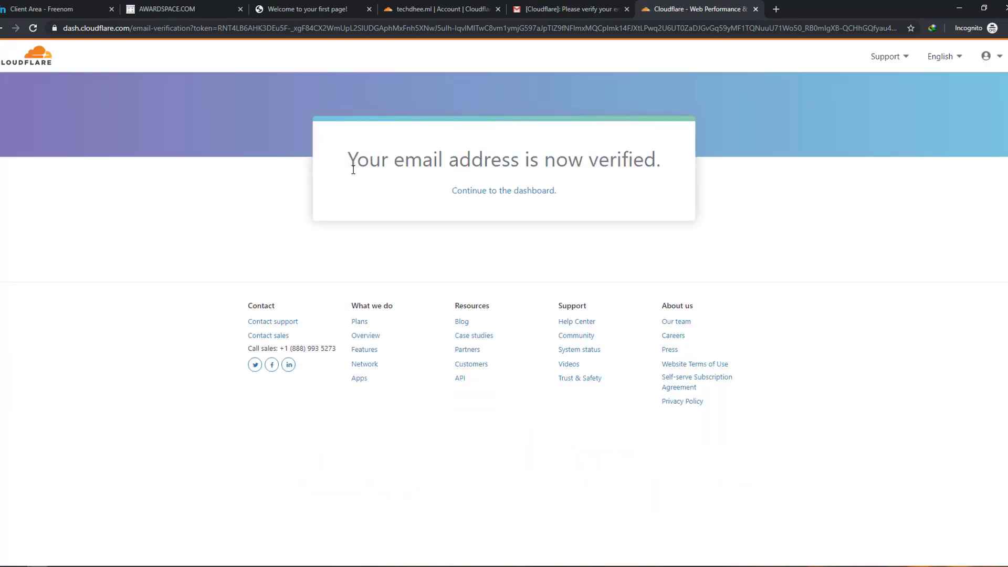
{"action": "left_click_drag", "start_coordinate": [347, 159], "coordinate": [657, 146]}
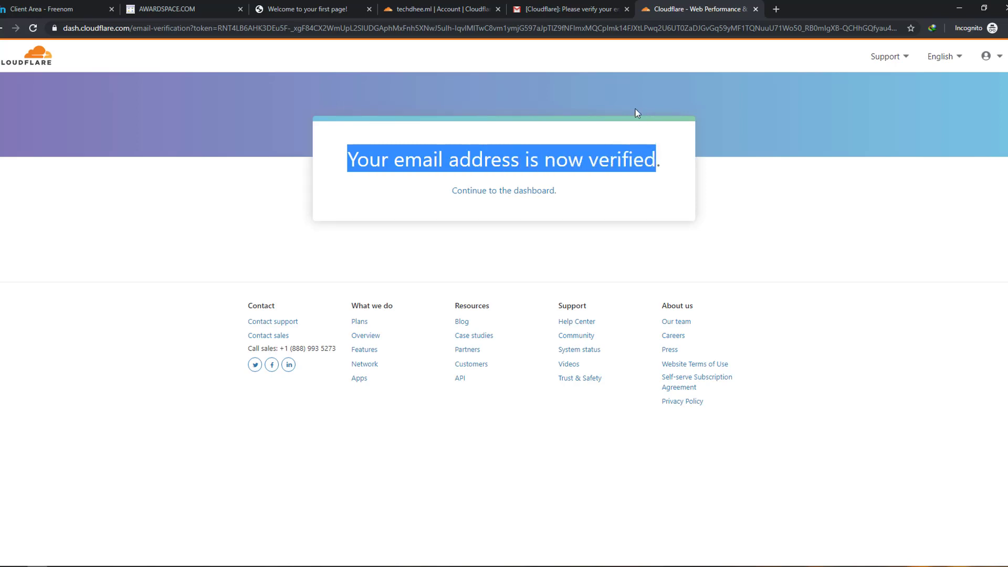
{"action": "left_click", "coordinate": [491, 190]}
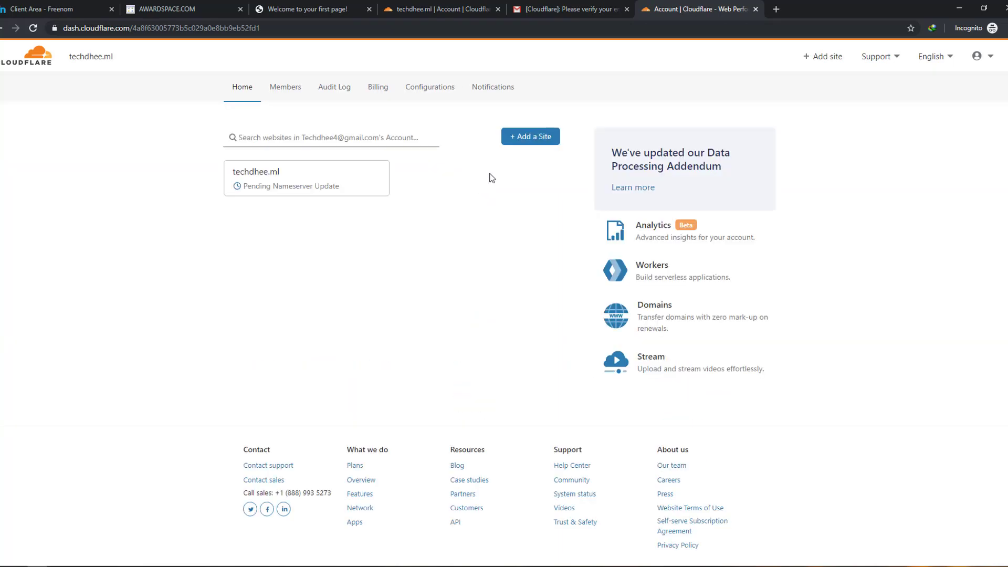
- Open the 'techdhee.ml added to Free Plan' email and highlight its Status Active heading
{"action": "left_click", "coordinate": [247, 140]}
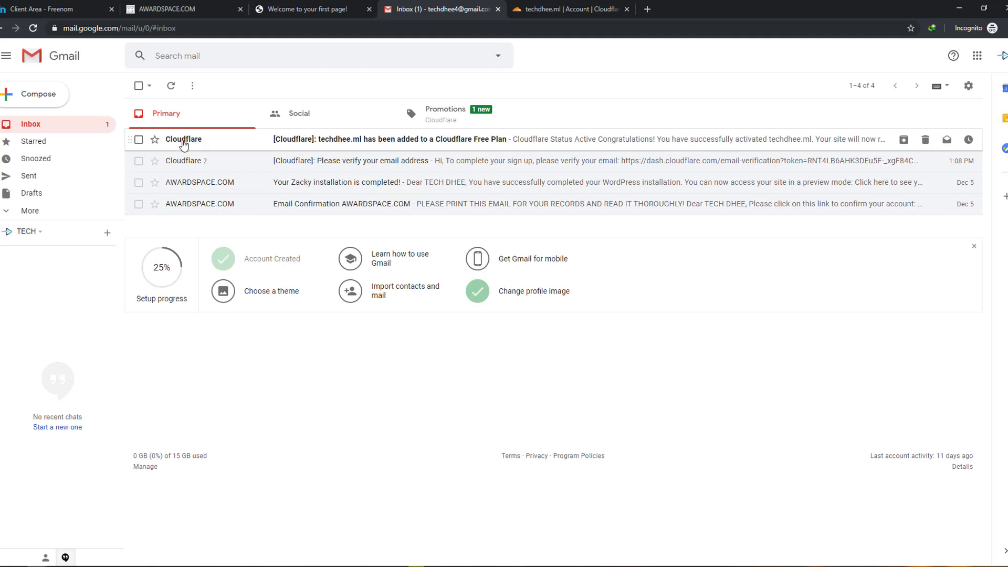
{"action": "left_click", "coordinate": [352, 140]}
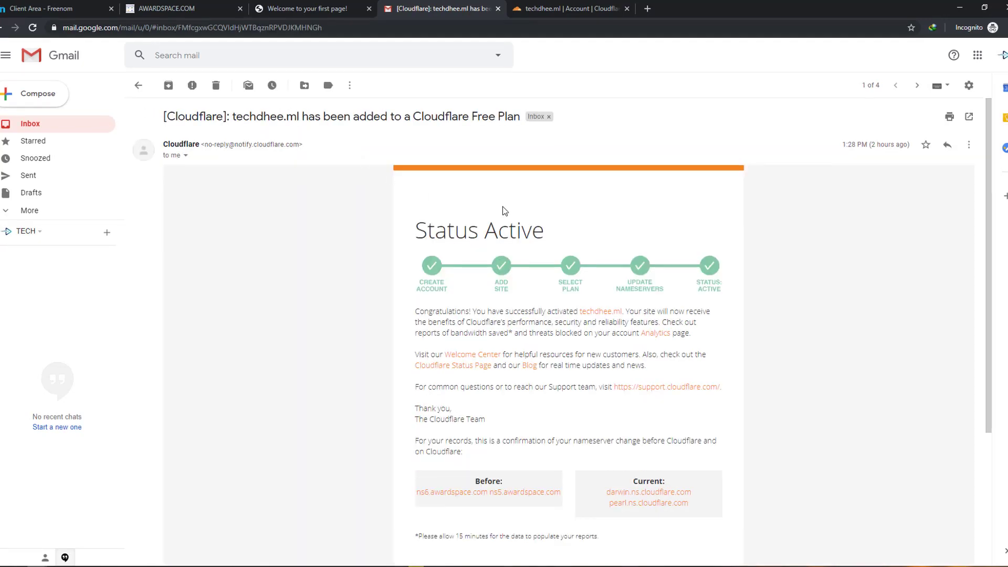
{"action": "scroll", "coordinate": [268, 199], "scroll_direction": "down", "scroll_amount": 2}
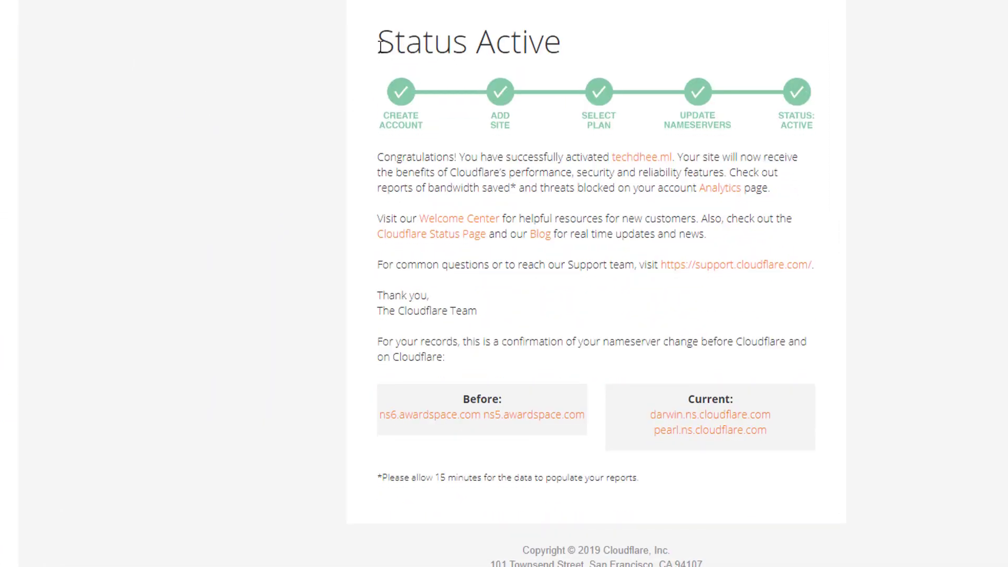
{"action": "left_click_drag", "start_coordinate": [379, 47], "coordinate": [567, 42]}
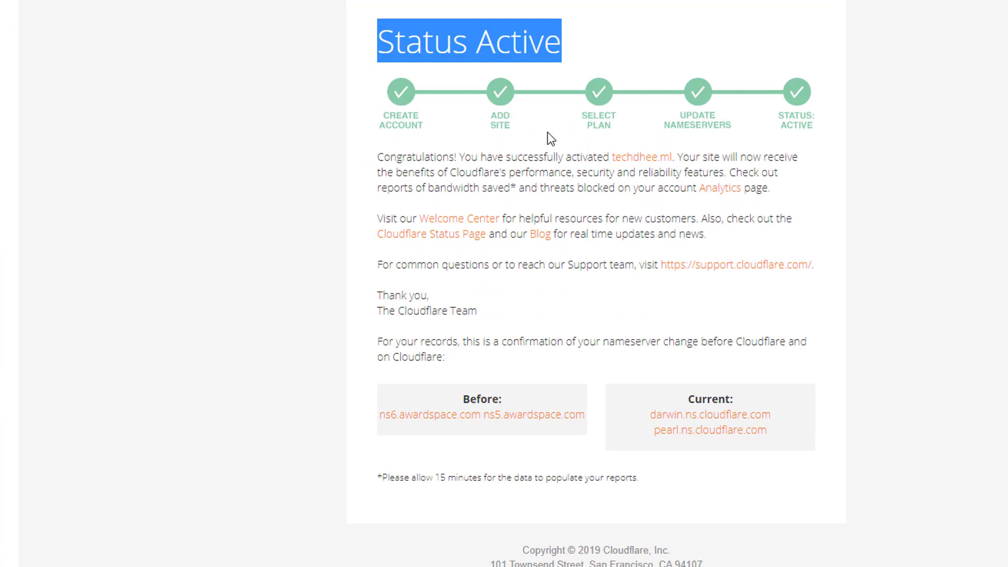
- Highlight the Before nameservers and the current Cloudflare nameservers in the email
{"action": "scroll", "coordinate": [550, 138], "scroll_direction": "down", "scroll_amount": 1}
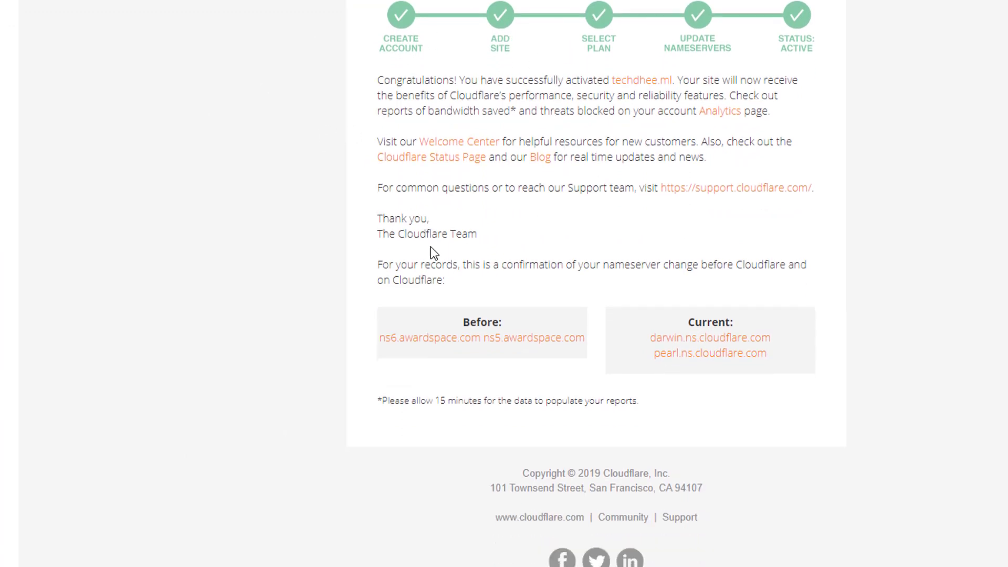
{"action": "scroll", "coordinate": [557, 125], "scroll_direction": "down", "scroll_amount": 1}
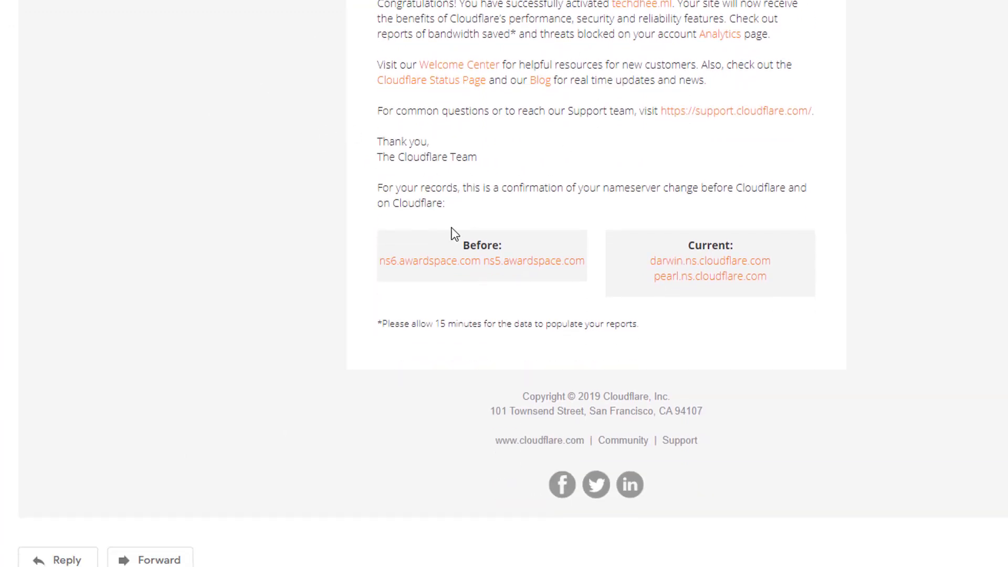
{"action": "triple_click", "coordinate": [456, 247]}
{"action": "left_click", "coordinate": [403, 278]}
{"action": "left_click_drag", "start_coordinate": [382, 262], "coordinate": [461, 245]}
{"action": "left_click", "coordinate": [596, 271]}
{"action": "left_click_drag", "start_coordinate": [631, 268], "coordinate": [781, 283]}
{"action": "left_click", "coordinate": [803, 302]}
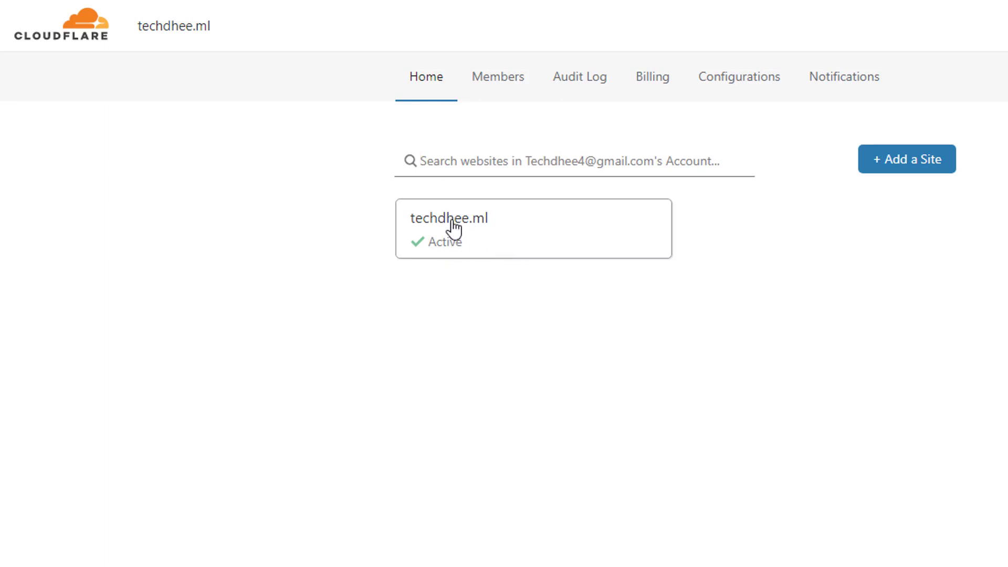
- Open the techdhee.ml site dashboard and highlight the protection confirmation and encrypt-traffic suggestion
{"action": "left_click", "coordinate": [453, 225]}
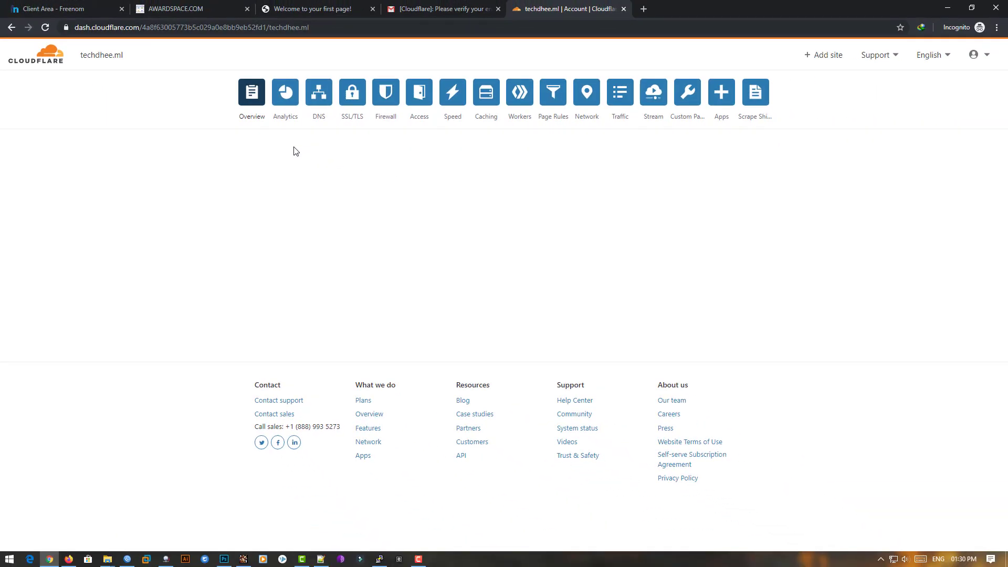
{"action": "left_click_drag", "start_coordinate": [228, 165], "coordinate": [482, 185]}
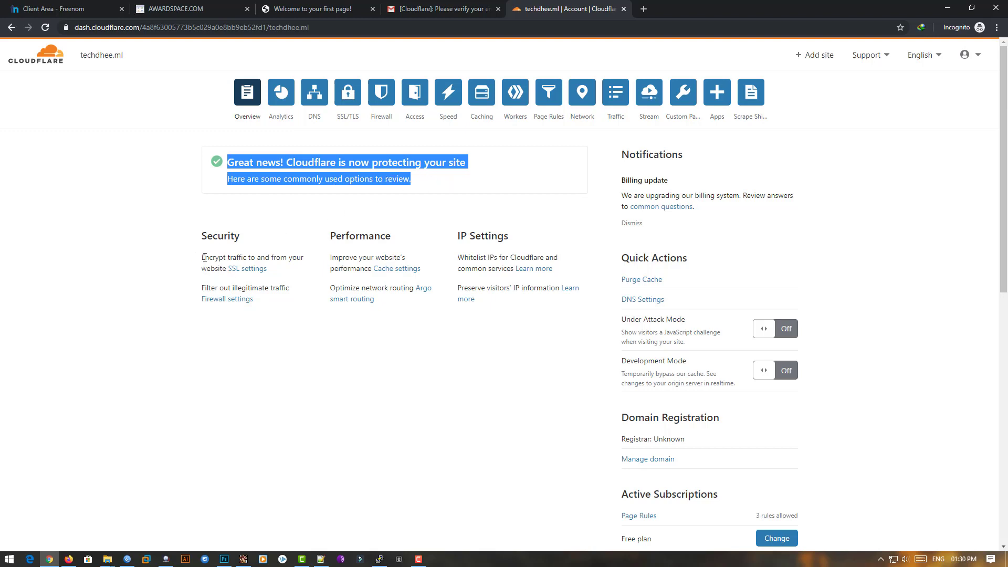
{"action": "left_click_drag", "start_coordinate": [204, 257], "coordinate": [249, 278]}
{"action": "left_click", "coordinate": [262, 278]}
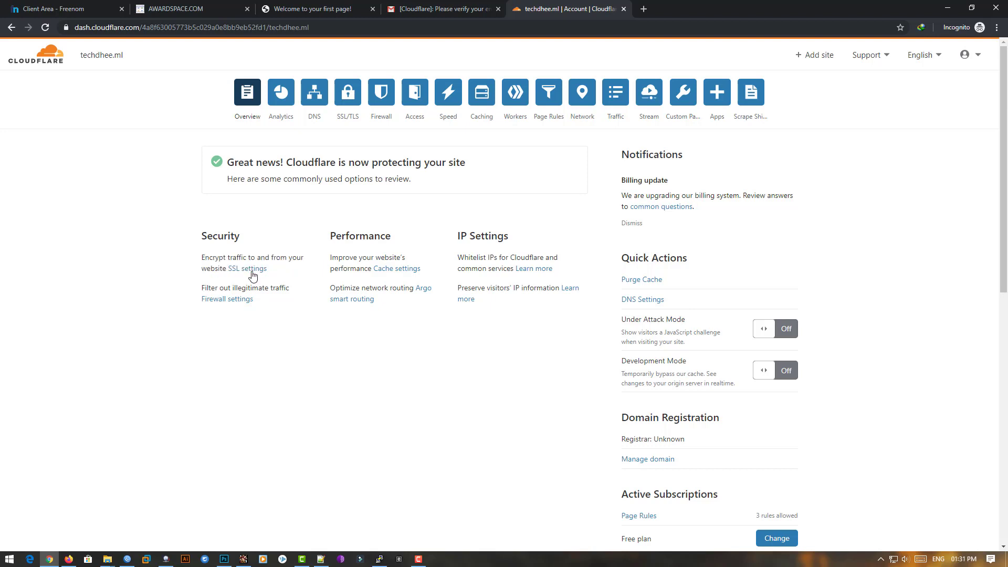
- Open techdhee.ml's SSL settings and read the encryption mode descriptions through Full (strict)
{"action": "left_click", "coordinate": [254, 274]}
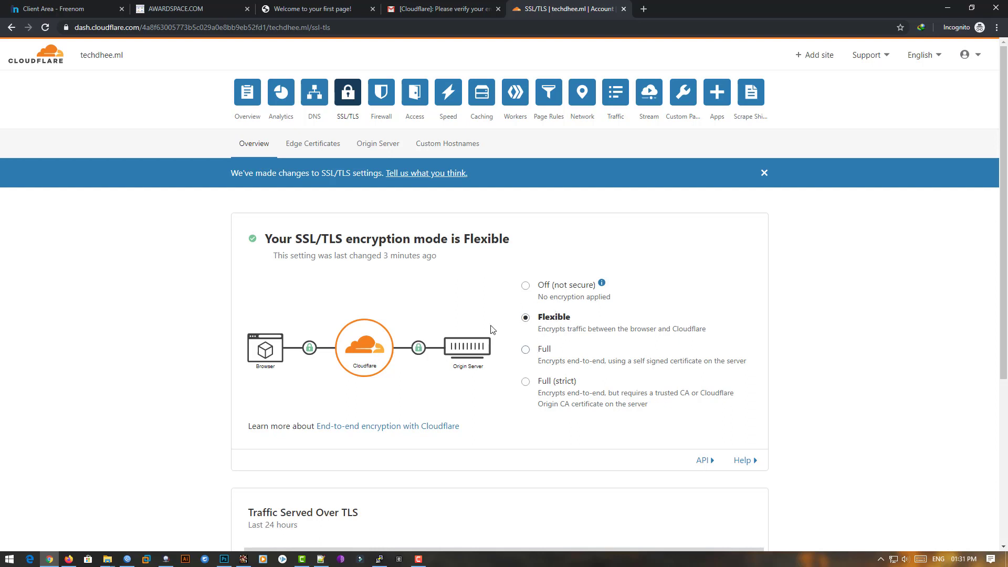
{"action": "left_click_drag", "start_coordinate": [544, 333], "coordinate": [685, 340]}
{"action": "left_click_drag", "start_coordinate": [603, 337], "coordinate": [749, 375]}
{"action": "left_click", "coordinate": [596, 344]}
- Scroll the SSL page, glance at the traffic analytics, and return to the site overview
{"action": "scroll", "coordinate": [450, 287], "scroll_direction": "down", "scroll_amount": 4}
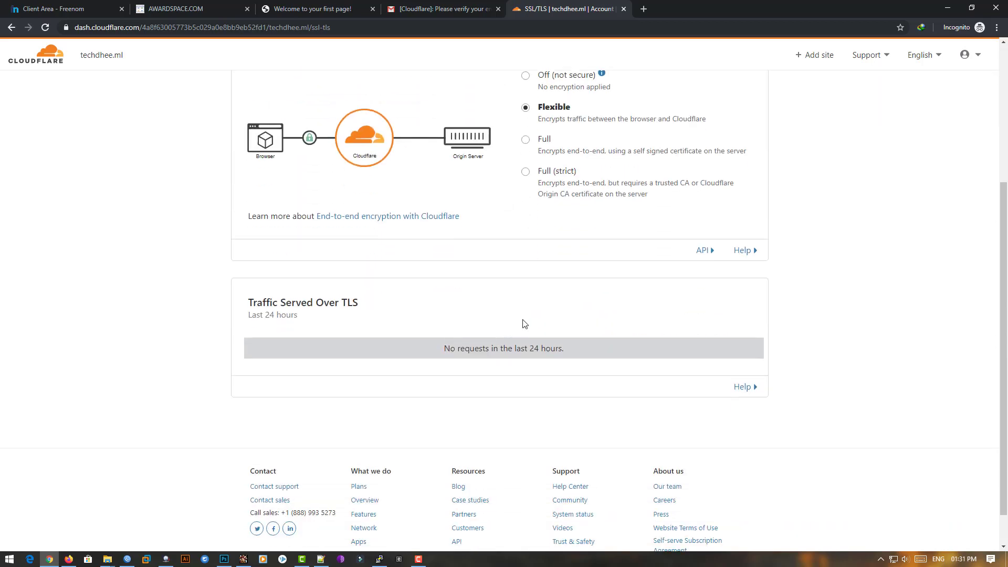
{"action": "scroll", "coordinate": [524, 324], "scroll_direction": "up", "scroll_amount": 4}
{"action": "scroll", "coordinate": [484, 337], "scroll_direction": "down", "scroll_amount": 3}
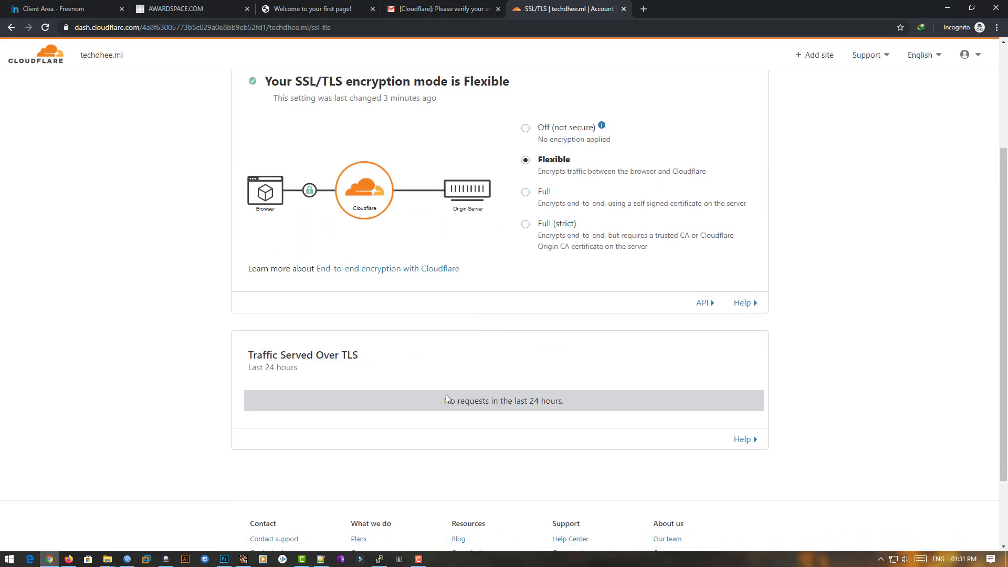
{"action": "left_click_drag", "start_coordinate": [243, 356], "coordinate": [476, 349]}
{"action": "scroll", "coordinate": [477, 348], "scroll_direction": "up", "scroll_amount": 3}
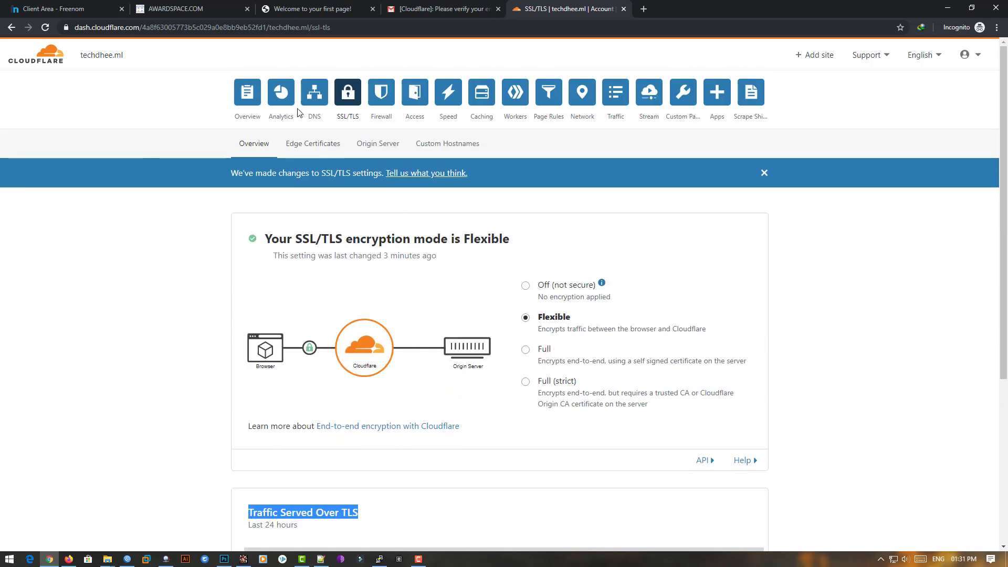
{"action": "left_click", "coordinate": [277, 99]}
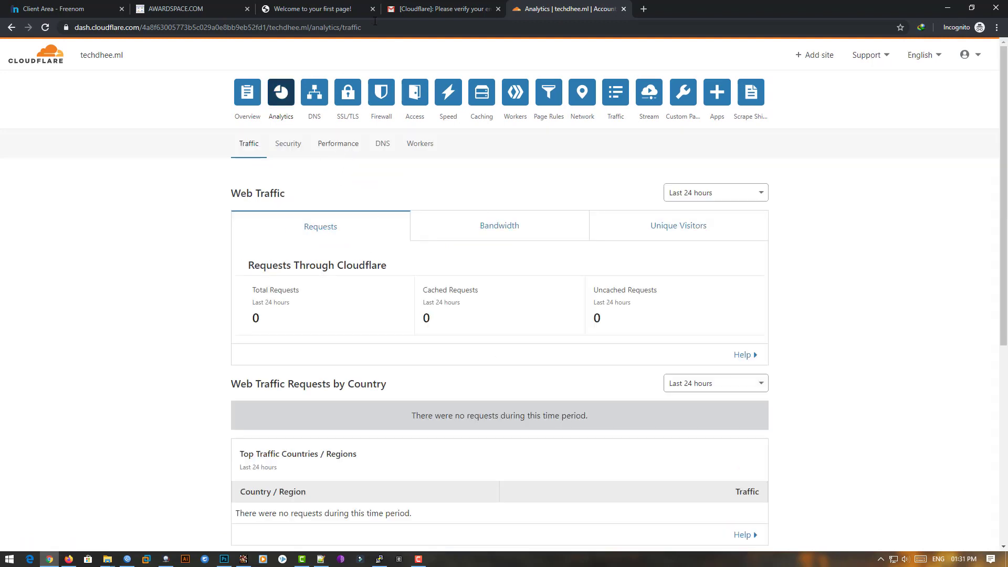
{"action": "left_click", "coordinate": [246, 98]}
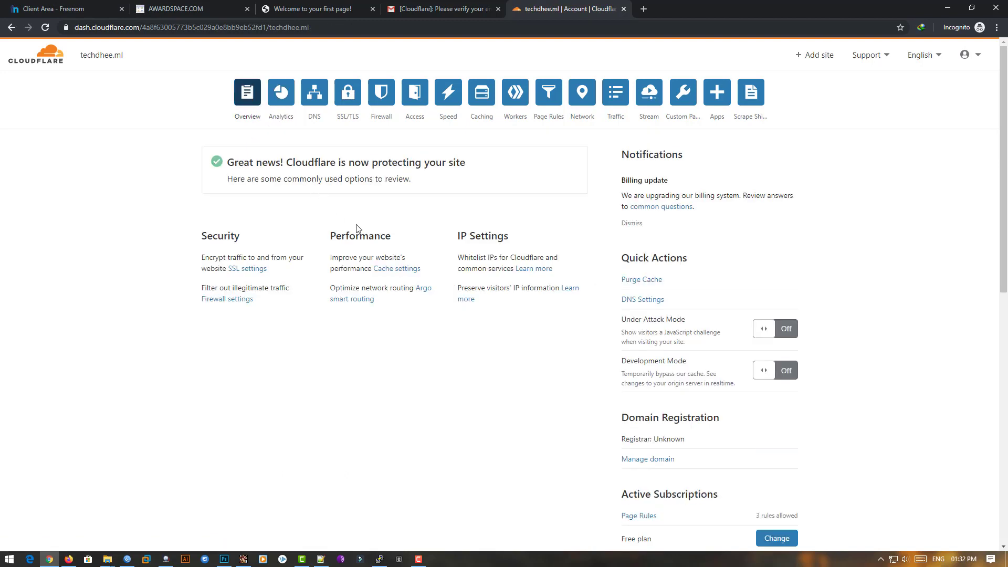
{"action": "left_click", "coordinate": [304, 7]}
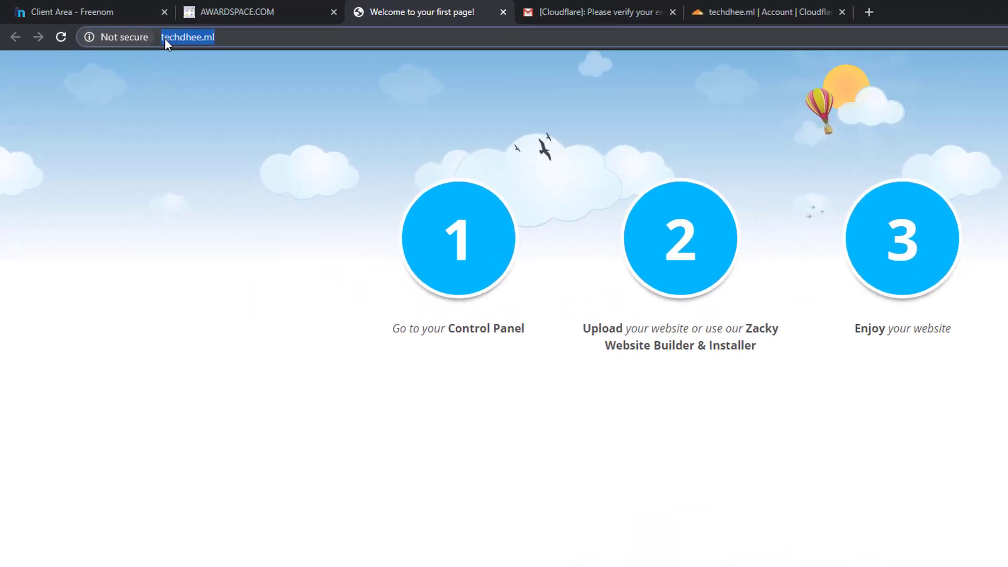
{"action": "left_click", "coordinate": [164, 38]}
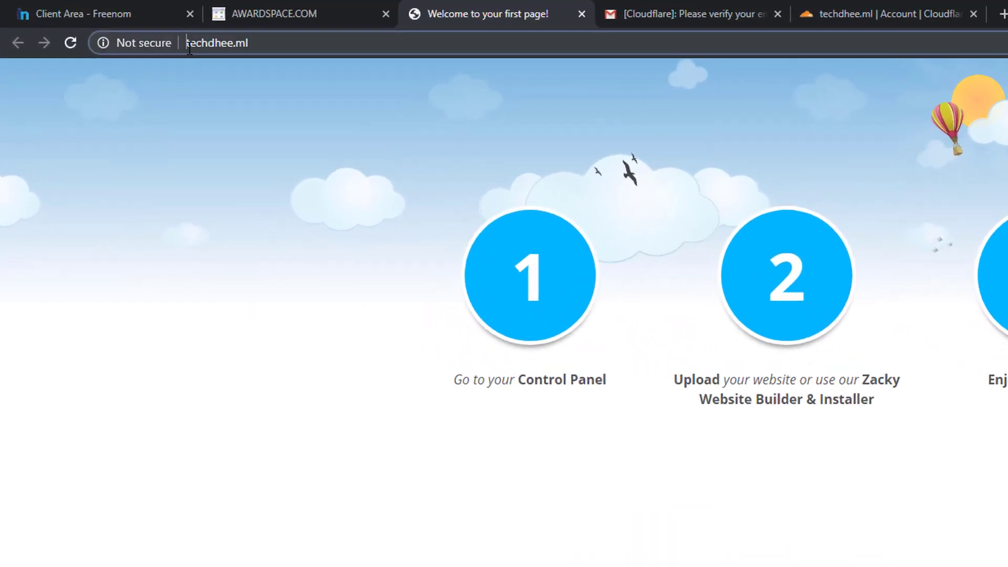
{"action": "type", "text": "https://"}
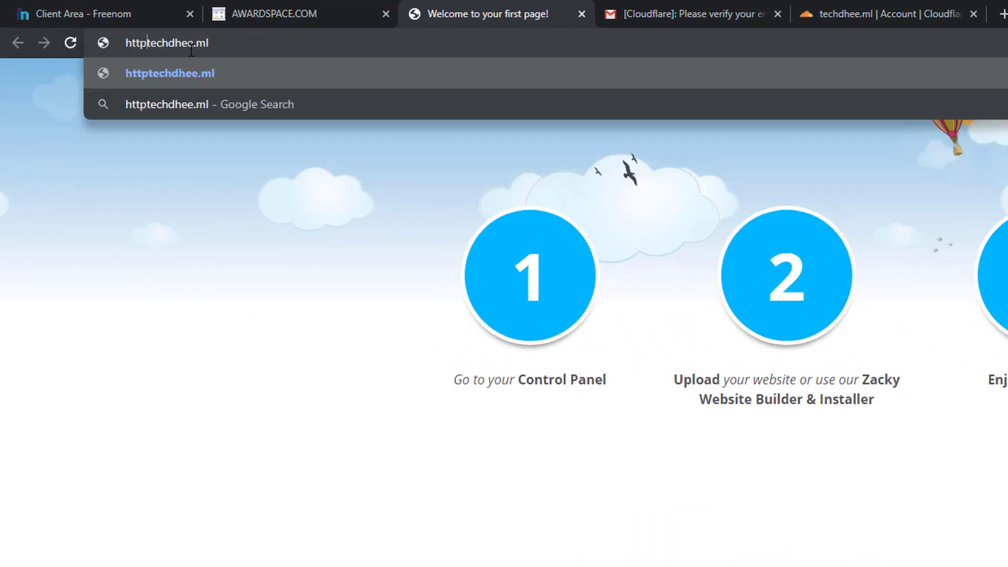
{"action": "key", "text": "Return"}
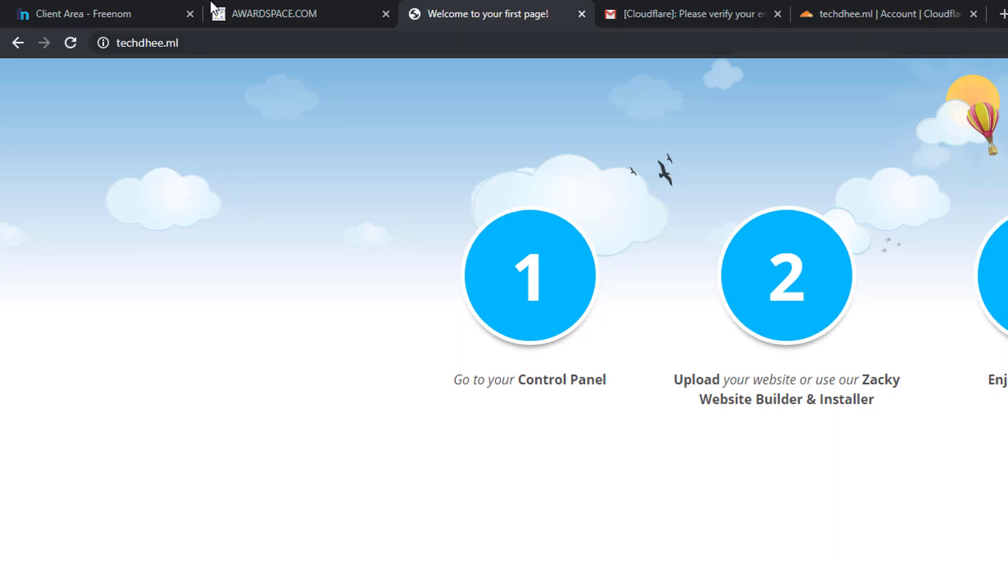
- Inspect the site certificate issued by CloudFlare Inc ECC CA-2, then open a new tab
{"action": "left_click", "coordinate": [104, 41]}
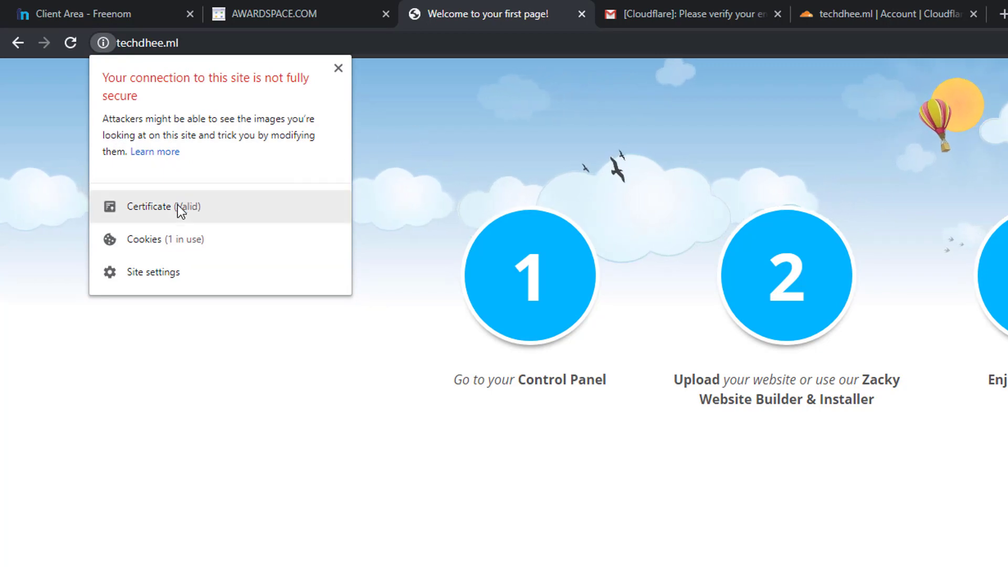
{"action": "left_click", "coordinate": [144, 210]}
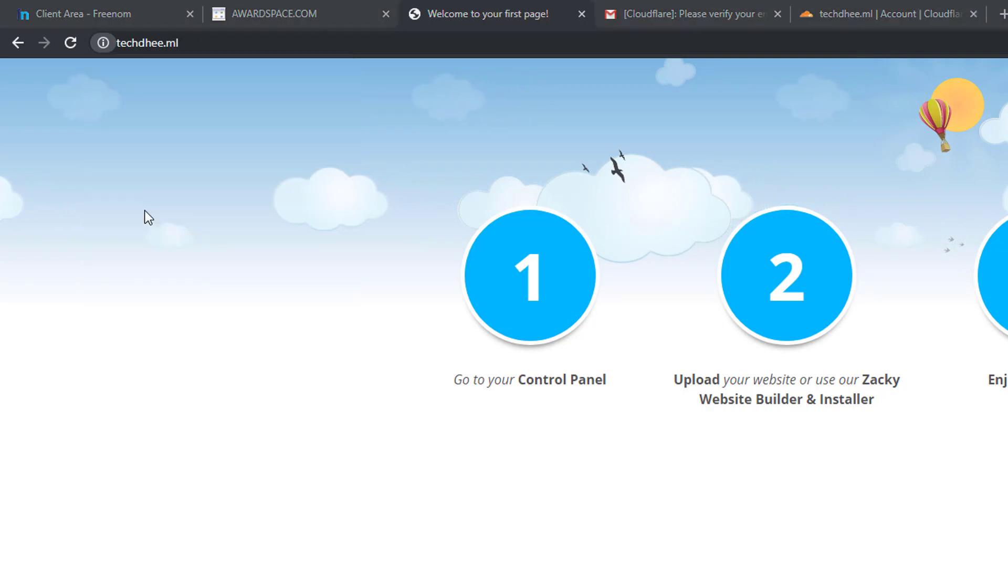
{"action": "left_click_drag", "start_coordinate": [214, 21], "coordinate": [842, 78]}
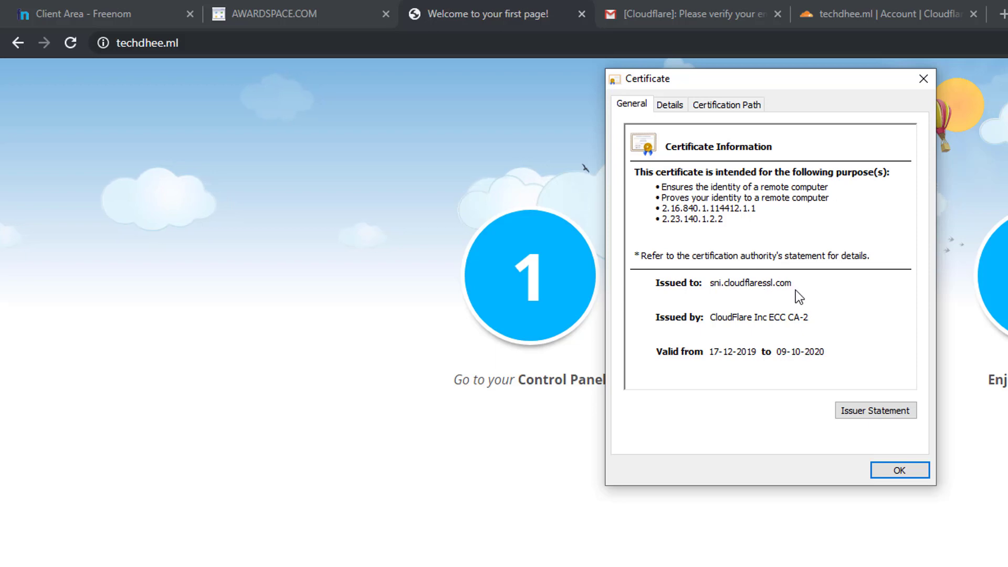
{"action": "key", "text": "shift+Tab"}
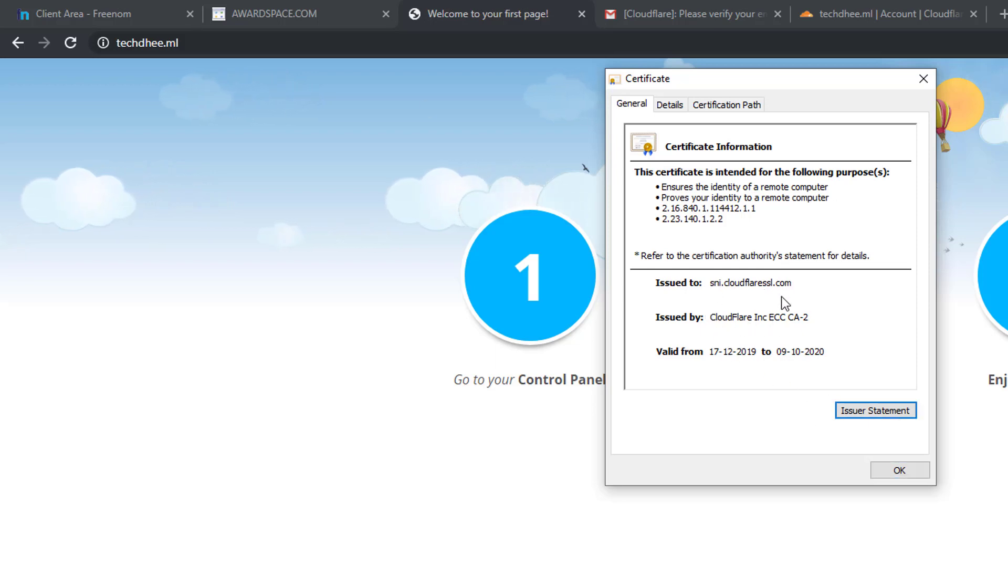
{"action": "left_click", "coordinate": [881, 414]}
{"action": "left_click", "coordinate": [899, 470]}
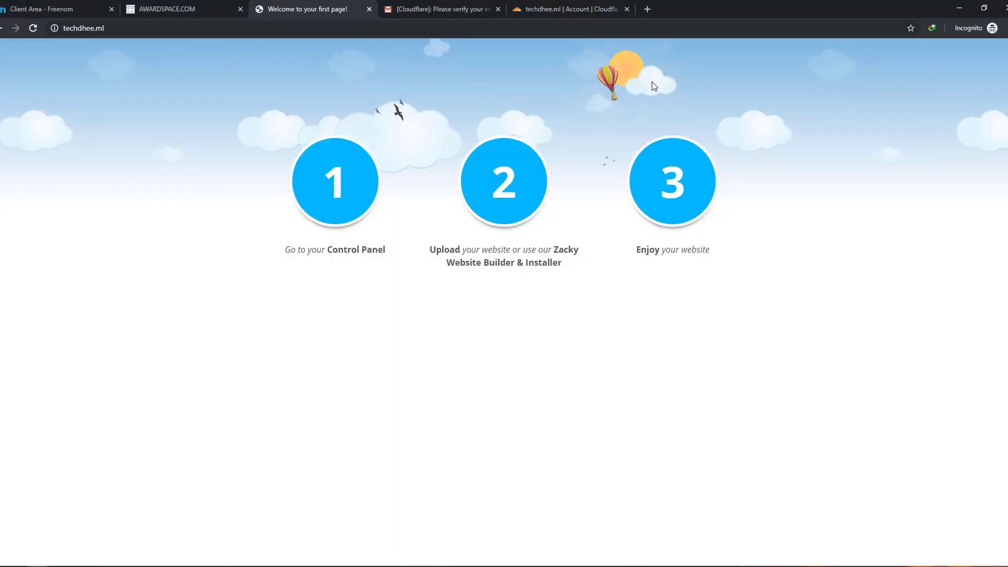
{"action": "left_click", "coordinate": [643, 11]}
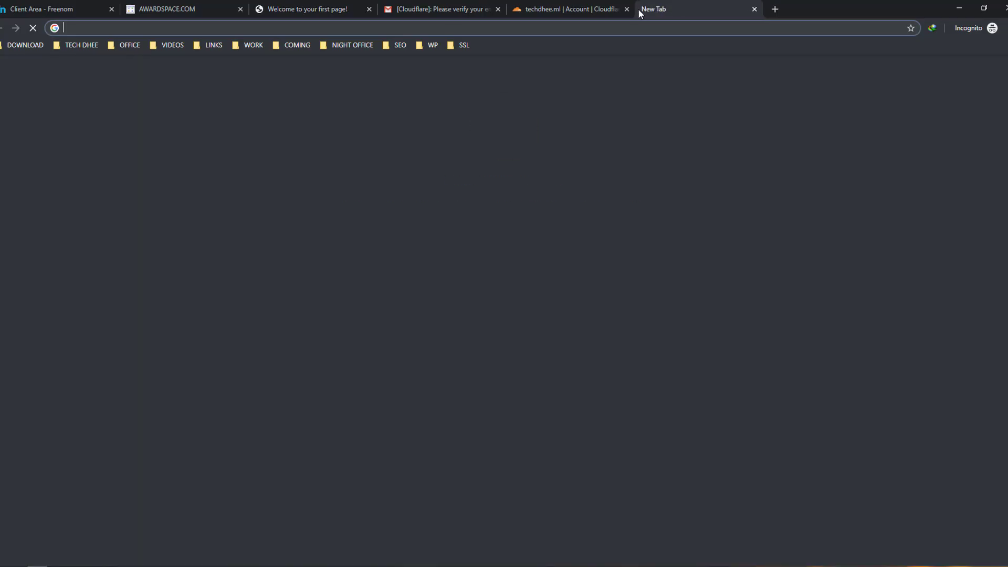
- Open SSL Checker, Check SSL Certificate, SSLCerty and DigiCert checkers from the SSL bookmarks folder
{"action": "left_click", "coordinate": [461, 45]}
{"action": "middle_click", "coordinate": [477, 63]}
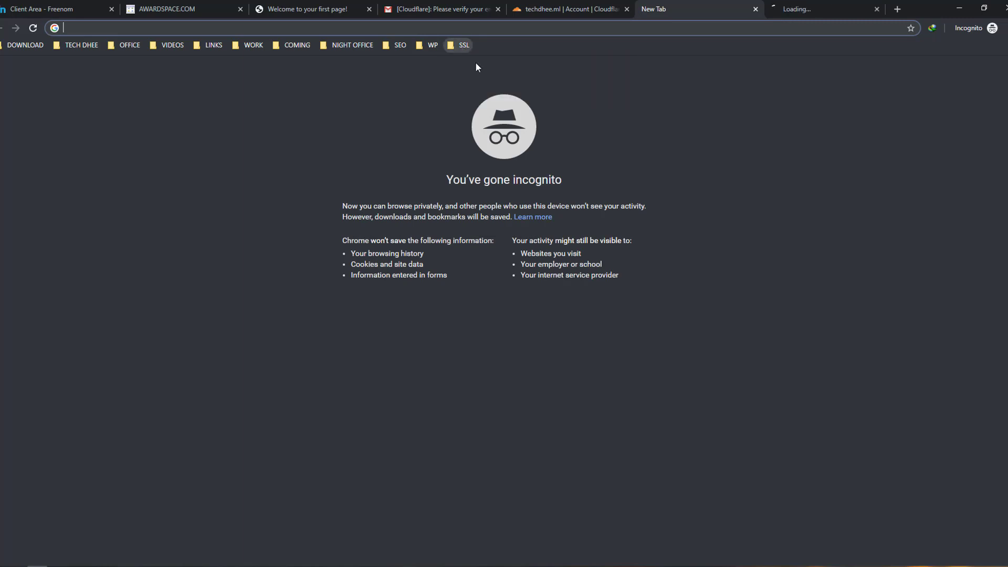
{"action": "left_click", "coordinate": [465, 47]}
{"action": "middle_click", "coordinate": [473, 74]}
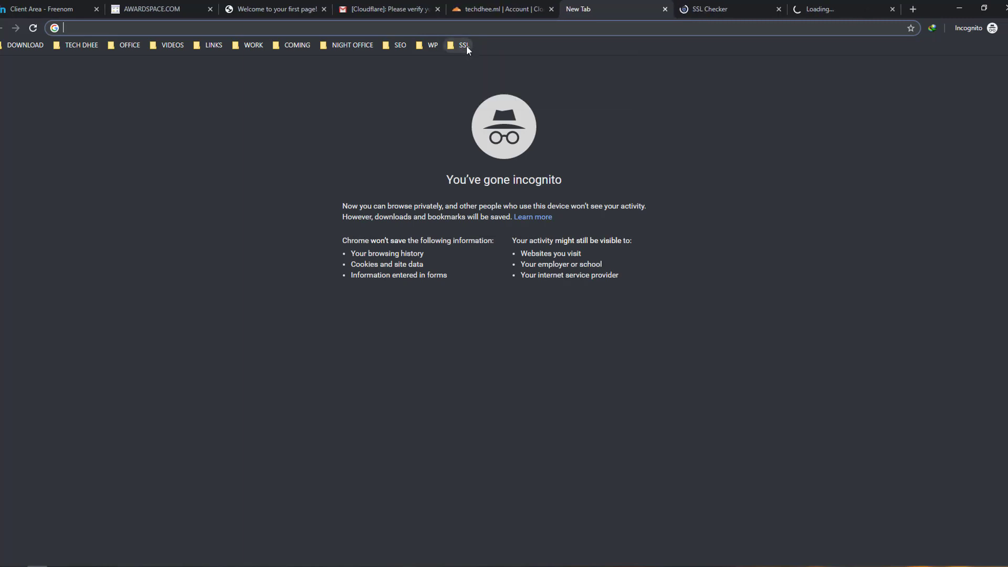
{"action": "left_click", "coordinate": [466, 45]}
{"action": "middle_click", "coordinate": [473, 86]}
{"action": "left_click", "coordinate": [461, 45]}
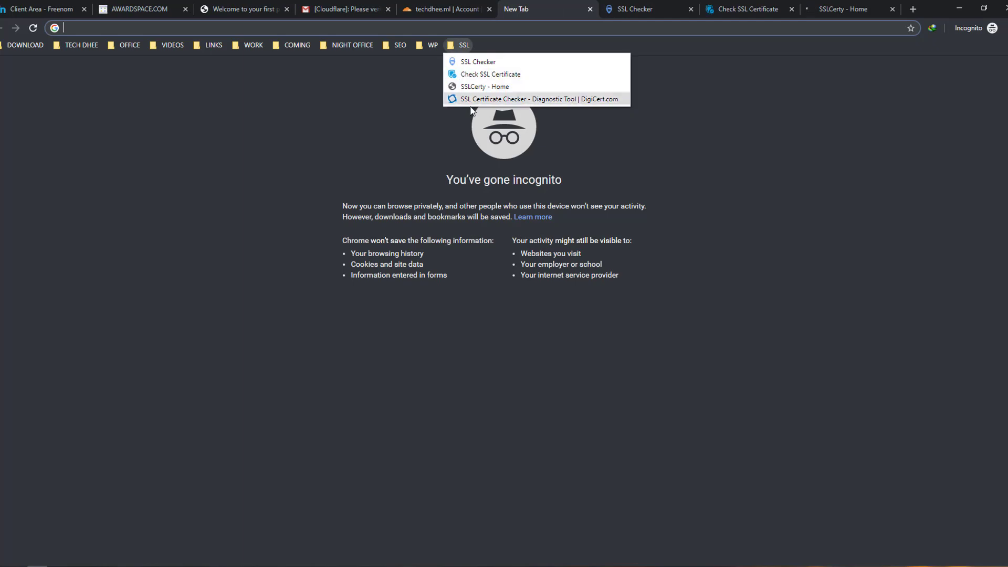
{"action": "left_click", "coordinate": [471, 102]}
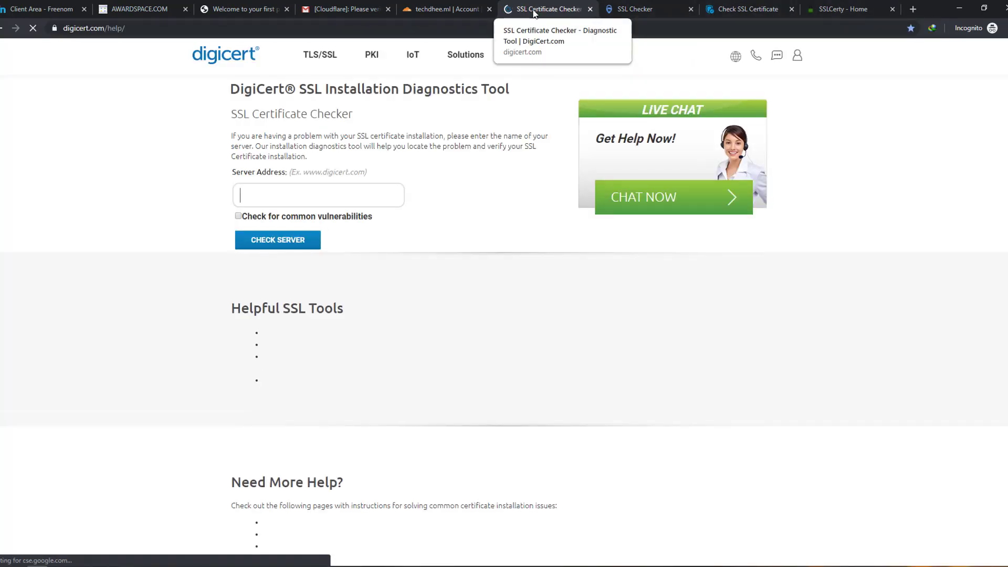
- Run the DigiCert and SSL Shopper checks on techdhee.ml
{"action": "left_click", "coordinate": [267, 195]}
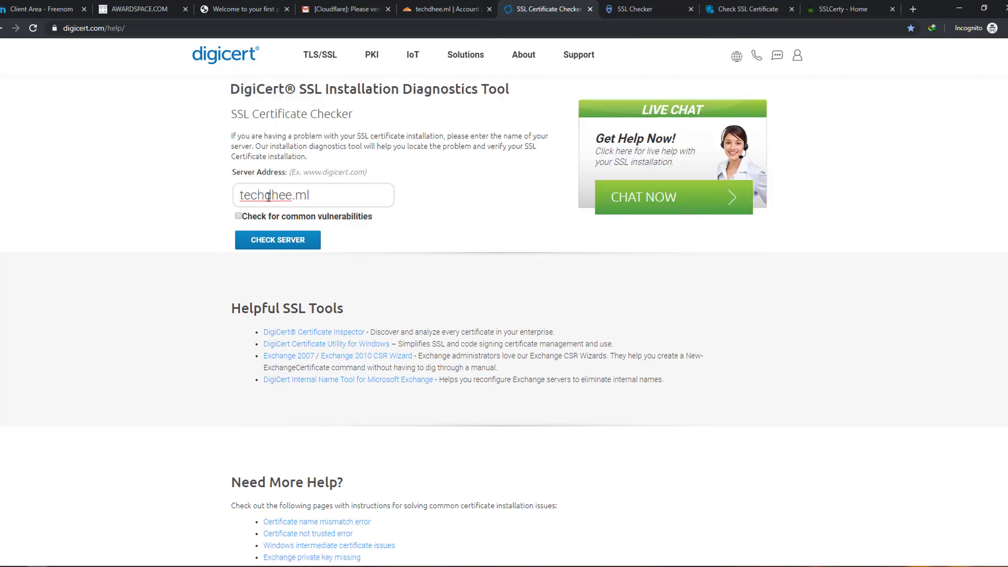
{"action": "double_click", "coordinate": [291, 196]}
{"action": "key", "text": "ctrl+c"}
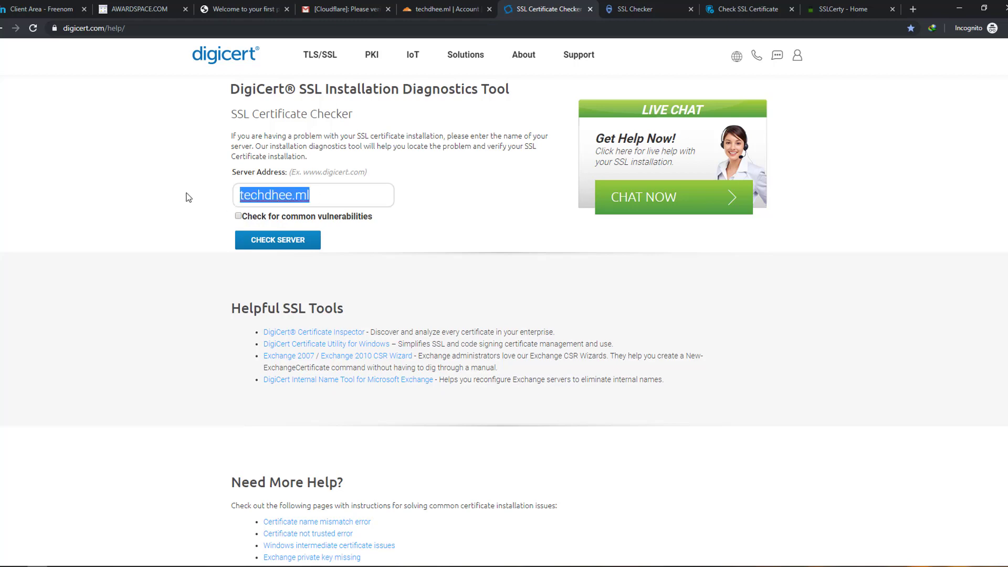
{"action": "left_click", "coordinate": [239, 240]}
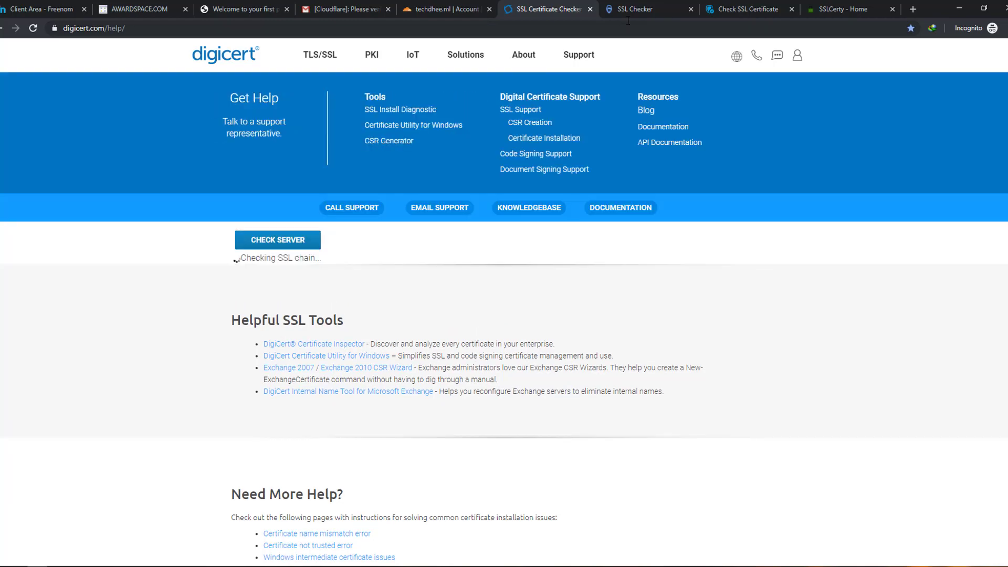
{"action": "left_click", "coordinate": [635, 9]}
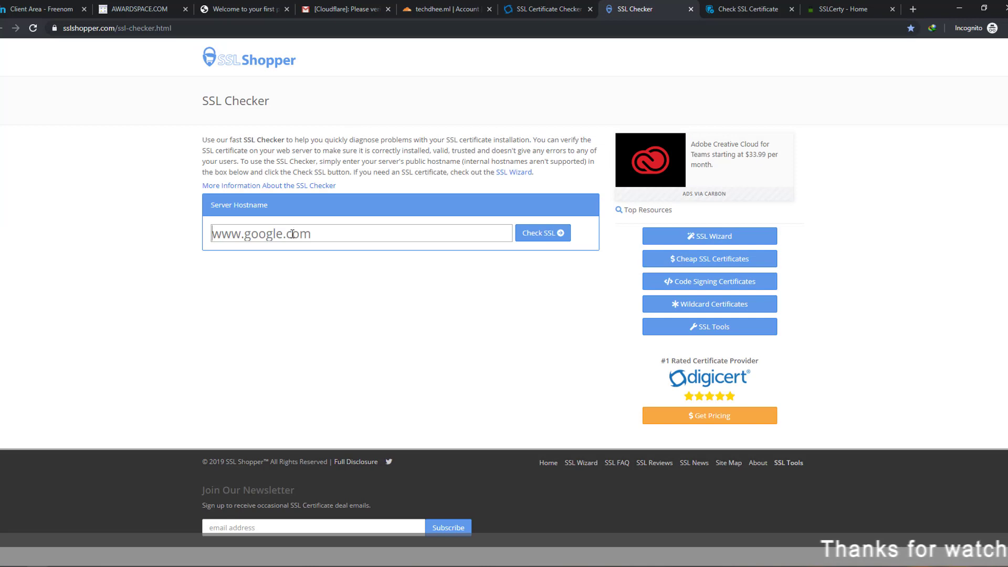
{"action": "key", "text": "ctrl+v"}
{"action": "left_click", "coordinate": [543, 233]}
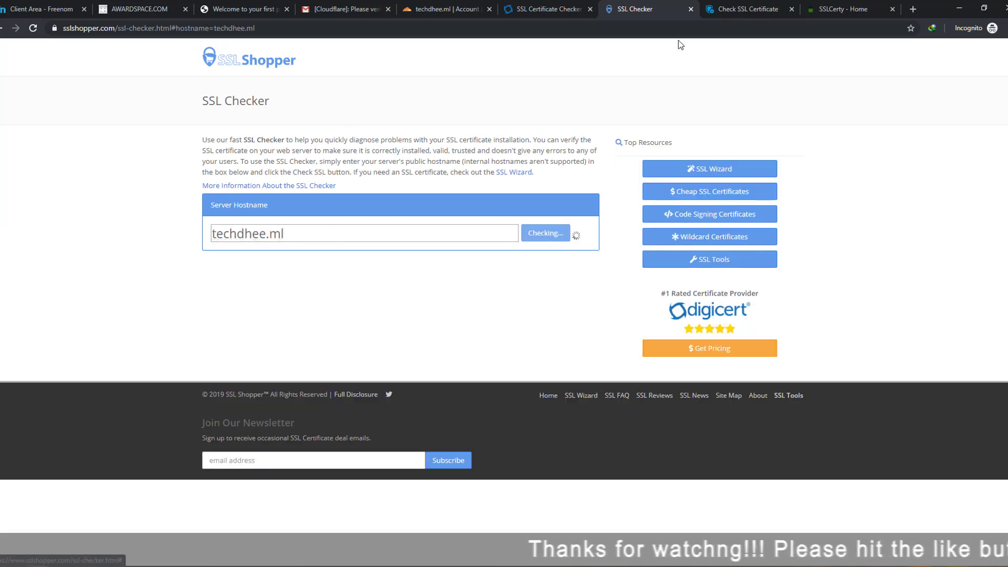
- Run the GeoCerts and SSLCerty checks on techdhee.ml
{"action": "left_click", "coordinate": [730, 11]}
{"action": "left_click", "coordinate": [367, 227]}
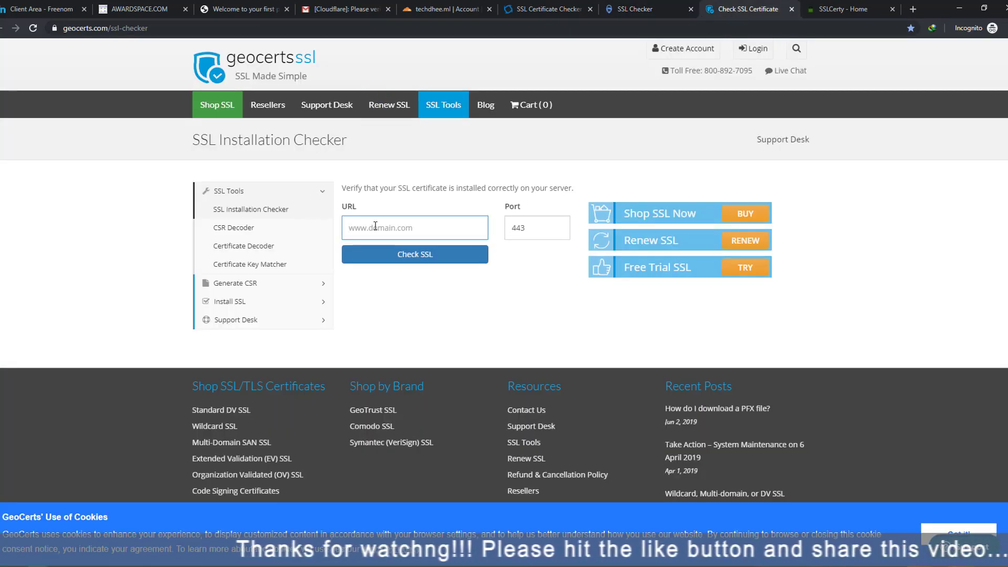
{"action": "key", "text": "ctrl+v"}
{"action": "left_click", "coordinate": [414, 254]}
{"action": "left_click", "coordinate": [840, 9]}
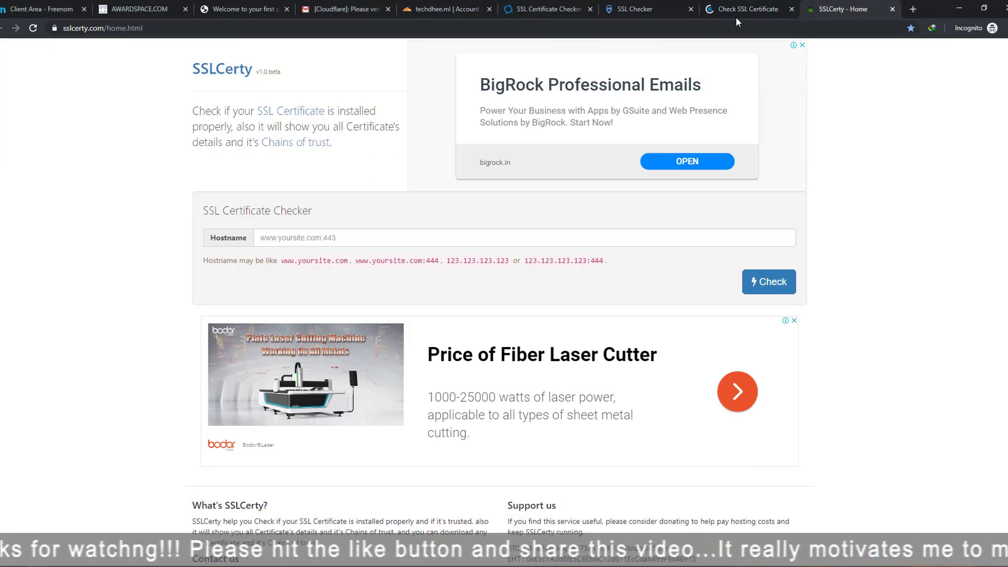
{"action": "key", "text": "ctrl+v"}
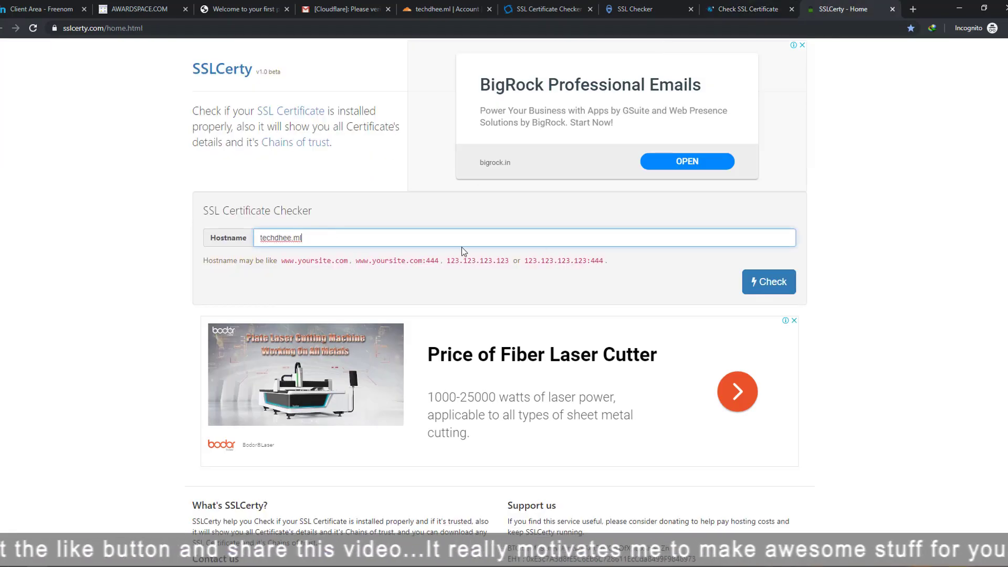
{"action": "left_click", "coordinate": [760, 280]}
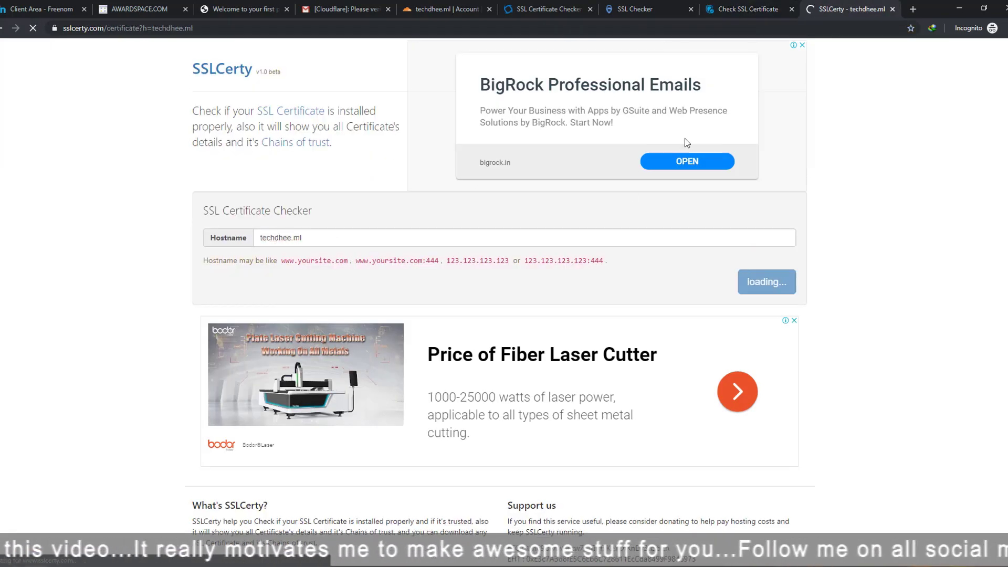
- In DigiCert's results, highlight the techdhee.ml domain and cloudflaressl in the Common Name
{"action": "left_click", "coordinate": [529, 5]}
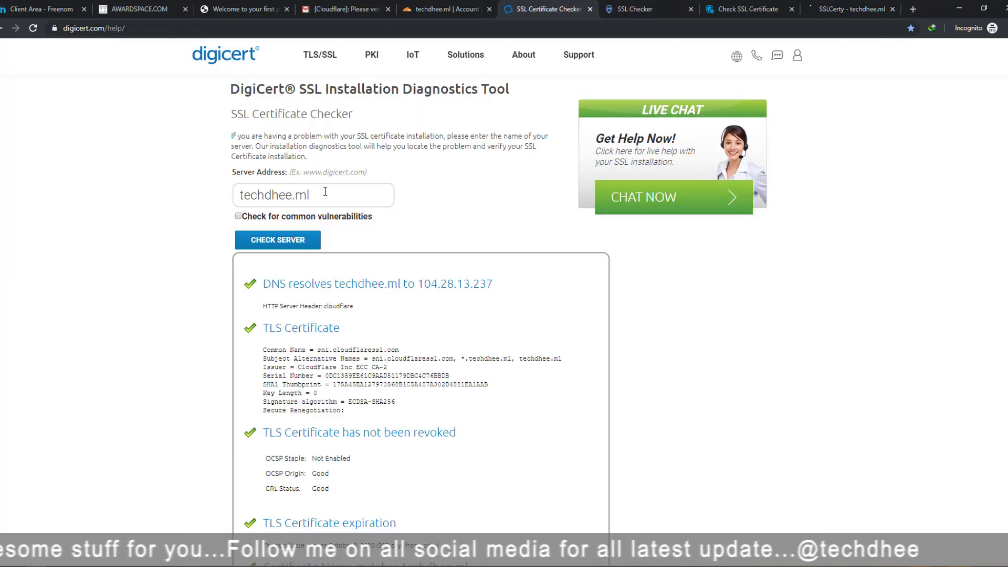
{"action": "left_click_drag", "start_coordinate": [324, 191], "coordinate": [291, 194]}
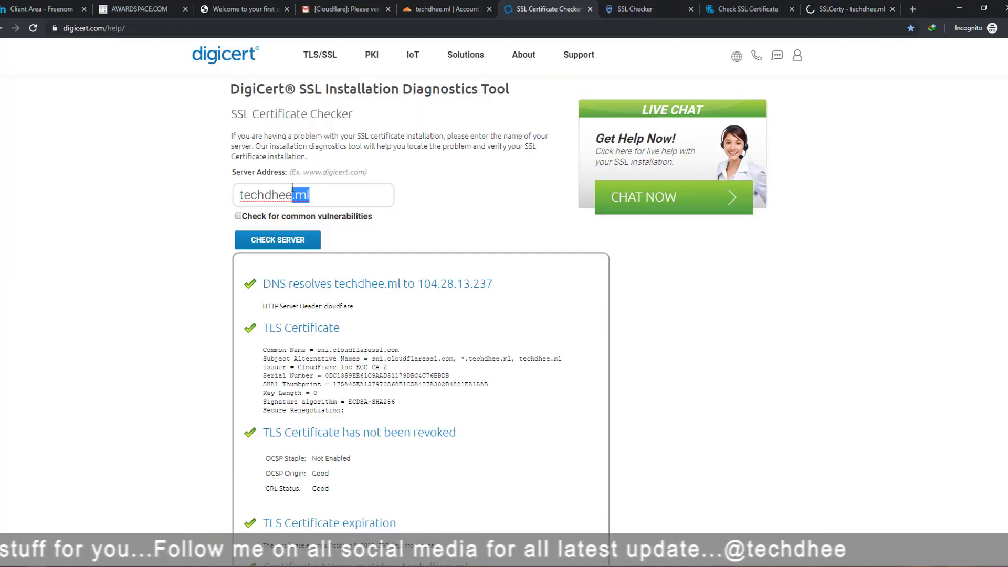
{"action": "scroll", "coordinate": [359, 239], "scroll_direction": "down", "scroll_amount": 2}
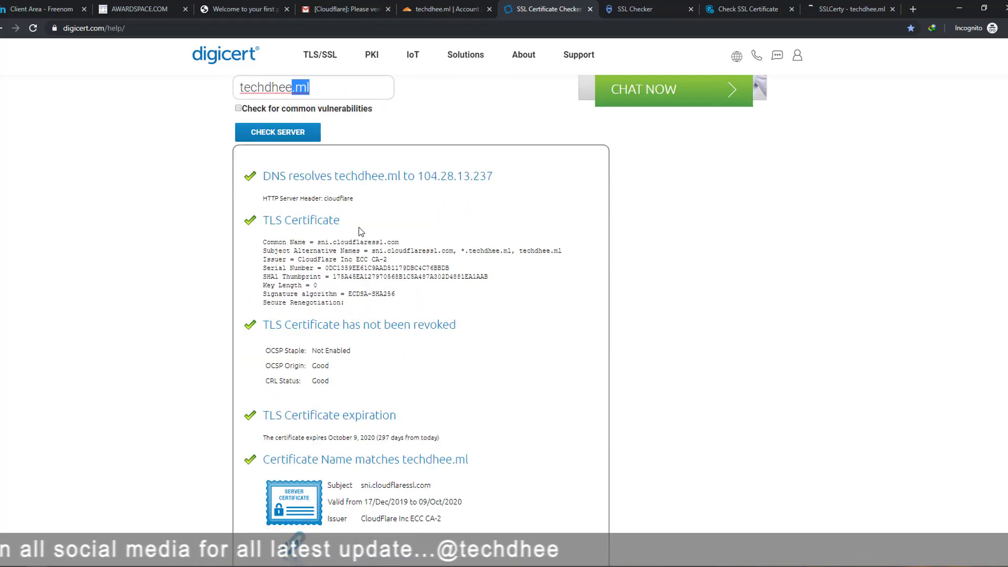
{"action": "left_click_drag", "start_coordinate": [262, 176], "coordinate": [503, 203]}
{"action": "left_click", "coordinate": [503, 204]}
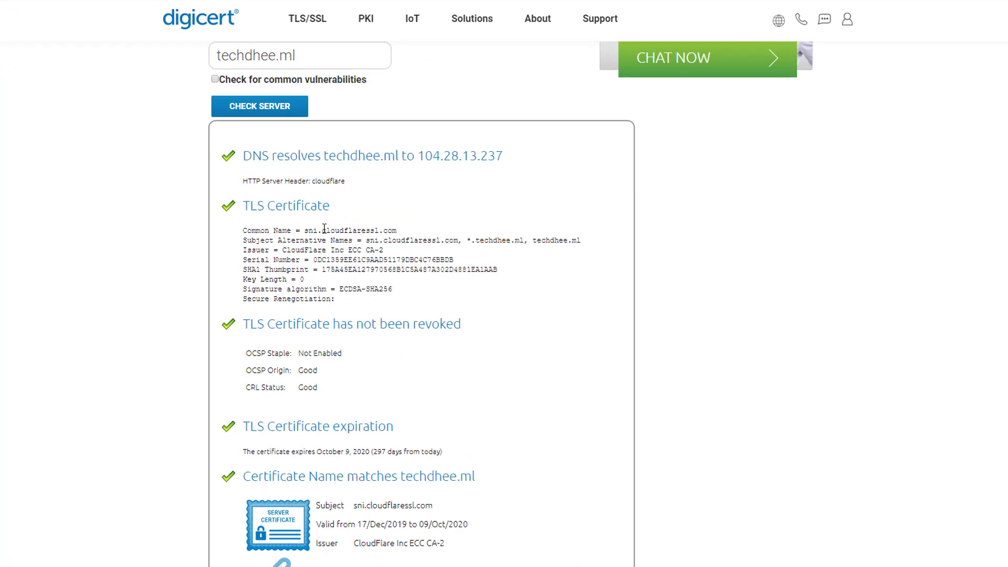
{"action": "left_click_drag", "start_coordinate": [333, 241], "coordinate": [384, 241]}
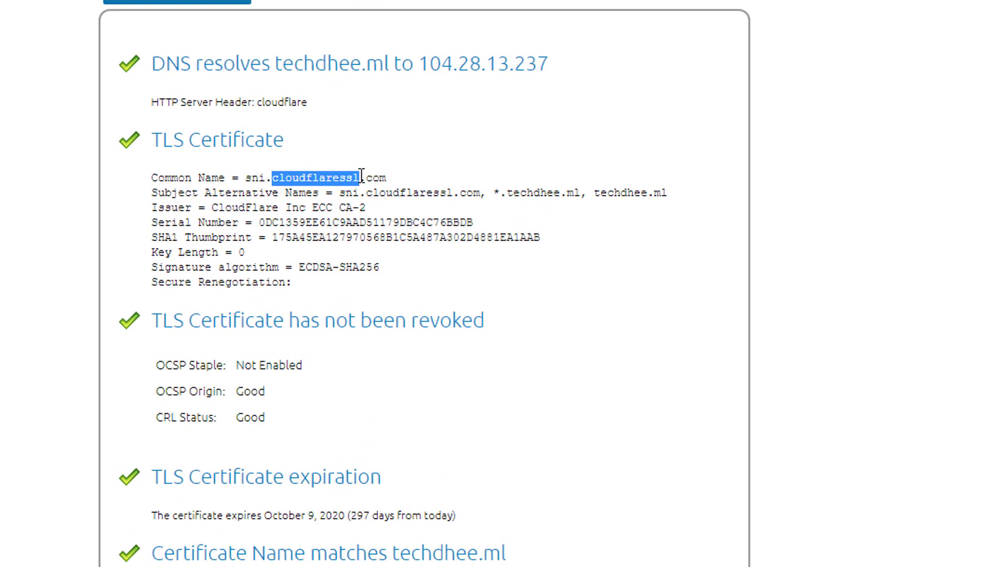
- Highlight the SANs and server/intermediate certificate details, then view SSL Shopper's results
{"action": "scroll", "coordinate": [361, 175], "scroll_direction": "down", "scroll_amount": 3}
{"action": "left_click_drag", "start_coordinate": [513, 7], "coordinate": [668, 6]}
{"action": "scroll", "coordinate": [282, 70], "scroll_direction": "down", "scroll_amount": 2}
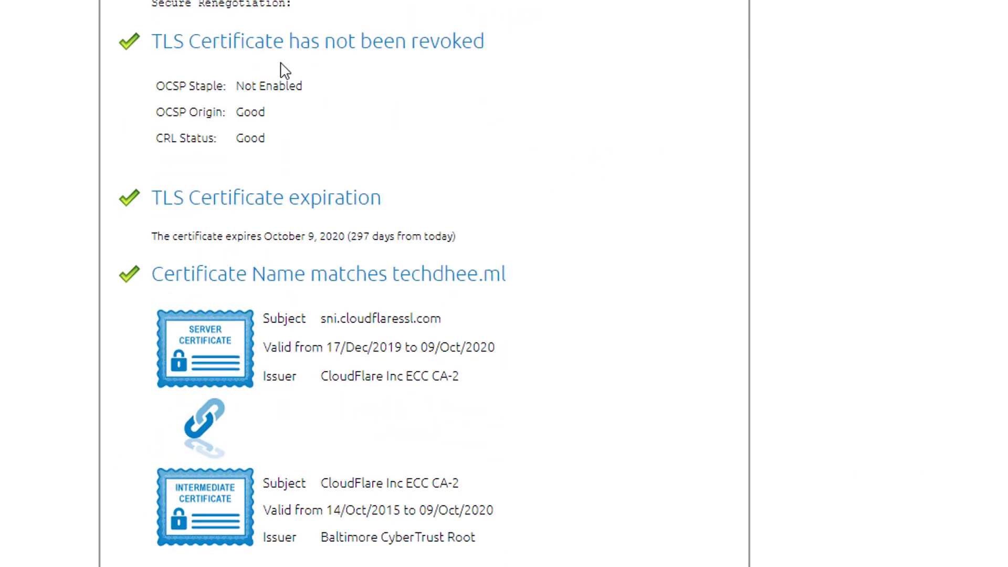
{"action": "left_click_drag", "start_coordinate": [173, 88], "coordinate": [349, 148]}
{"action": "scroll", "coordinate": [270, 209], "scroll_direction": "down", "scroll_amount": 2}
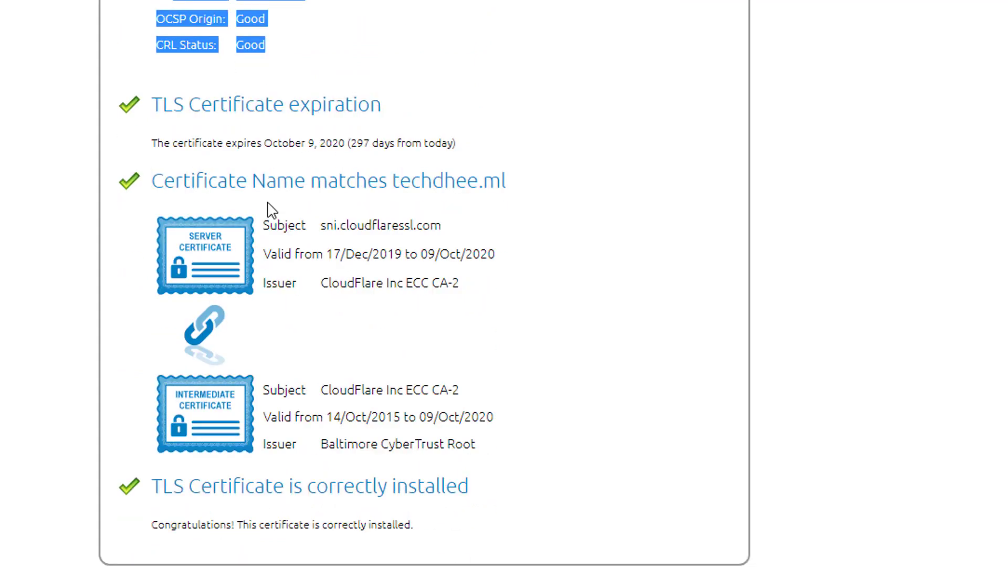
{"action": "left_click_drag", "start_coordinate": [314, 229], "coordinate": [509, 274]}
{"action": "left_click", "coordinate": [499, 477]}
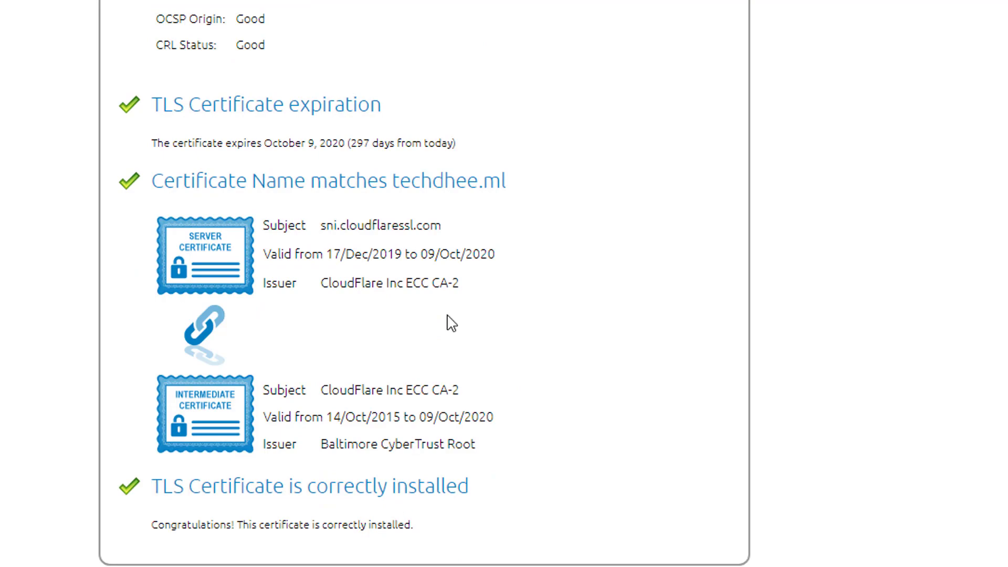
{"action": "scroll", "coordinate": [449, 284], "scroll_direction": "up", "scroll_amount": 10}
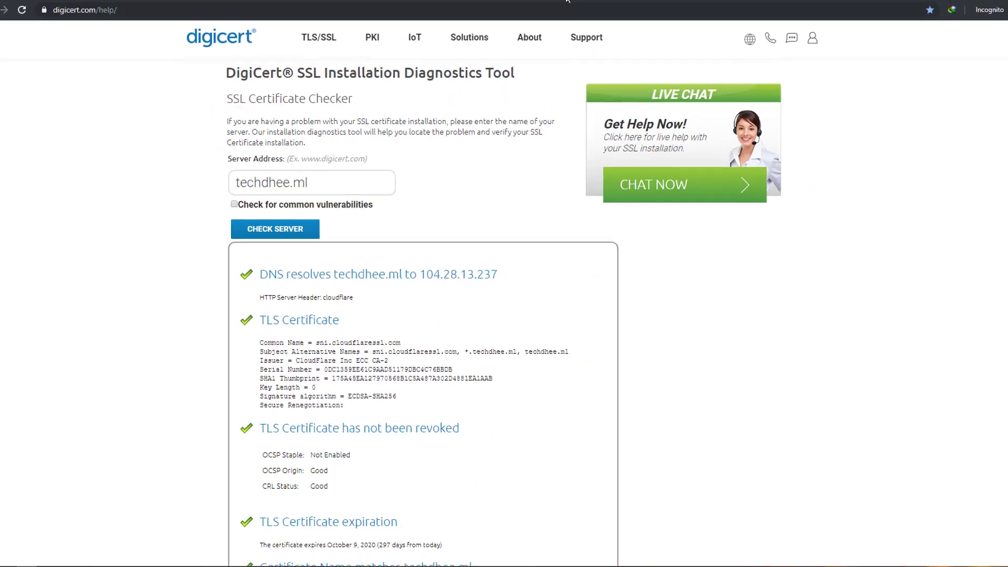
{"action": "left_click", "coordinate": [629, 8]}
{"action": "left_click_drag", "start_coordinate": [298, 231], "coordinate": [197, 235]}
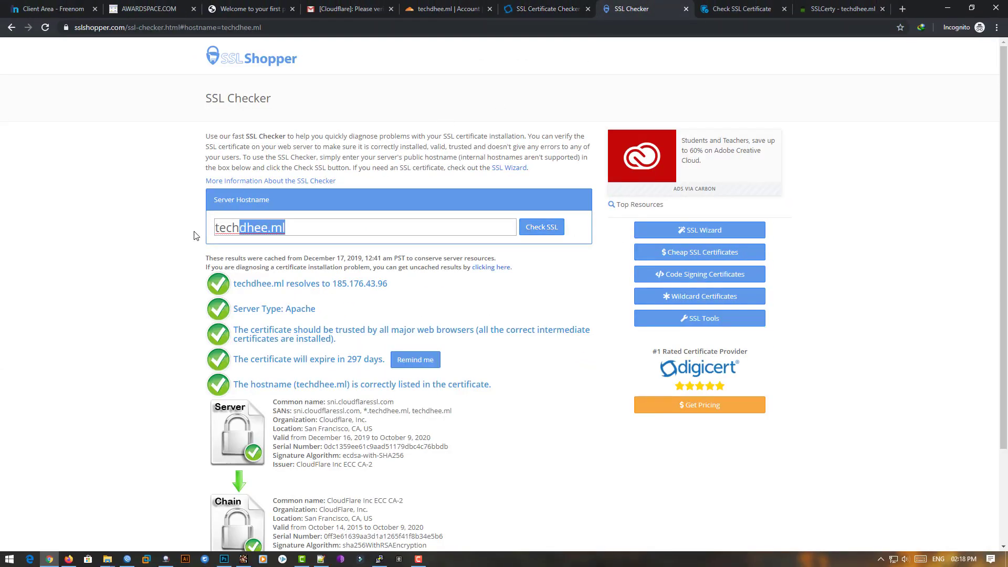
{"action": "scroll", "coordinate": [314, 131], "scroll_direction": "down", "scroll_amount": 3}
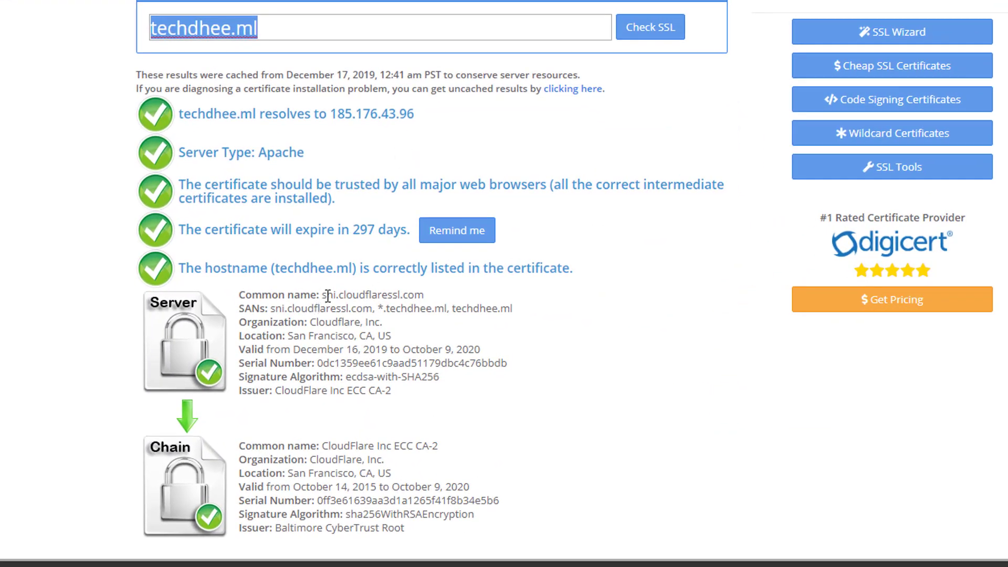
{"action": "left_click_drag", "start_coordinate": [319, 295], "coordinate": [442, 291]}
{"action": "left_click_drag", "start_coordinate": [387, 308], "coordinate": [524, 312]}
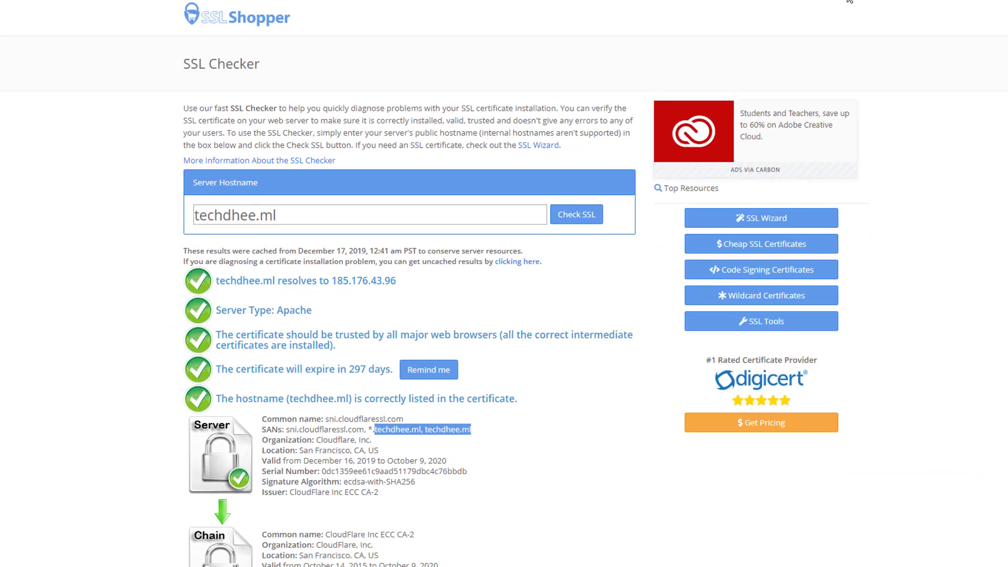
- In GeoCerts results, highlight Common Name sni.cloudflaressl.com and techdhee.ml in the SAN list
{"action": "left_click", "coordinate": [736, 10]}
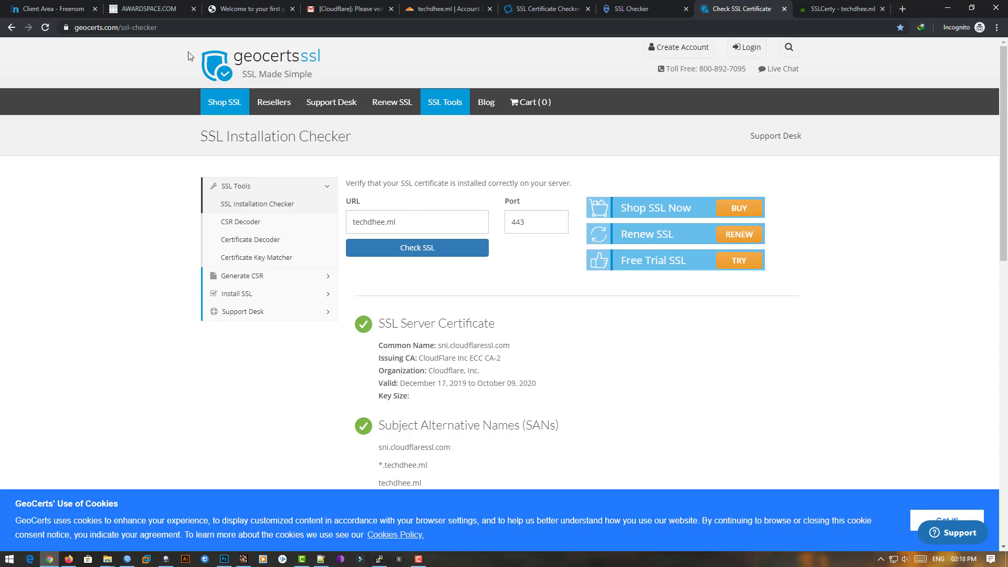
{"action": "scroll", "coordinate": [390, 140], "scroll_direction": "down", "scroll_amount": 3}
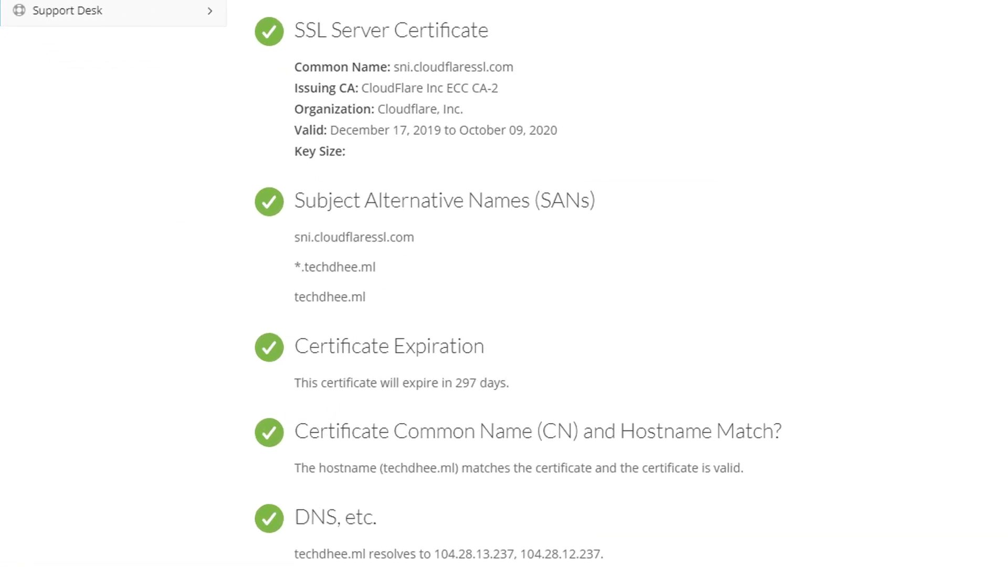
{"action": "left_click_drag", "start_coordinate": [295, 31], "coordinate": [536, 32]}
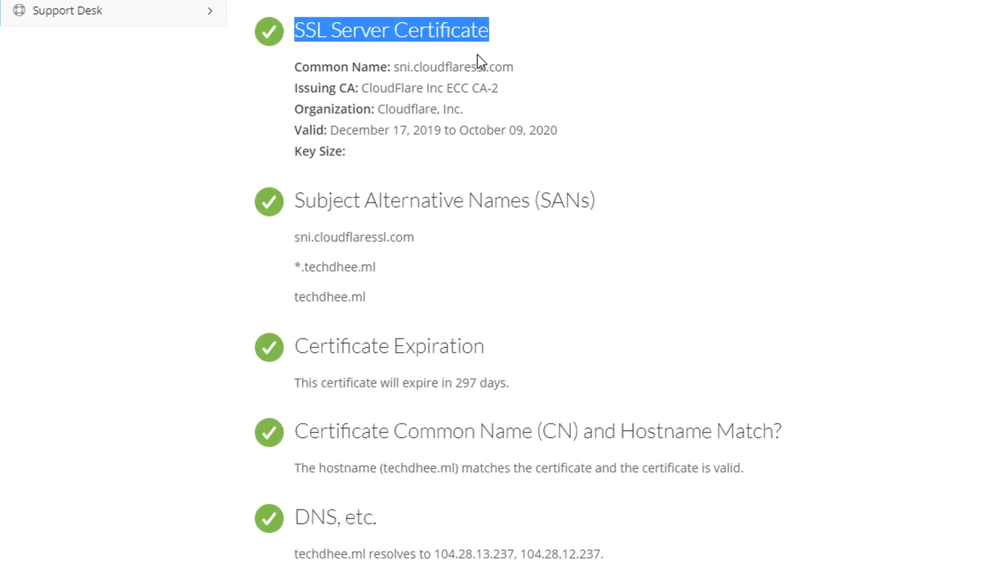
{"action": "left_click_drag", "start_coordinate": [396, 67], "coordinate": [541, 75]}
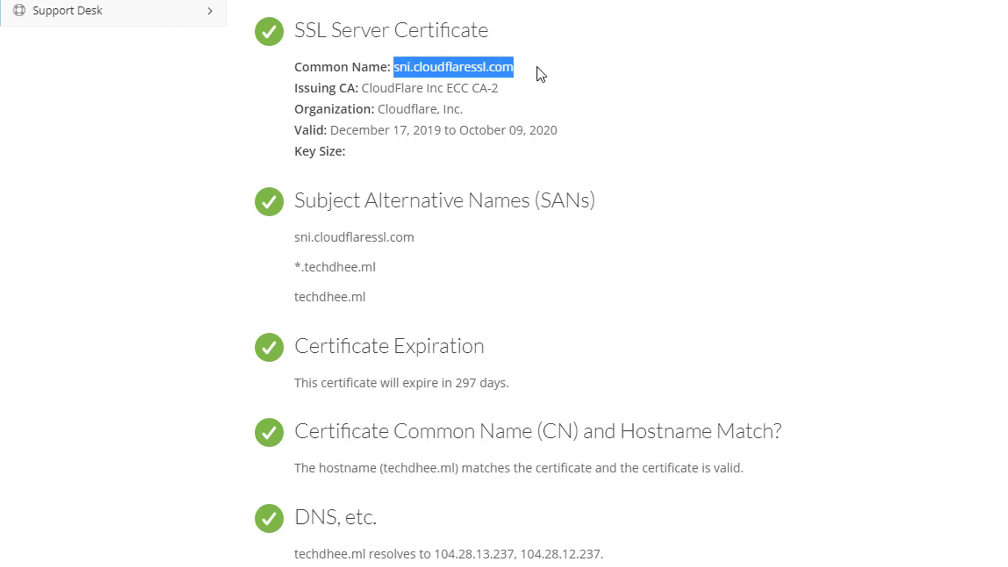
{"action": "left_click_drag", "start_coordinate": [303, 267], "coordinate": [416, 293]}
- Highlight the chain's server certificate name and organization, then view SSLCerty's results
{"action": "scroll", "coordinate": [441, 292], "scroll_direction": "down", "scroll_amount": 3}
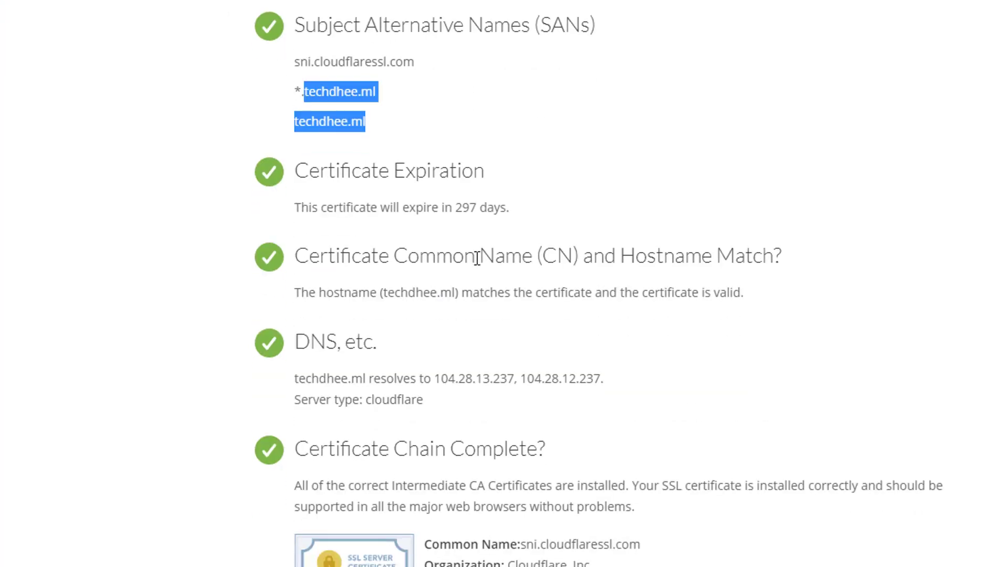
{"action": "scroll", "coordinate": [403, 208], "scroll_direction": "down", "scroll_amount": 8}
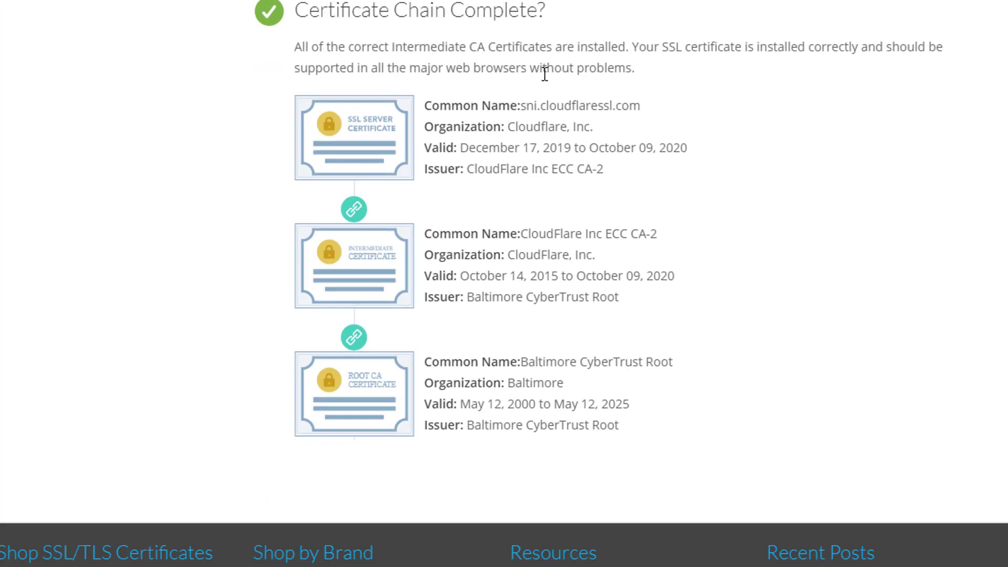
{"action": "left_click_drag", "start_coordinate": [521, 106], "coordinate": [643, 130]}
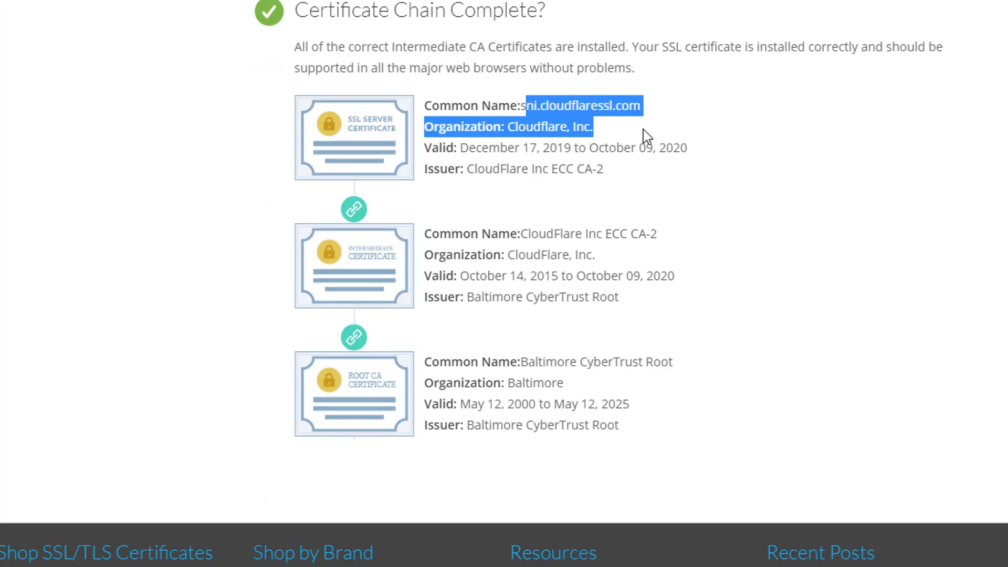
{"action": "left_click", "coordinate": [708, 162]}
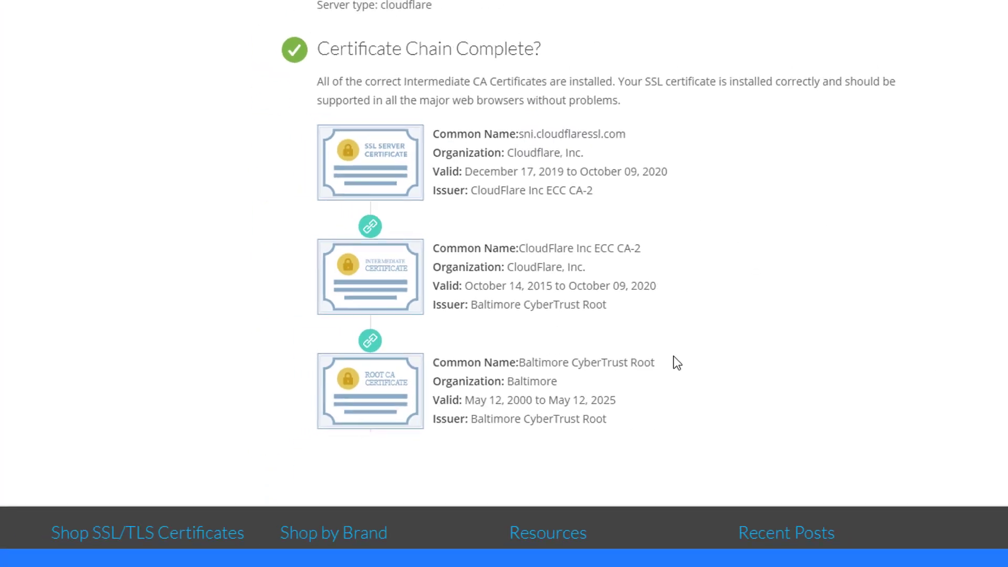
{"action": "scroll", "coordinate": [682, 70], "scroll_direction": "up", "scroll_amount": 6}
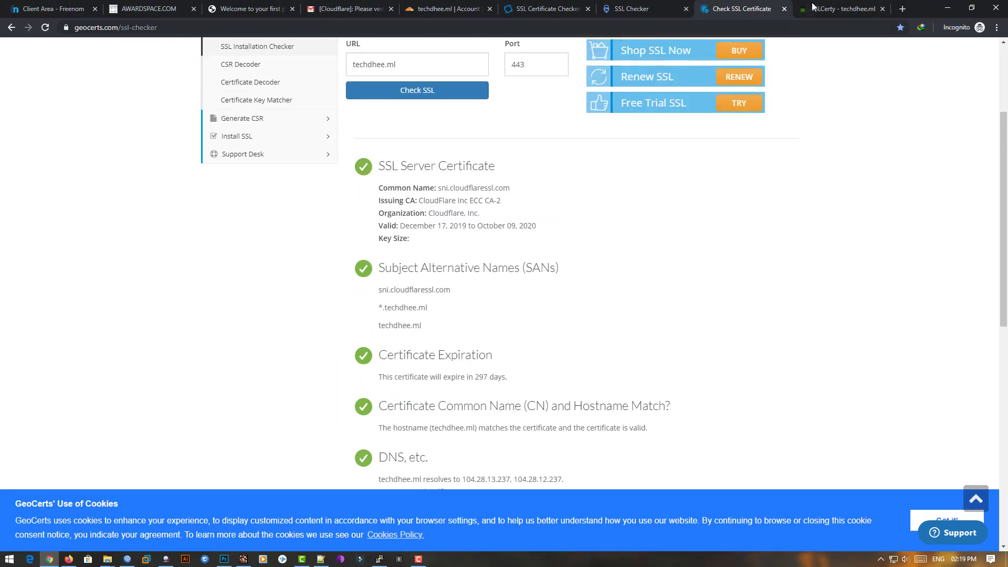
{"action": "left_click", "coordinate": [821, 12]}
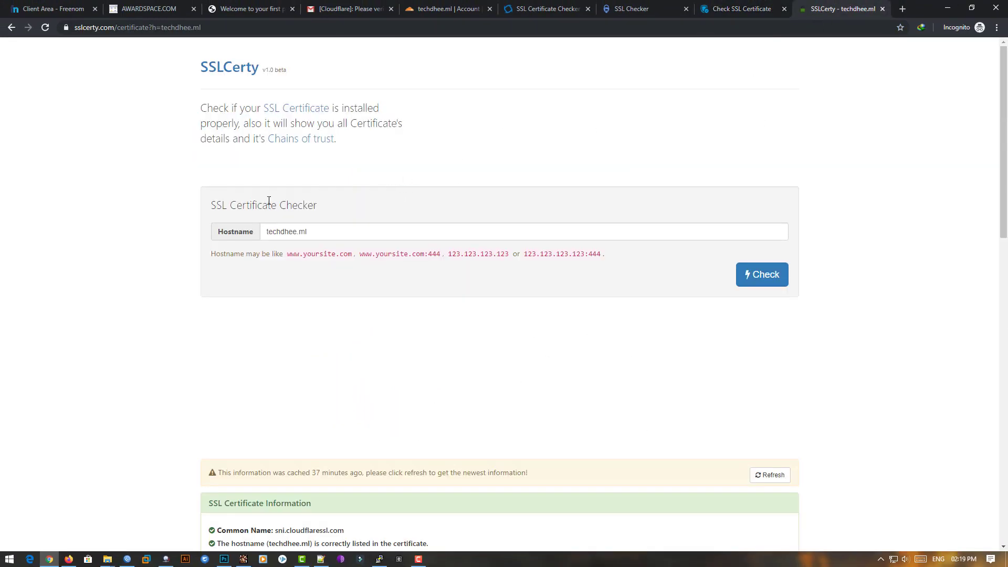
- Highlight the sni.cloudflaressl.com Common Name and SANs line in SSLCerty's results, scrolling through to the footer
{"action": "scroll", "coordinate": [336, 229], "scroll_direction": "down", "scroll_amount": 6}
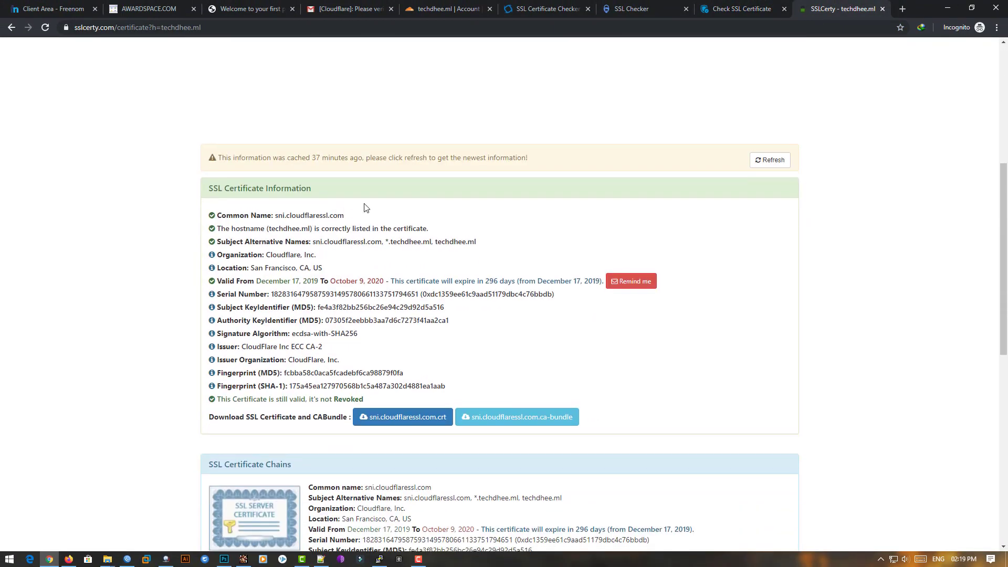
{"action": "double_click", "coordinate": [292, 213]}
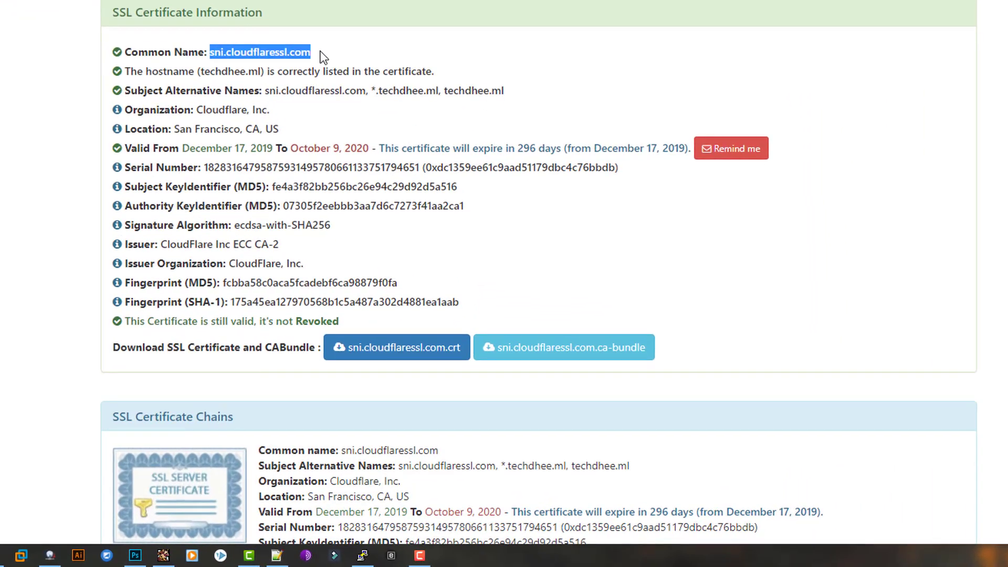
{"action": "left_click_drag", "start_coordinate": [138, 91], "coordinate": [511, 97]}
{"action": "left_click", "coordinate": [472, 93]}
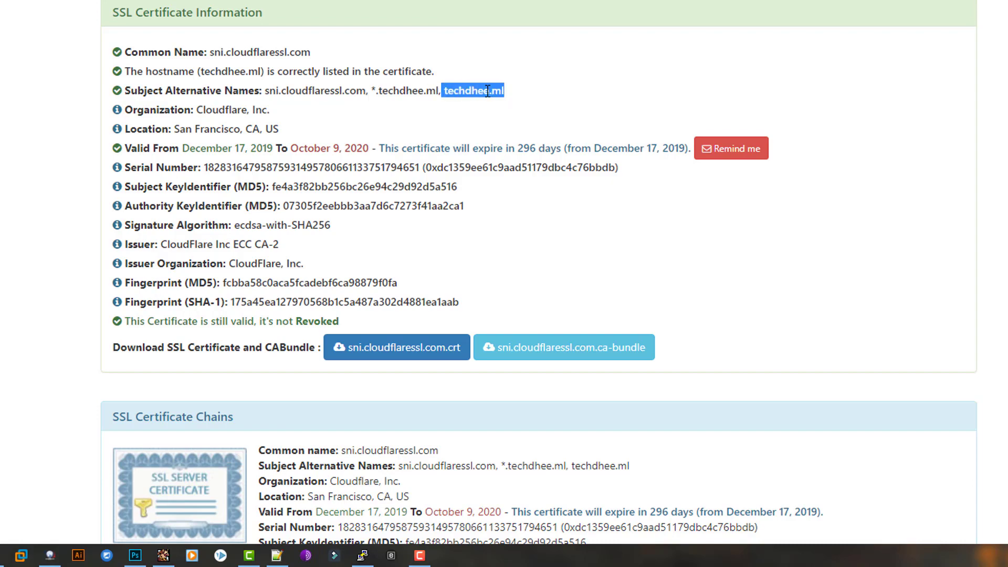
{"action": "scroll", "coordinate": [488, 92], "scroll_direction": "down", "scroll_amount": 10}
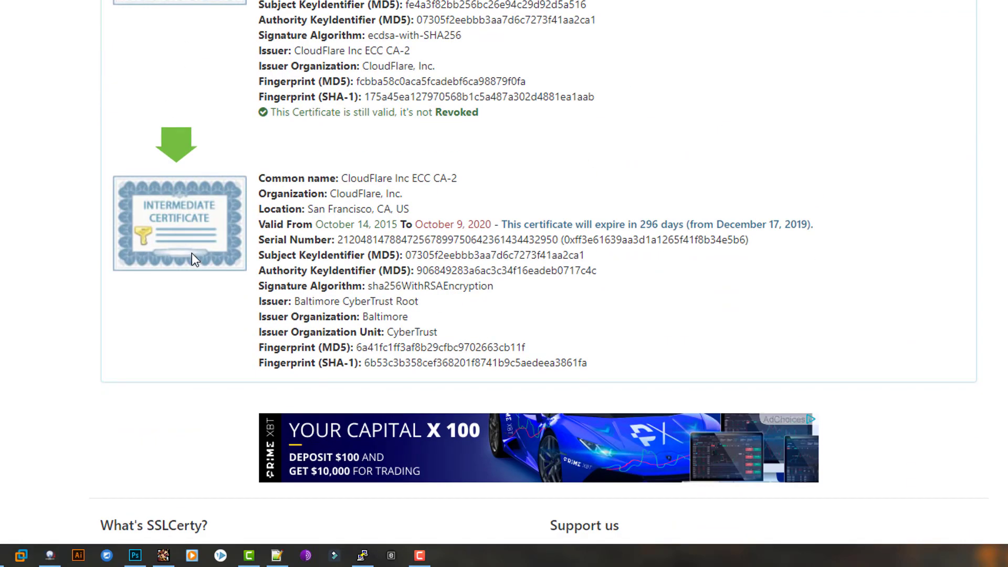
{"action": "scroll", "coordinate": [191, 257], "scroll_direction": "down", "scroll_amount": 4}
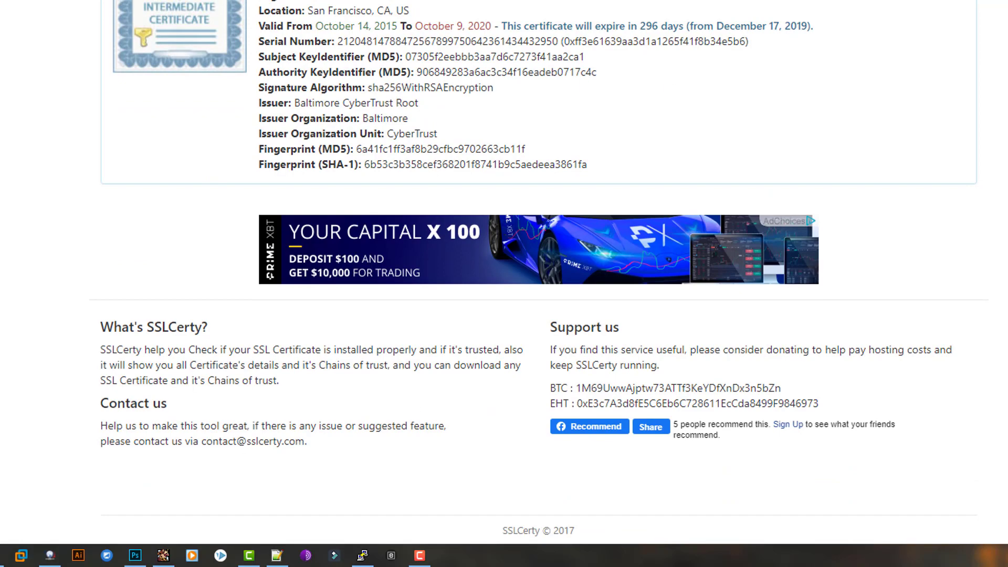
{"action": "scroll", "coordinate": [597, 55], "scroll_direction": "up", "scroll_amount": 15}
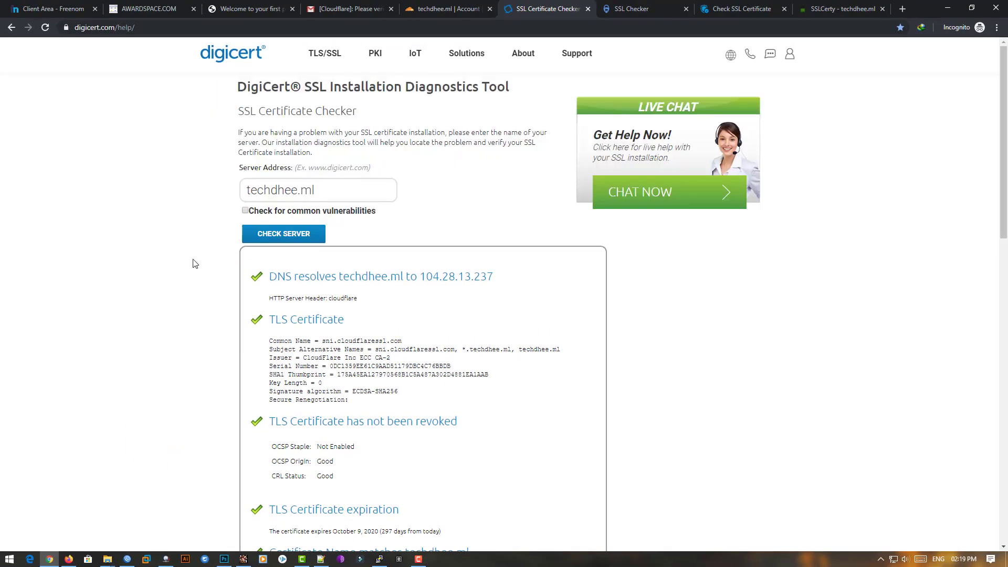
- Check the techdhee.ml Cloudflare overview shows the site protected, then return to the AwardSpace control panel
{"action": "left_click", "coordinate": [449, 10]}
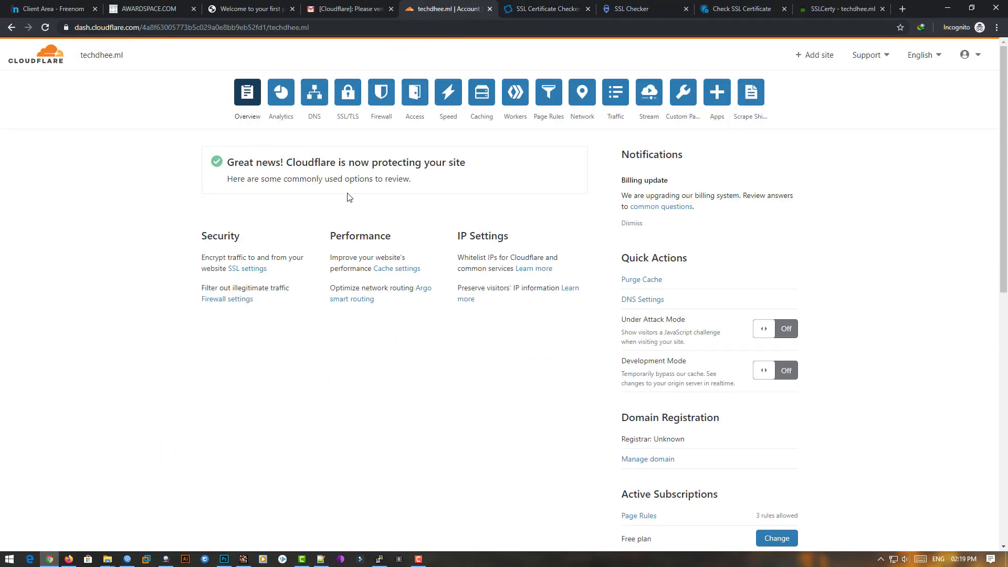
{"action": "left_click", "coordinate": [144, 8]}
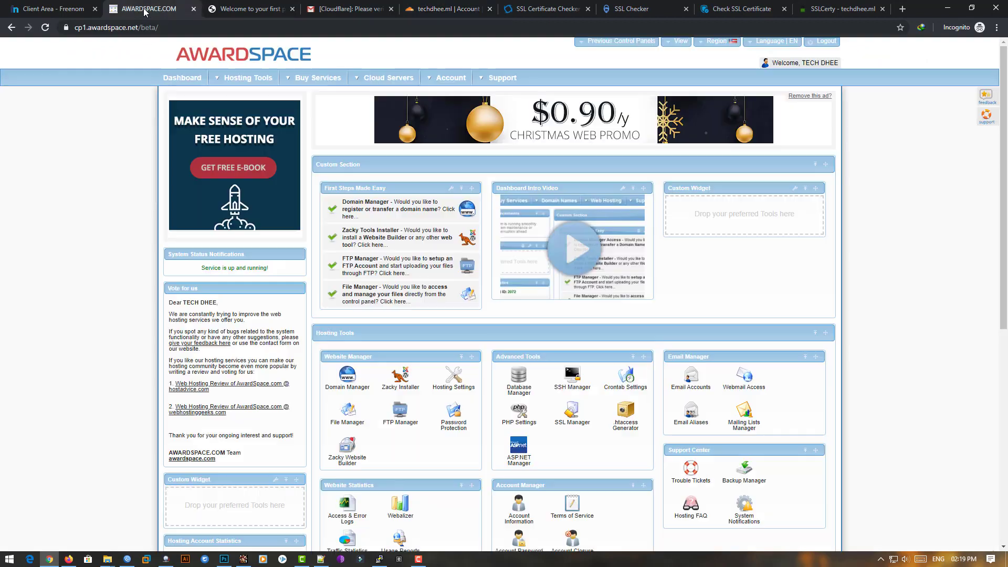